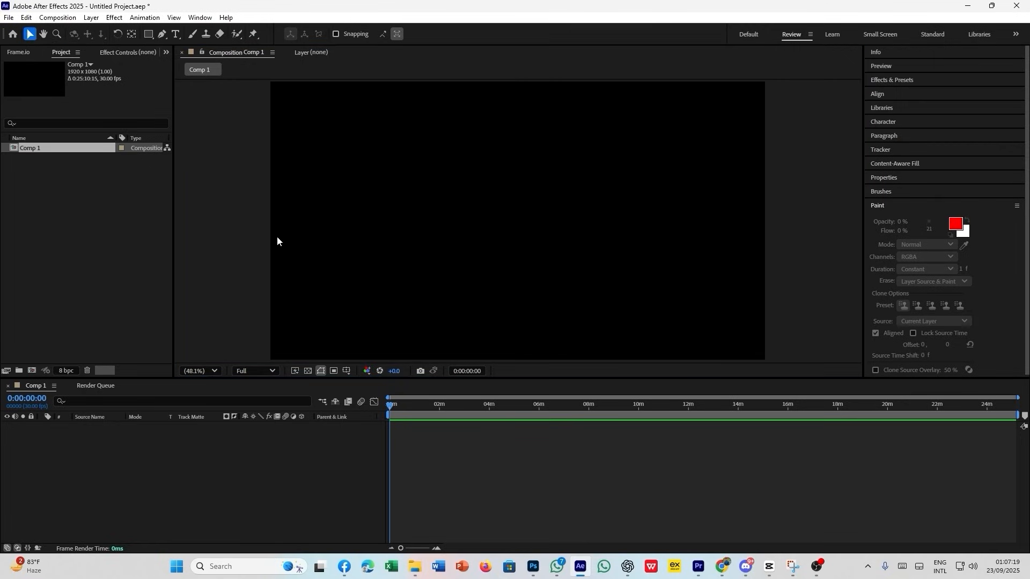
- Import the rolling grass hills PNG from the editlab folder on Local Disk (F:) into the Comp 1 timeline
{"action": "left_click", "coordinate": [419, 565]}
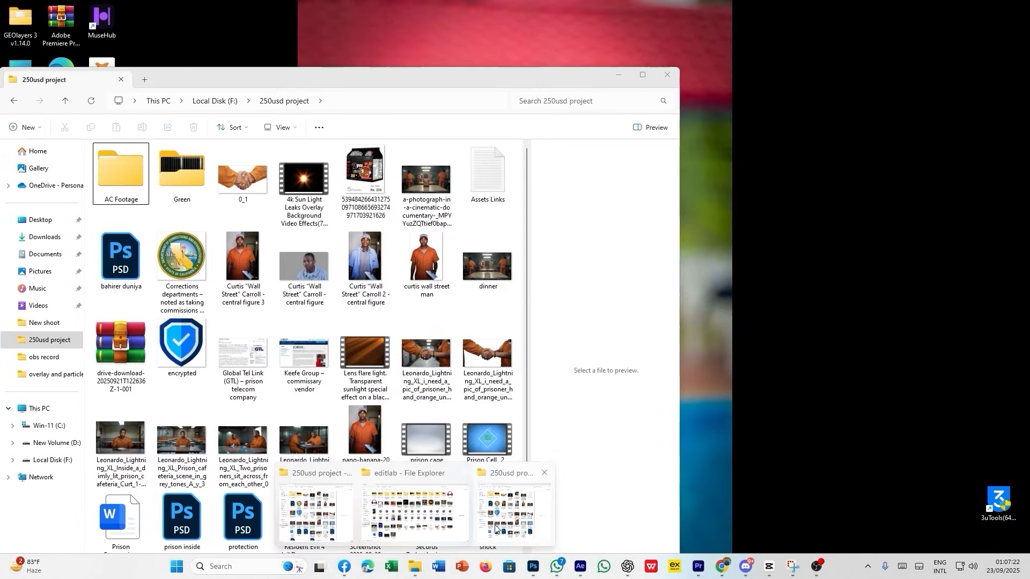
{"action": "left_click", "coordinate": [514, 509]}
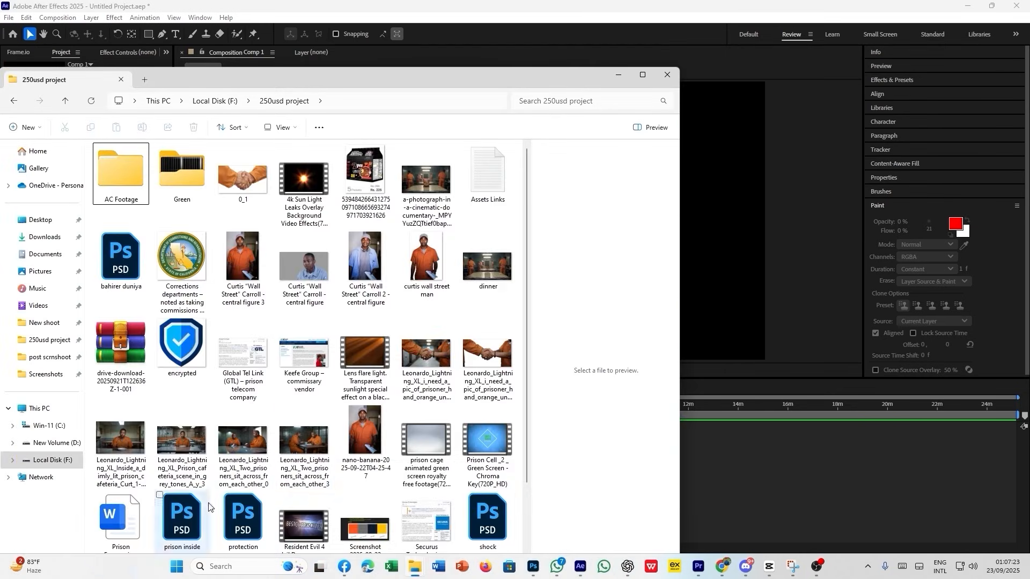
{"action": "left_click", "coordinate": [418, 566]}
{"action": "left_click", "coordinate": [366, 490]}
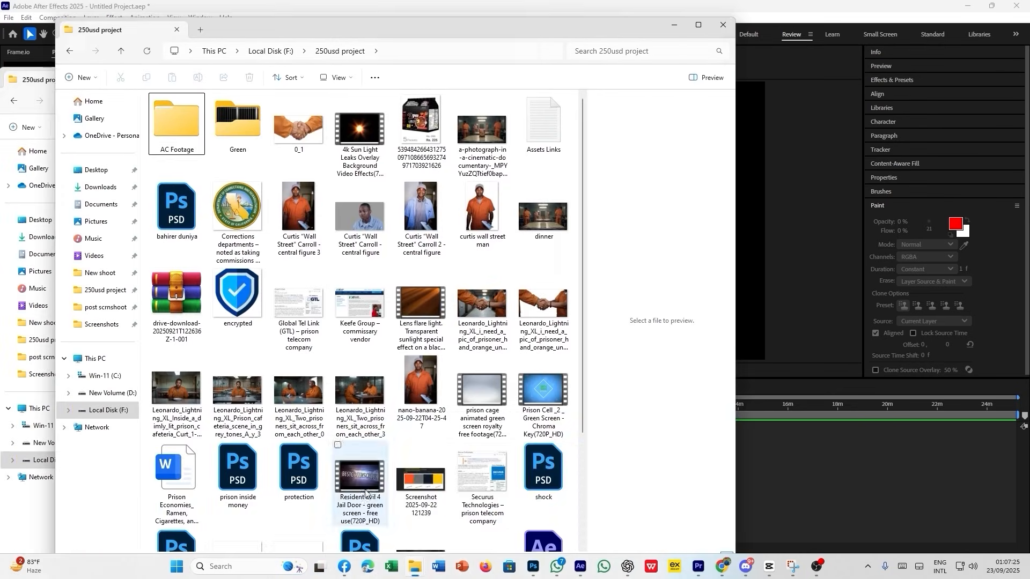
{"action": "left_click", "coordinate": [114, 410]}
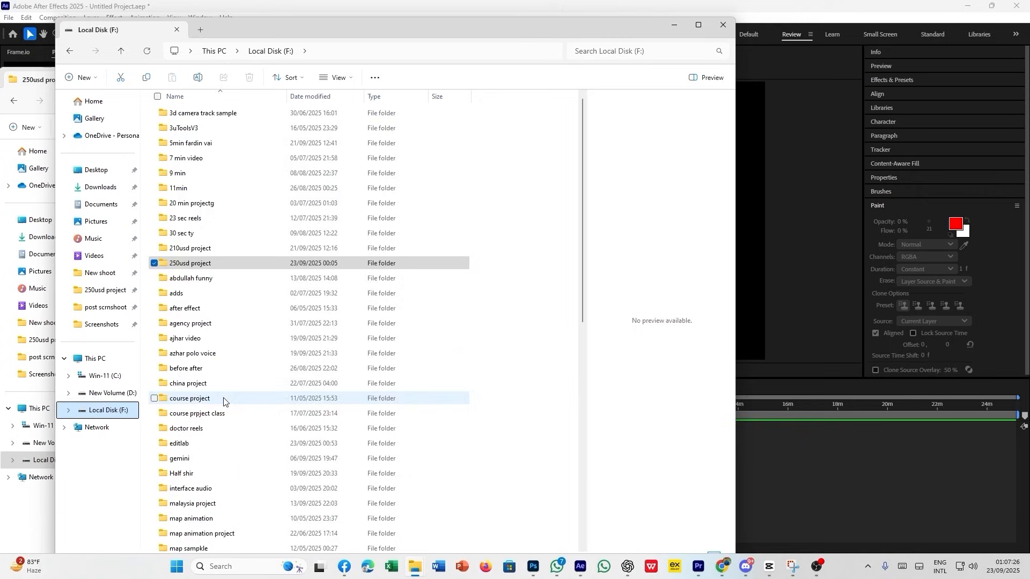
{"action": "double_click", "coordinate": [229, 443]}
{"action": "scroll", "coordinate": [421, 365], "scroll_direction": "down", "scroll_amount": 5}
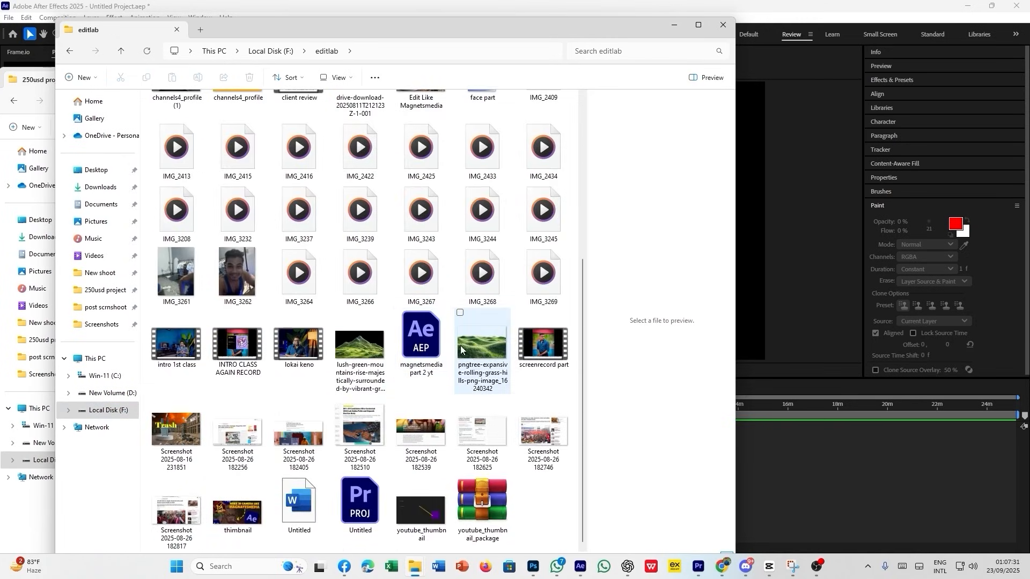
{"action": "left_click_drag", "start_coordinate": [461, 350], "coordinate": [805, 481]}
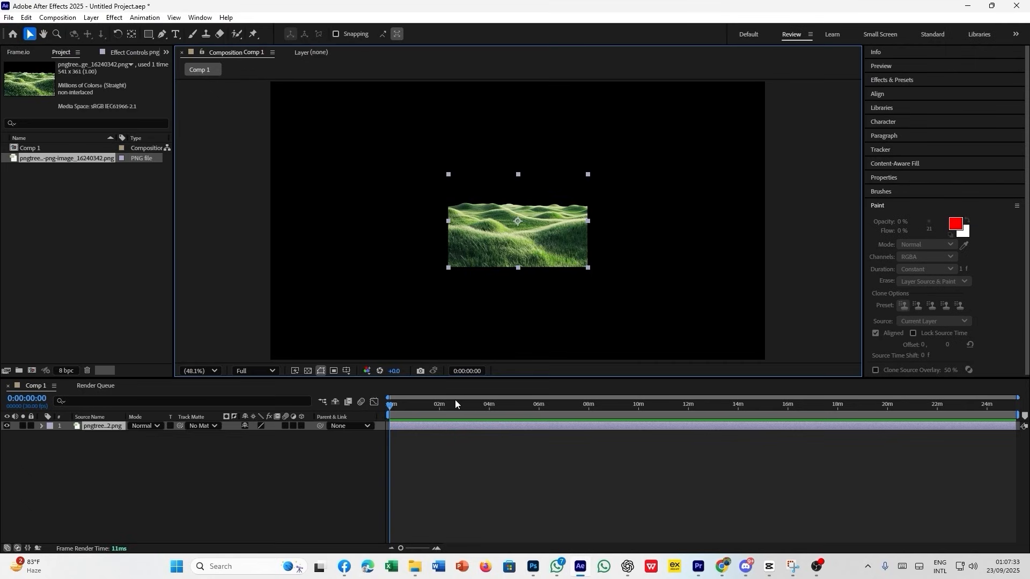
- Review the settings of Comp 1 and close them without changes
{"action": "left_click", "coordinate": [66, 19]}
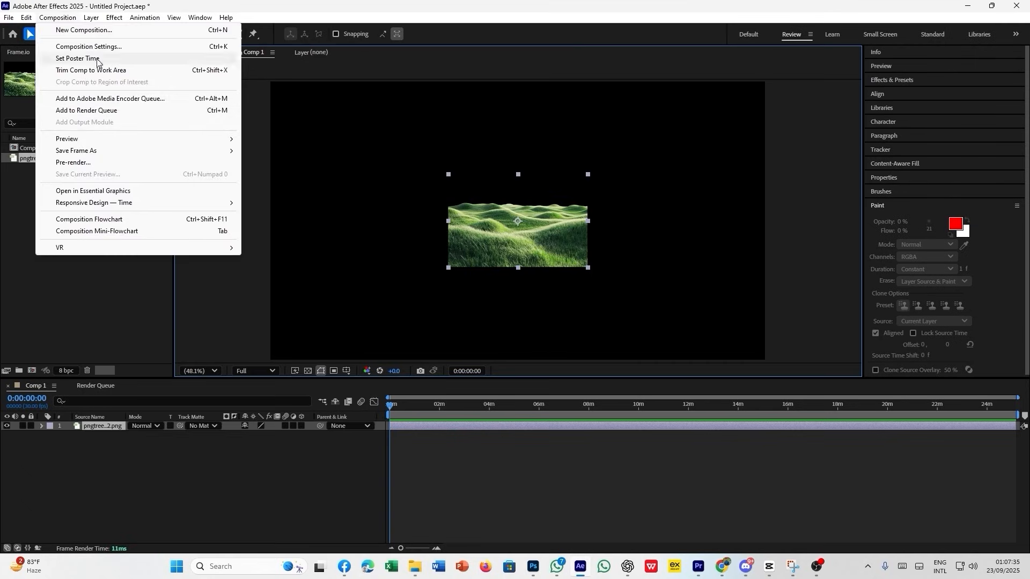
{"action": "left_click", "coordinate": [89, 47]}
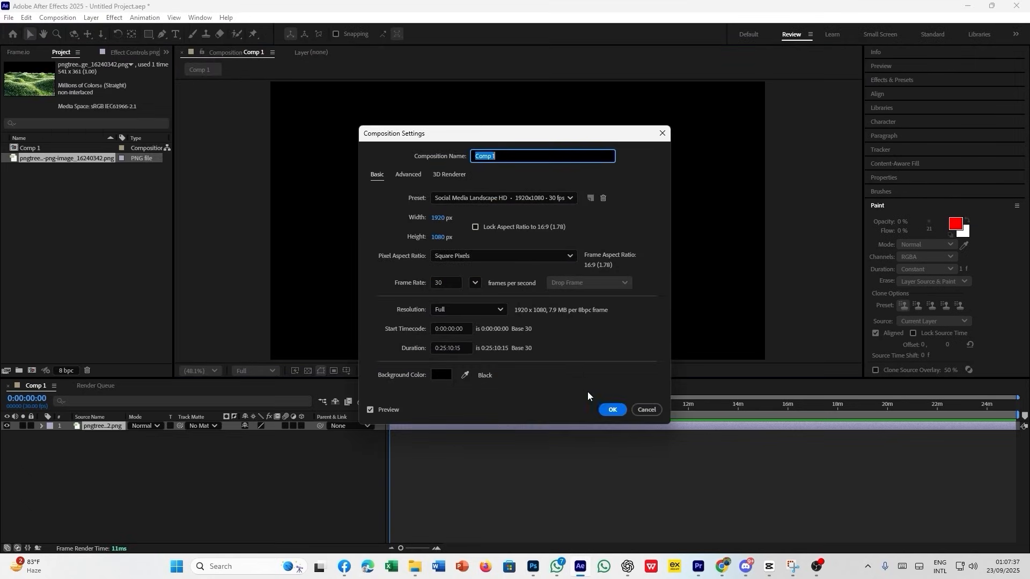
{"action": "left_click", "coordinate": [612, 410]}
- Scale the grass hills layer to 355% so it fills the width of the composition
{"action": "key", "text": "s"}
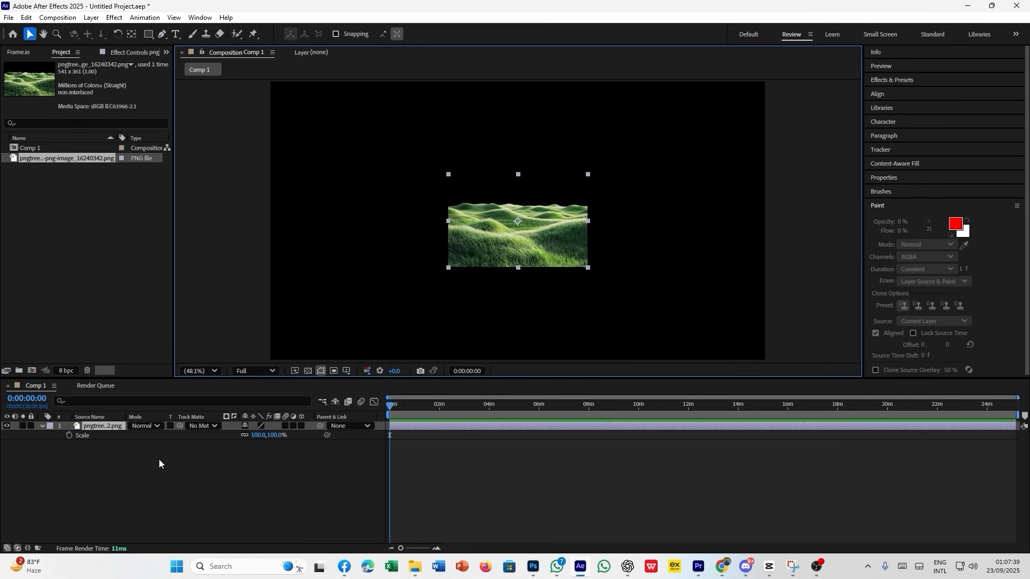
{"action": "left_click_drag", "start_coordinate": [263, 437], "coordinate": [388, 426]}
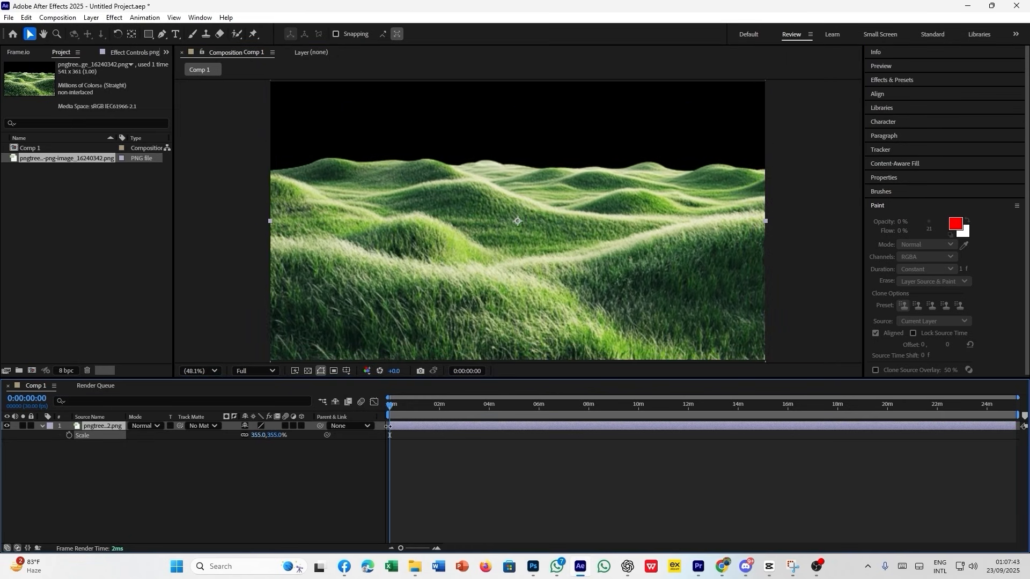
{"action": "left_click", "coordinate": [268, 471]}
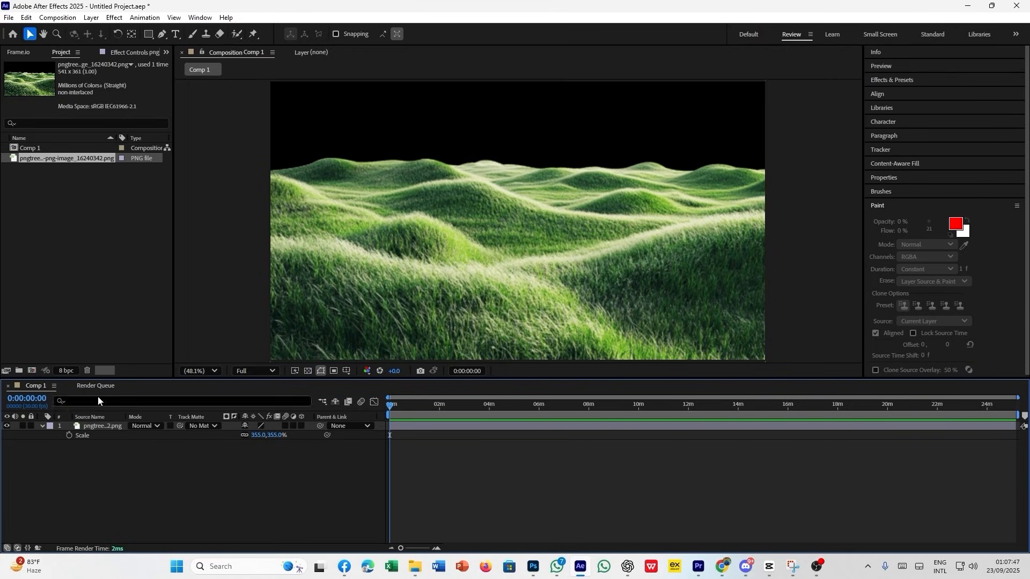
- Expand the grass layer's full set of Transform properties in the timeline
{"action": "left_click", "coordinate": [98, 428]}
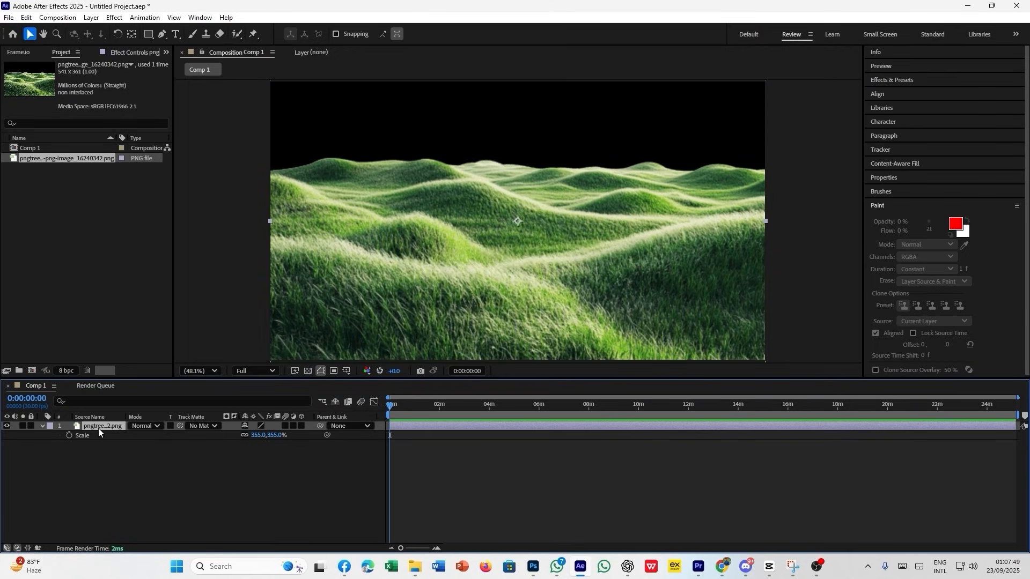
{"action": "left_click", "coordinate": [42, 430]}
{"action": "left_click", "coordinate": [42, 427]}
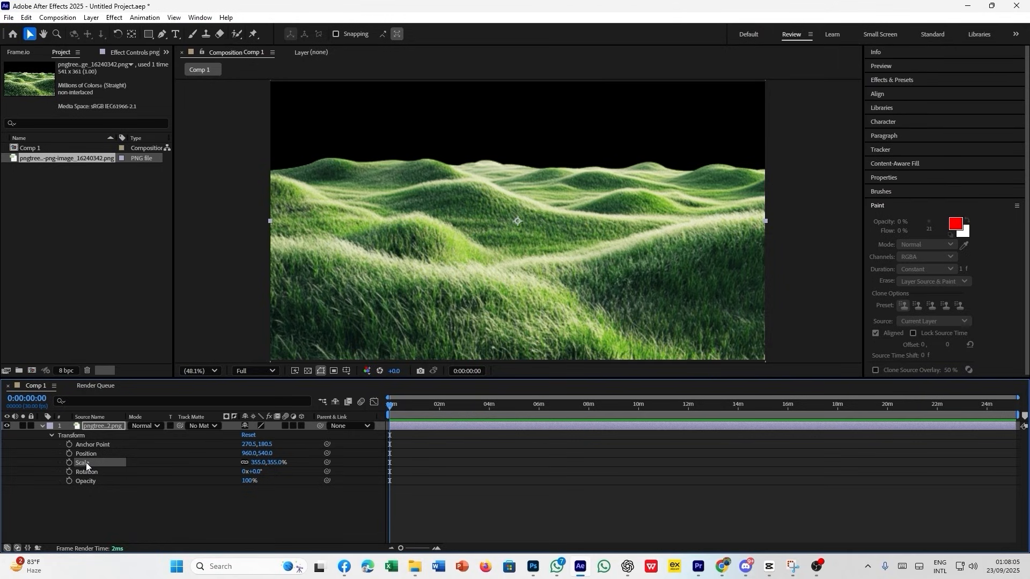
- Pan around the composition view with the Hand tool and reset the magnification to Fit
{"action": "left_click", "coordinate": [43, 34]}
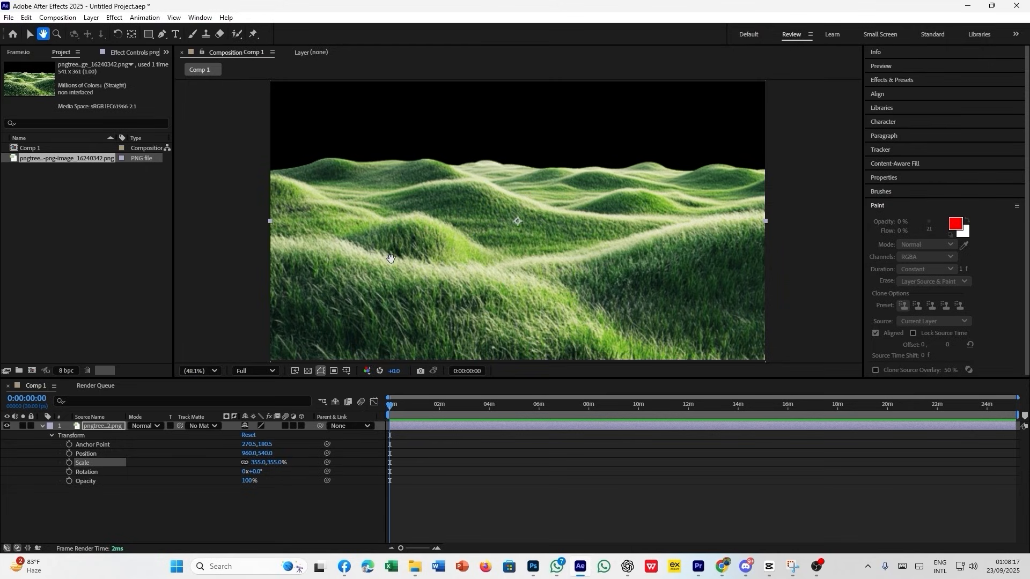
{"action": "left_click_drag", "start_coordinate": [333, 287], "coordinate": [549, 185]}
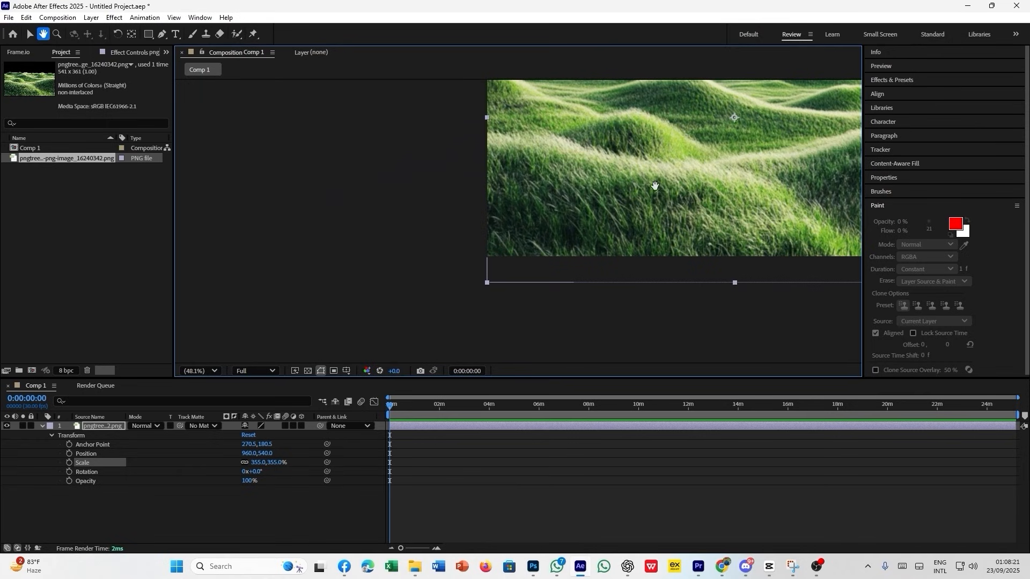
{"action": "left_click_drag", "start_coordinate": [655, 186], "coordinate": [399, 277]}
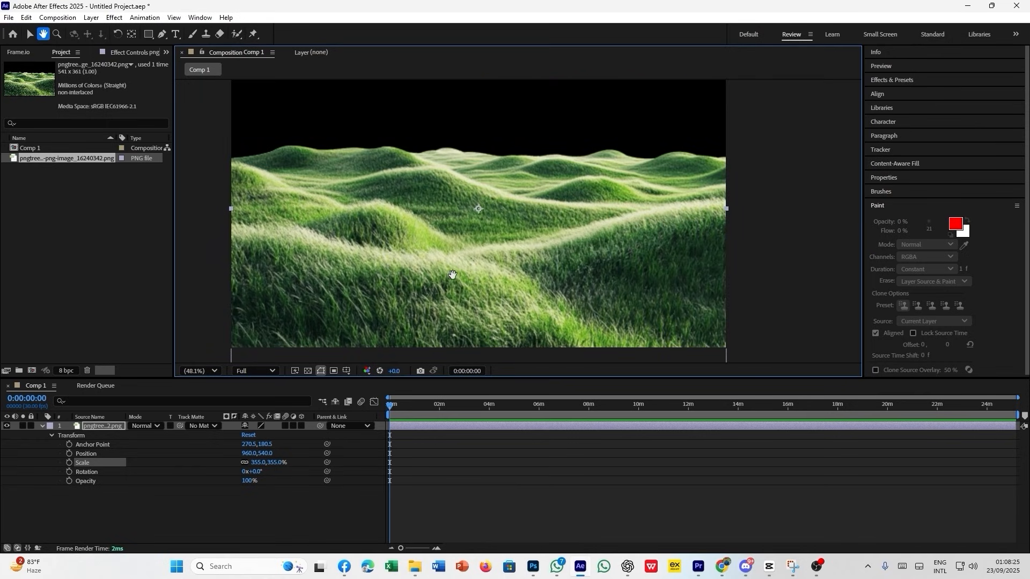
{"action": "left_click_drag", "start_coordinate": [426, 271], "coordinate": [463, 275]}
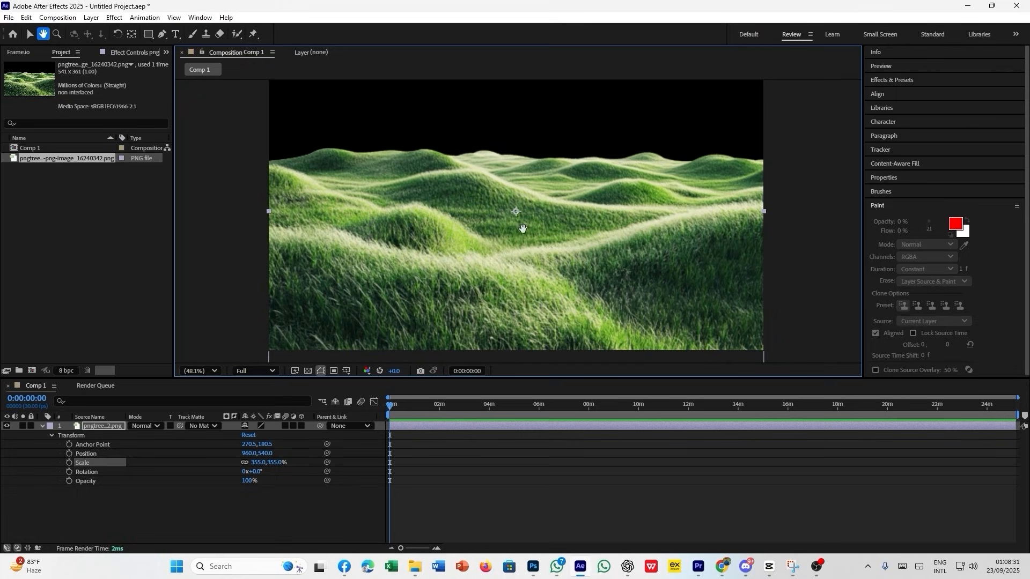
{"action": "left_click_drag", "start_coordinate": [551, 233], "coordinate": [364, 233]}
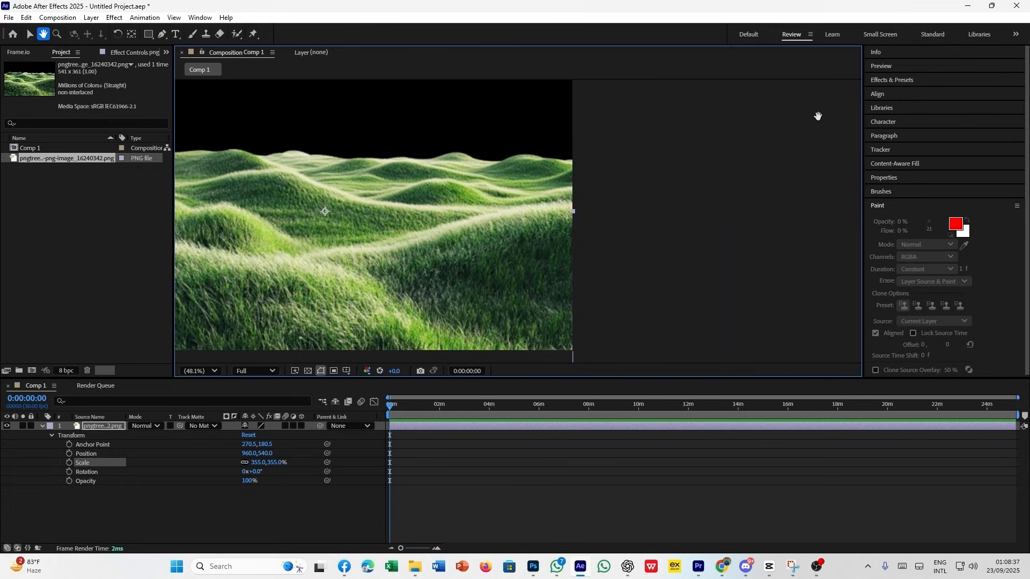
{"action": "left_click_drag", "start_coordinate": [442, 198], "coordinate": [847, 198]}
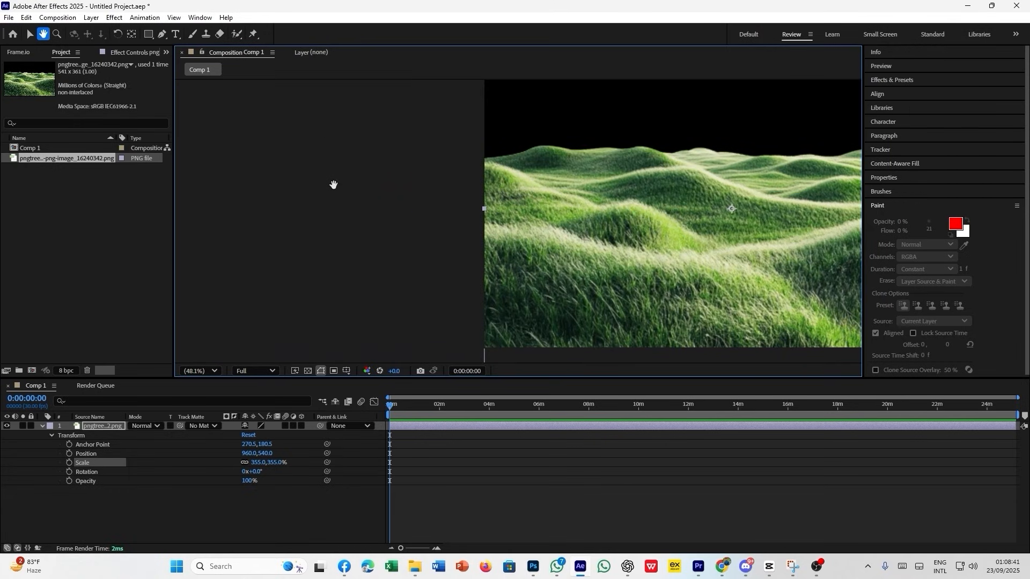
{"action": "left_click_drag", "start_coordinate": [648, 207], "coordinate": [466, 212]}
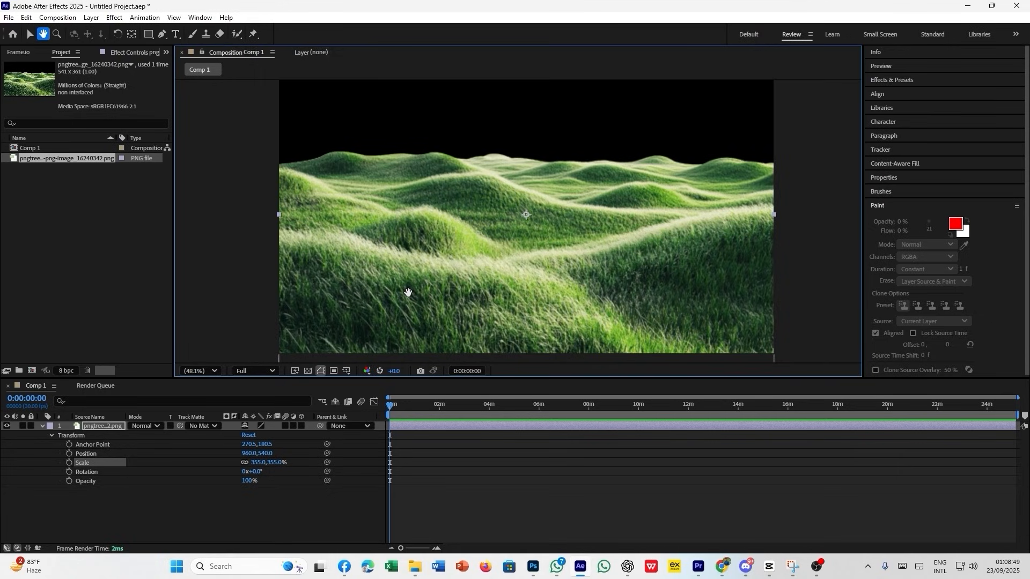
{"action": "left_click", "coordinate": [187, 371]}
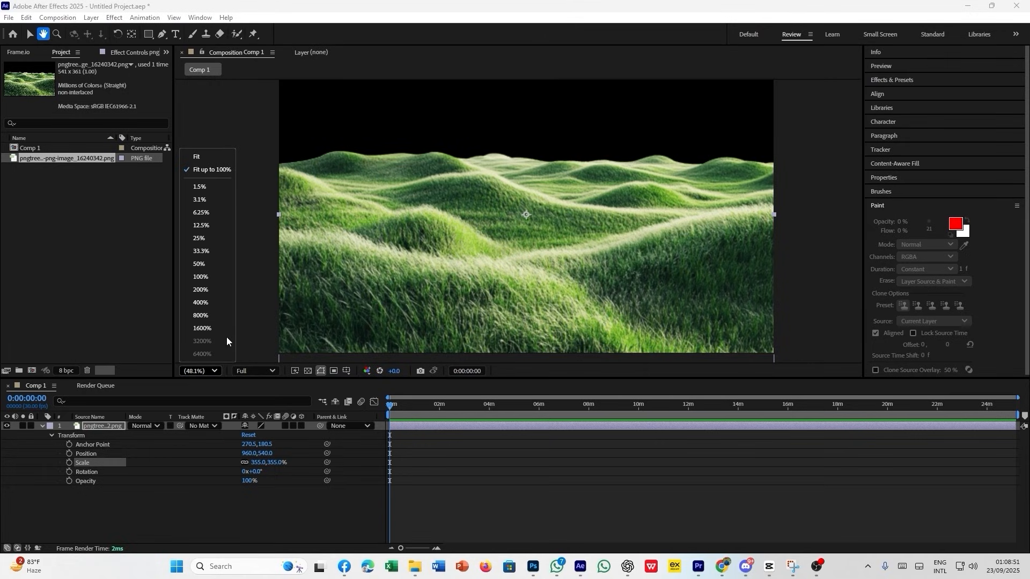
{"action": "left_click", "coordinate": [214, 159]}
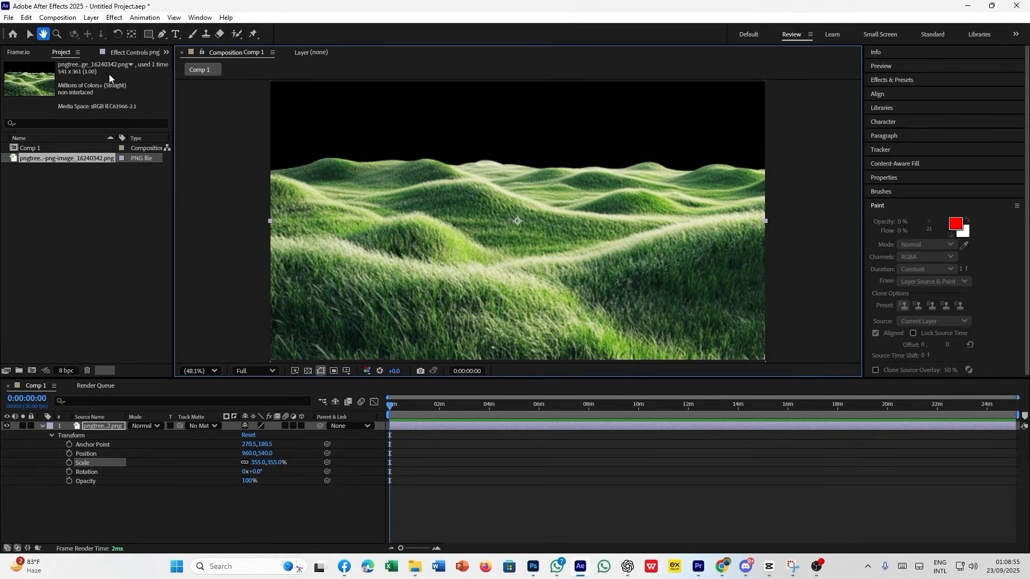
- Examine the grass at up to 200% magnification with the Zoom tool and zoom back out to the whole frame
{"action": "left_click", "coordinate": [57, 35]}
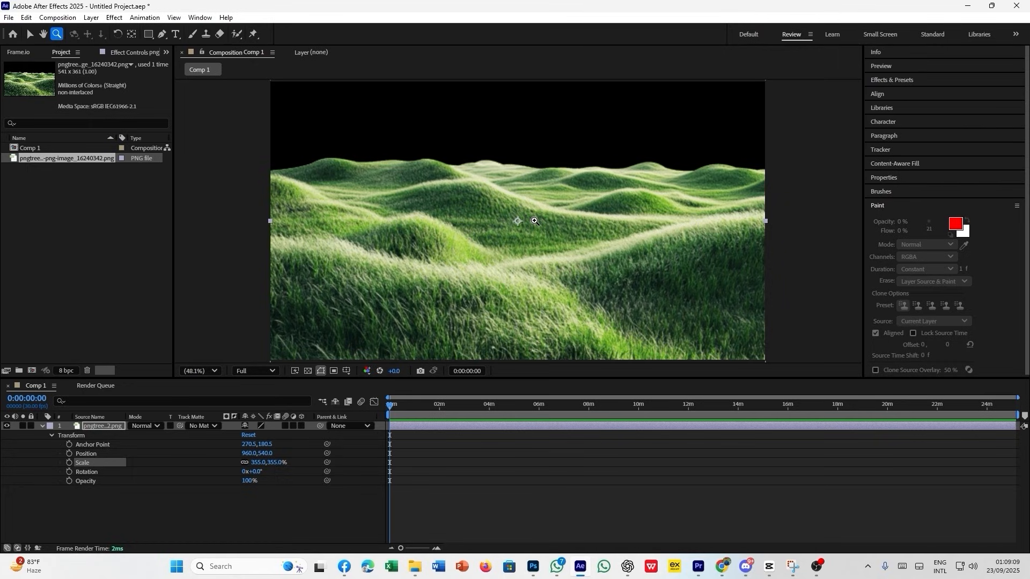
{"action": "left_click", "coordinate": [416, 226]}
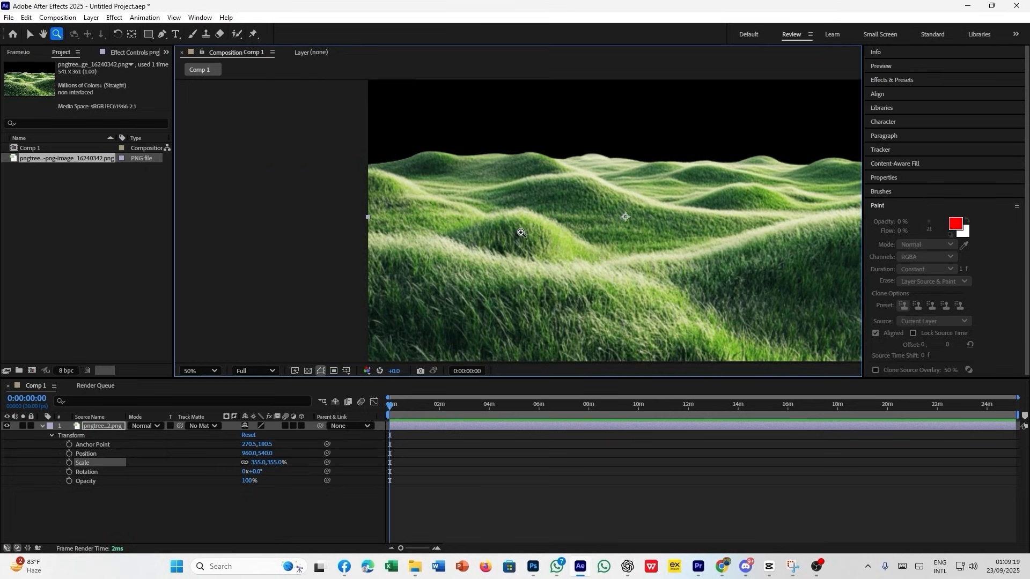
{"action": "left_click", "coordinate": [583, 253]}
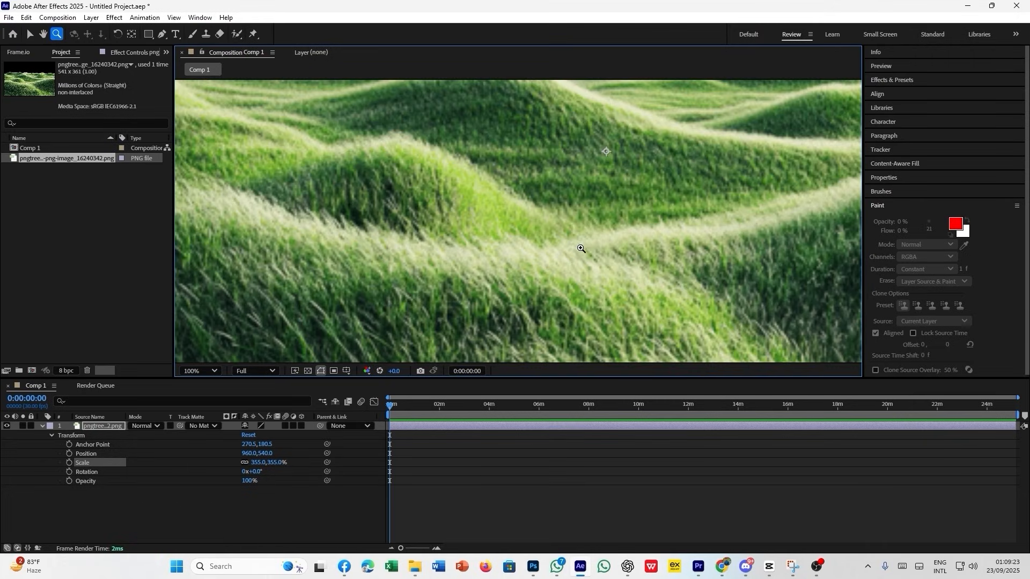
{"action": "left_click", "coordinate": [367, 287]}
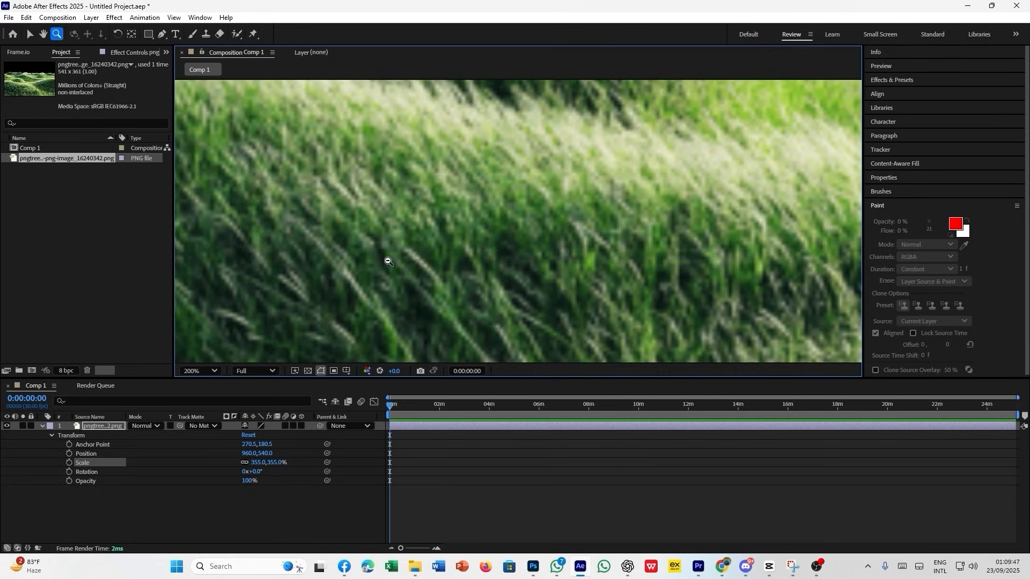
{"action": "left_click", "coordinate": [401, 235], "text": "alt"}
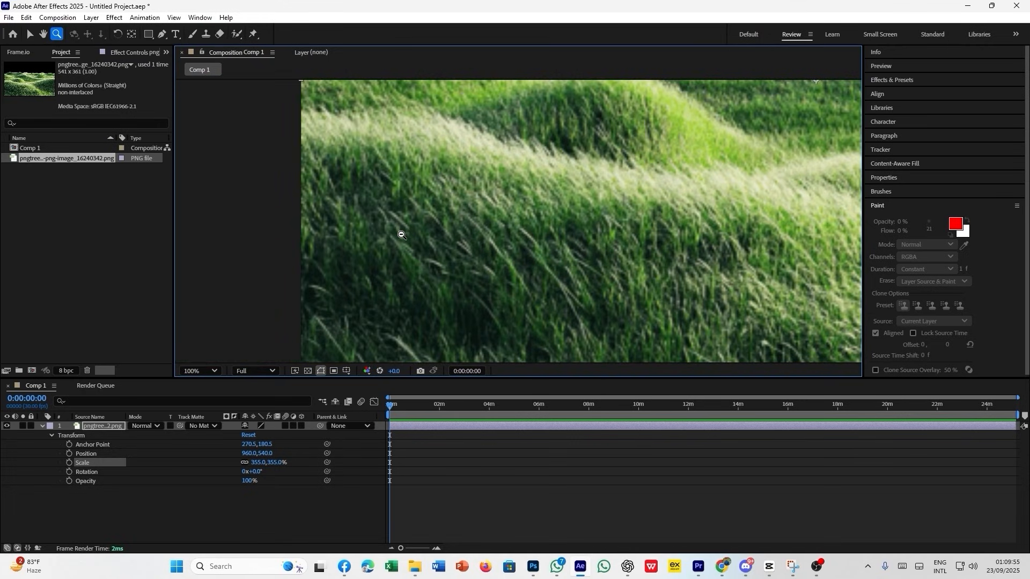
{"action": "left_click", "coordinate": [730, 173], "text": "alt"}
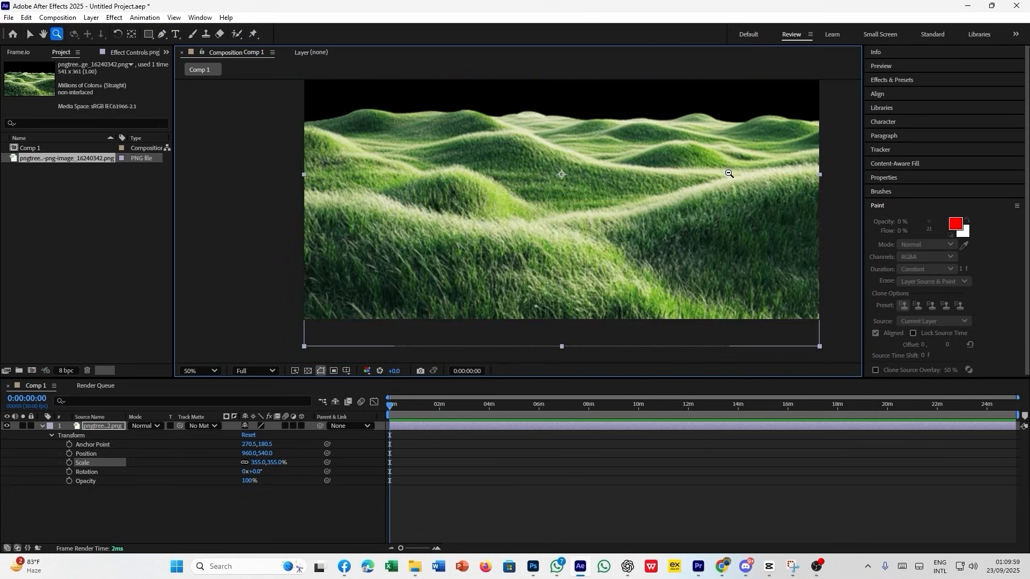
{"action": "left_click", "coordinate": [461, 118], "text": "alt"}
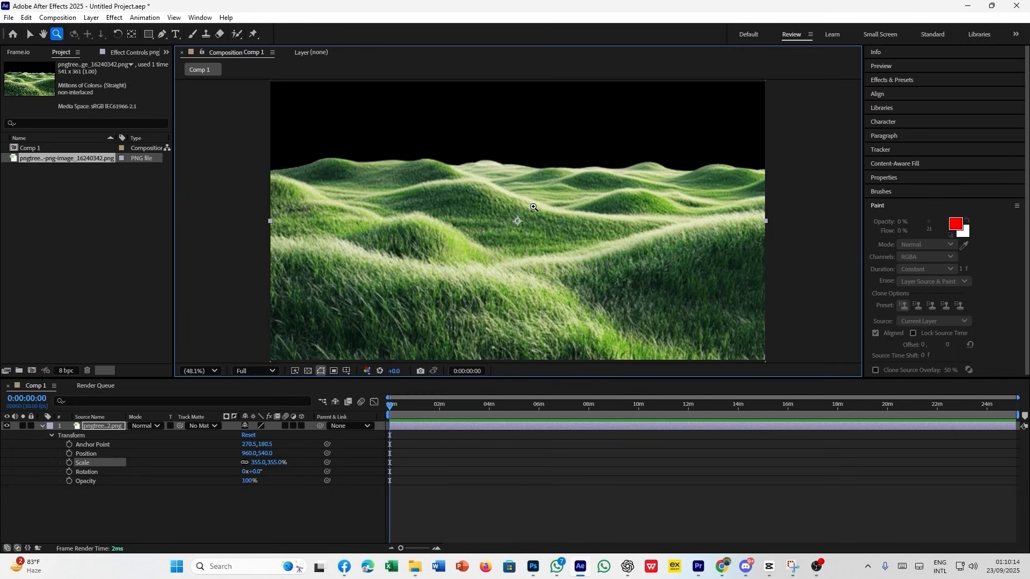
- Try rotating the grass layer through its Rotation property and freehand with the Rotation tool to about -7°, undoing each rotation
{"action": "left_click", "coordinate": [119, 34]}
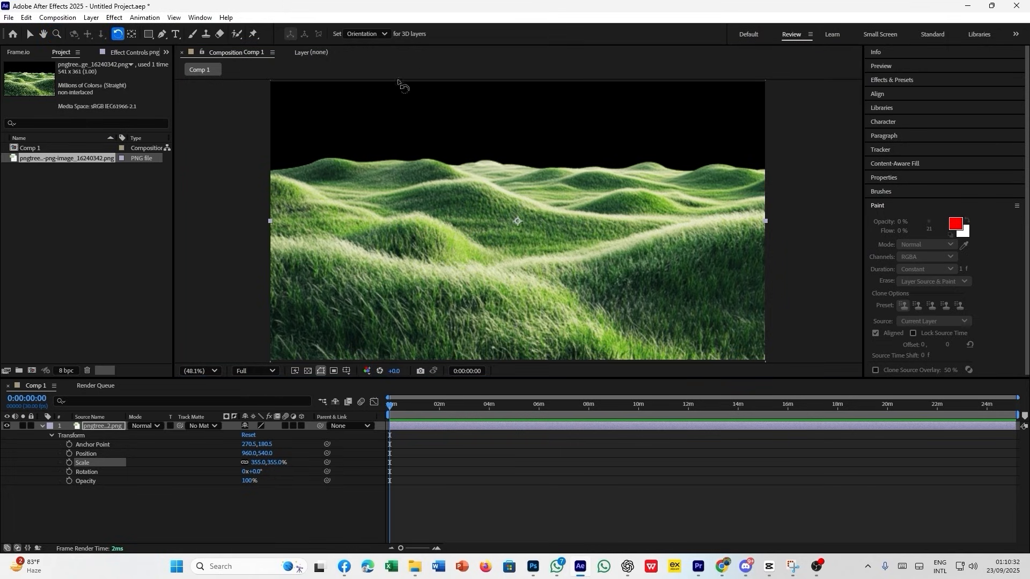
{"action": "left_click", "coordinate": [88, 427]}
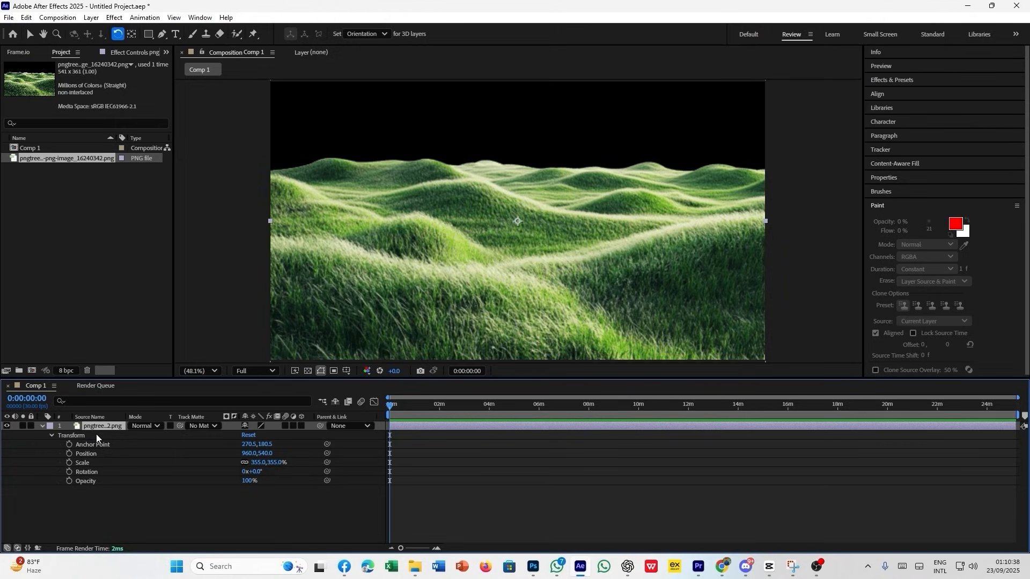
{"action": "key", "text": "r"}
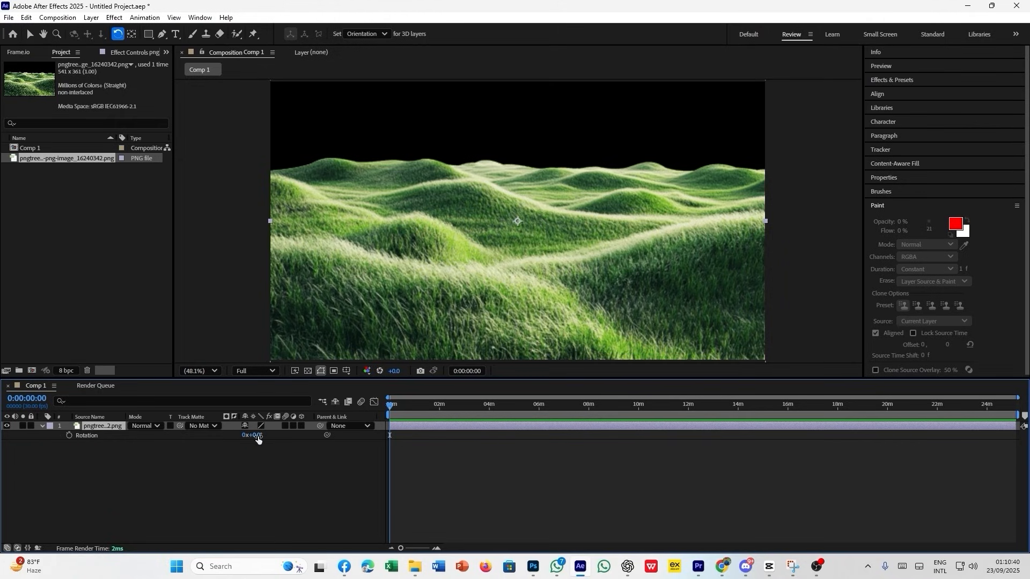
{"action": "left_click_drag", "start_coordinate": [253, 435], "coordinate": [245, 448]}
{"action": "key", "text": "ctrl+z"}
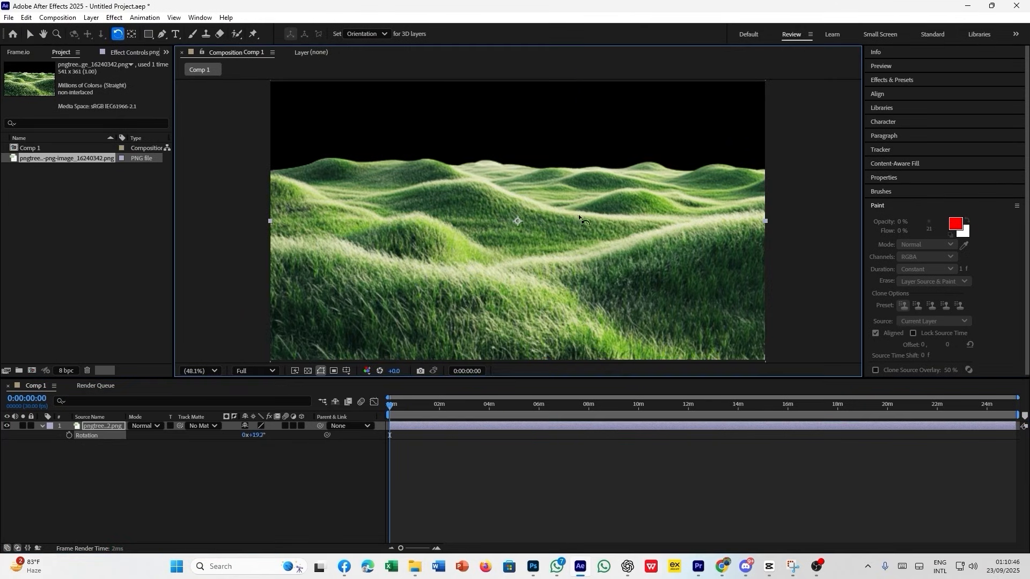
{"action": "left_click_drag", "start_coordinate": [539, 208], "coordinate": [591, 168]}
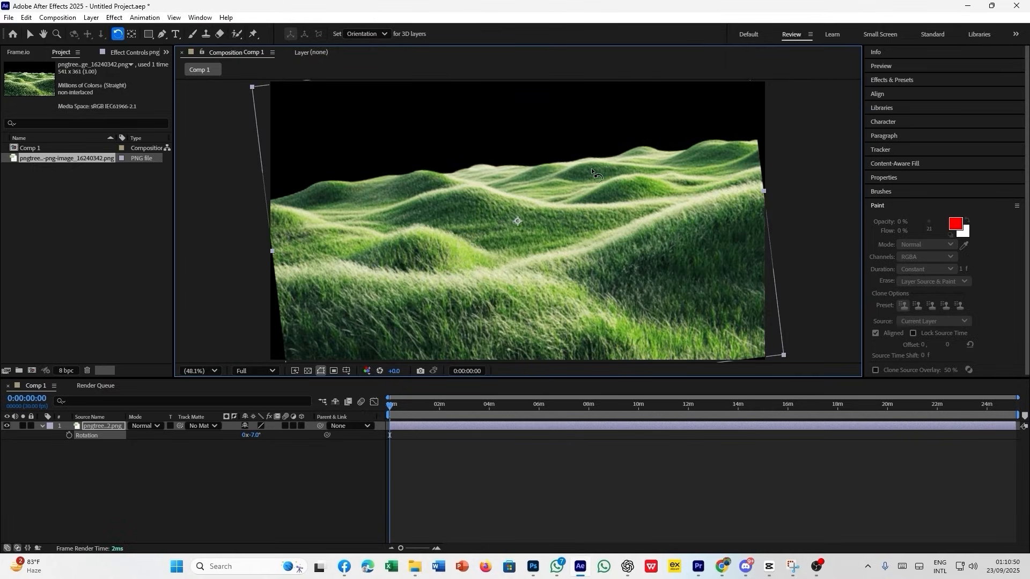
{"action": "key", "text": "ctrl+z"}
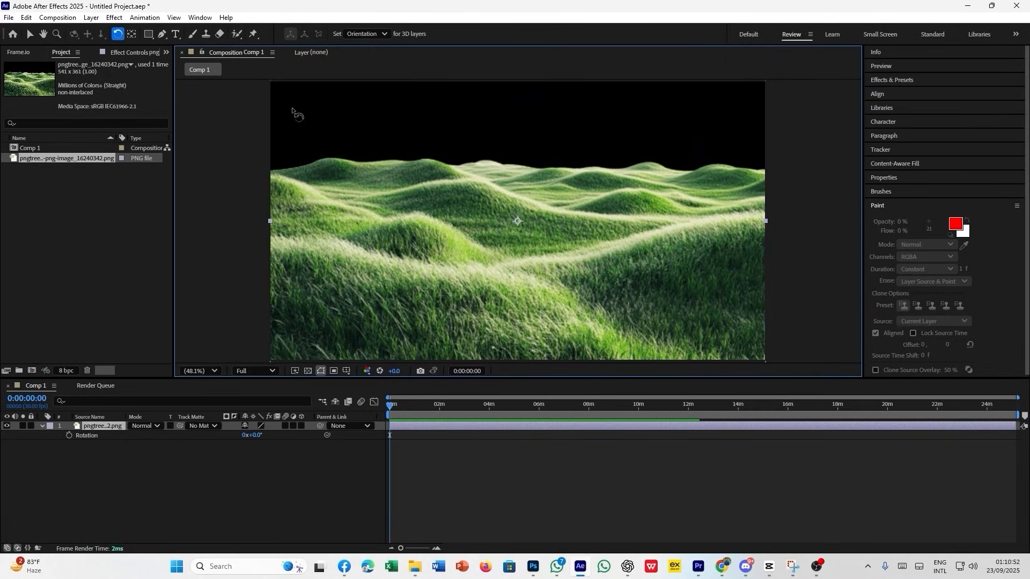
- Try moving the grass layer's anchor point across the hills with the Pan Behind tool and place it back near the centre
{"action": "left_click", "coordinate": [132, 33]}
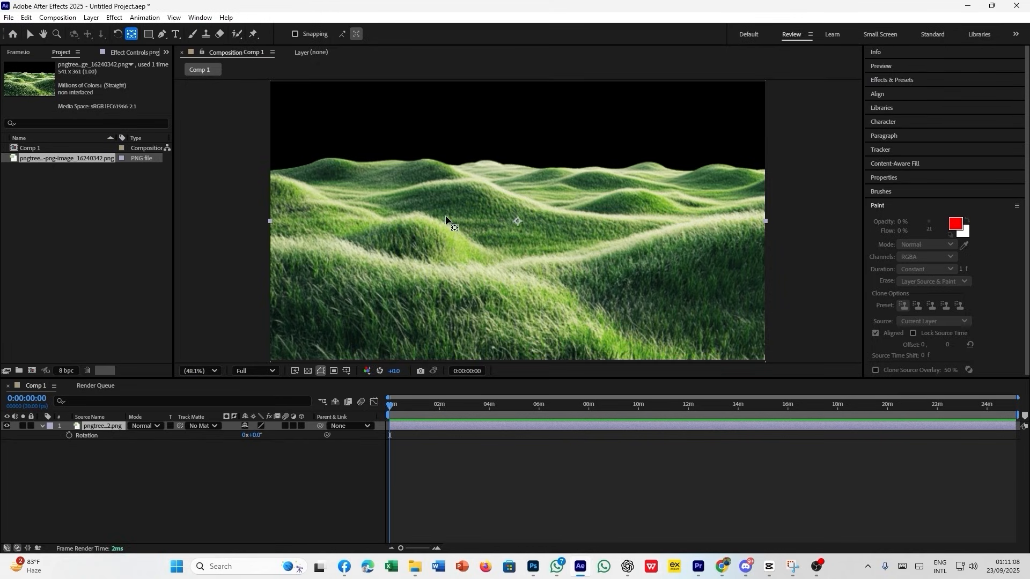
{"action": "left_click_drag", "start_coordinate": [516, 221], "coordinate": [490, 225]}
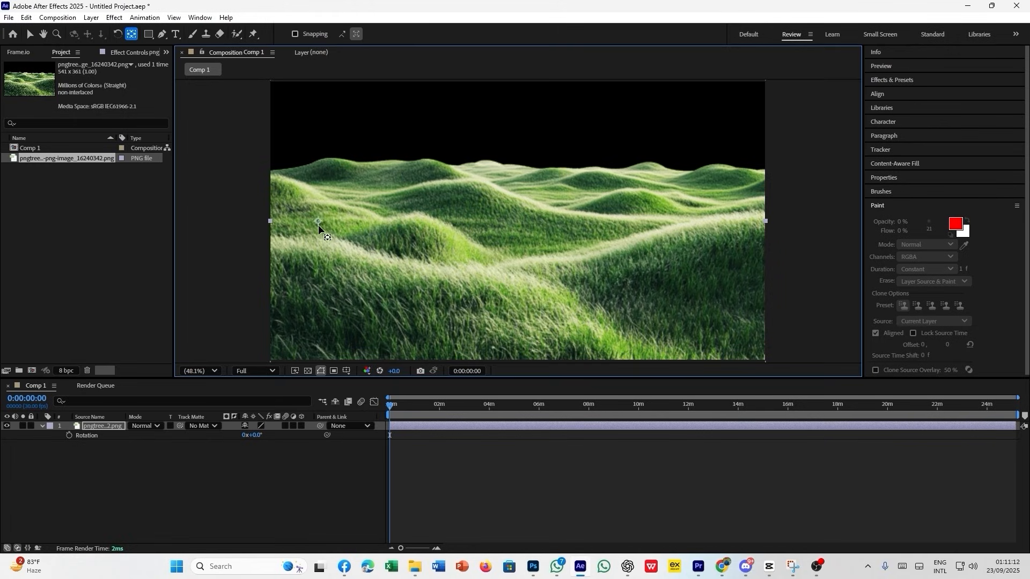
{"action": "left_click_drag", "start_coordinate": [416, 273], "coordinate": [480, 262]}
{"action": "left_click_drag", "start_coordinate": [501, 228], "coordinate": [715, 224]}
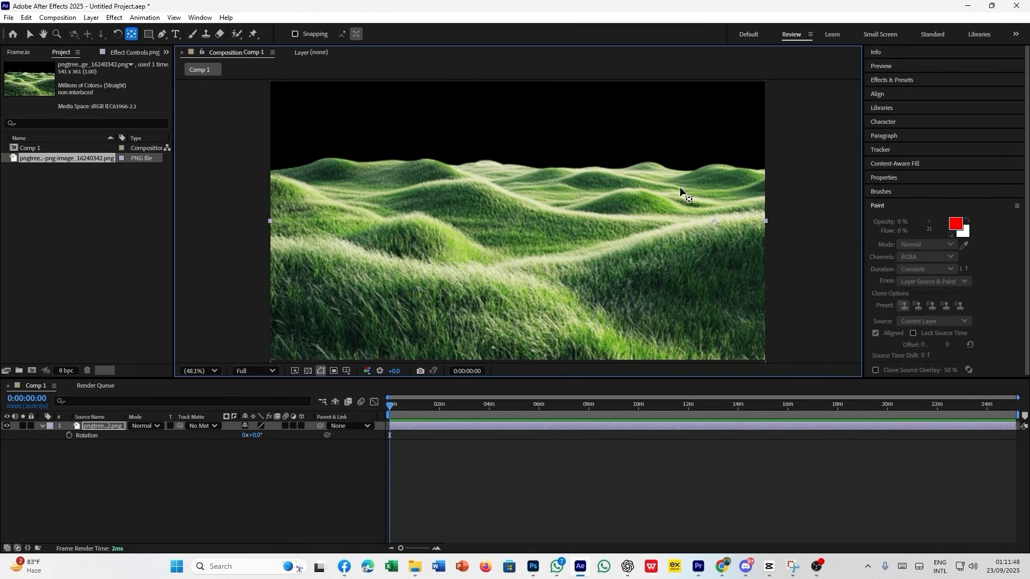
{"action": "left_click_drag", "start_coordinate": [711, 223], "coordinate": [622, 227]}
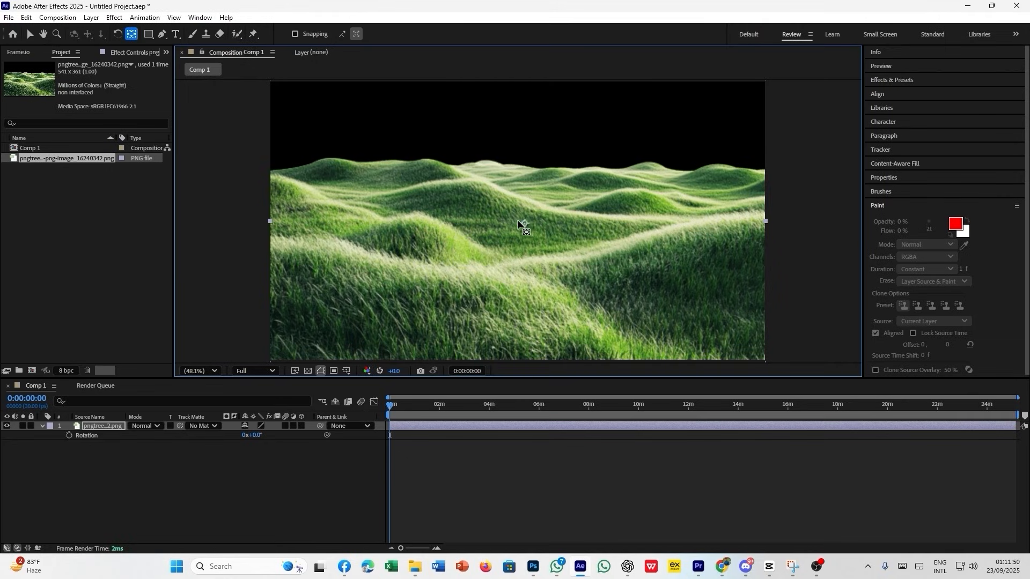
{"action": "left_click_drag", "start_coordinate": [518, 220], "coordinate": [515, 220]}
- Try moving the grass layer's anchor point away from the centre, then snap it back to the layer's exact centre
{"action": "left_click", "coordinate": [87, 427]}
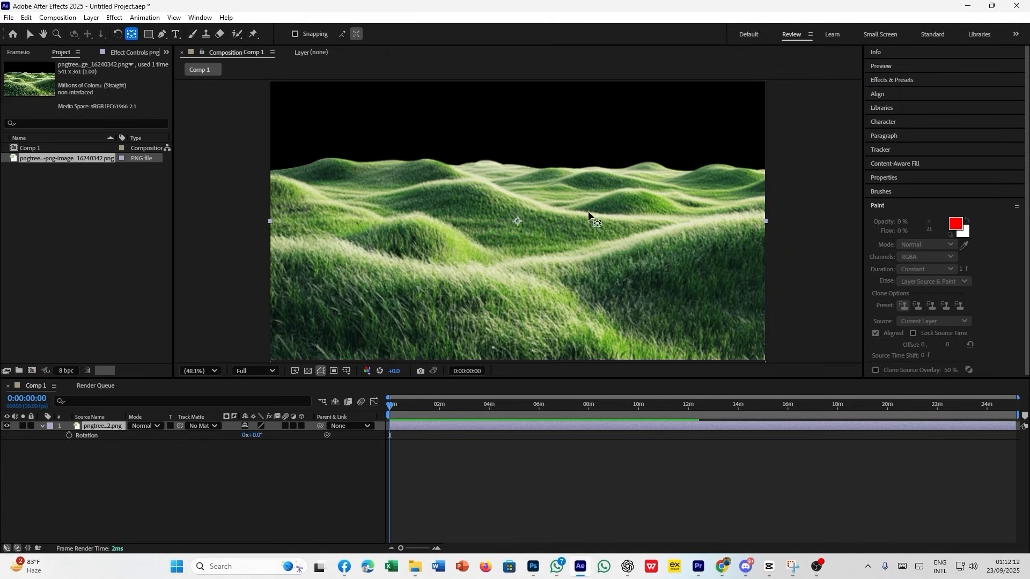
{"action": "left_click", "coordinate": [314, 399]}
{"action": "left_click", "coordinate": [92, 425]}
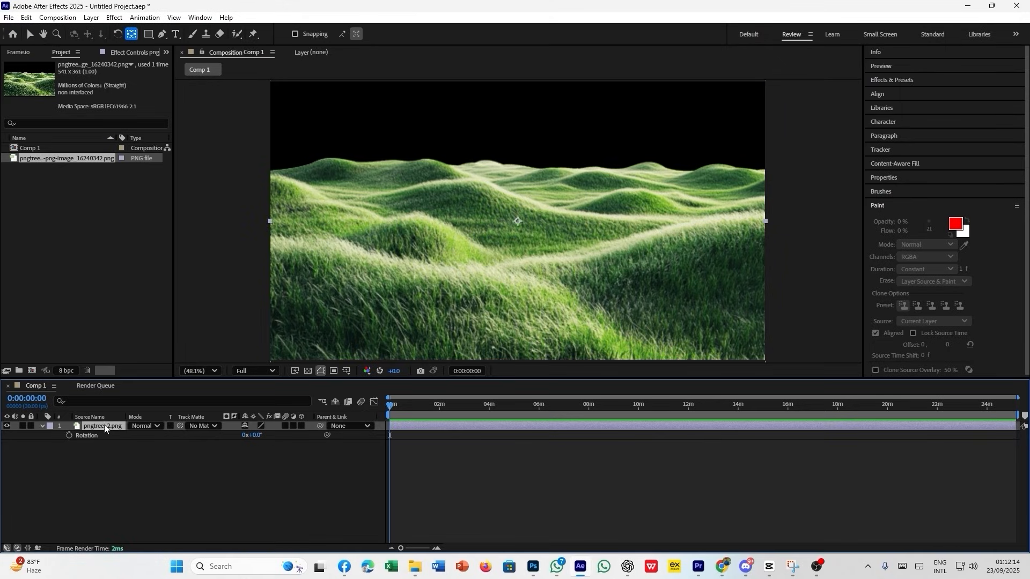
{"action": "left_click_drag", "start_coordinate": [515, 222], "coordinate": [359, 210]}
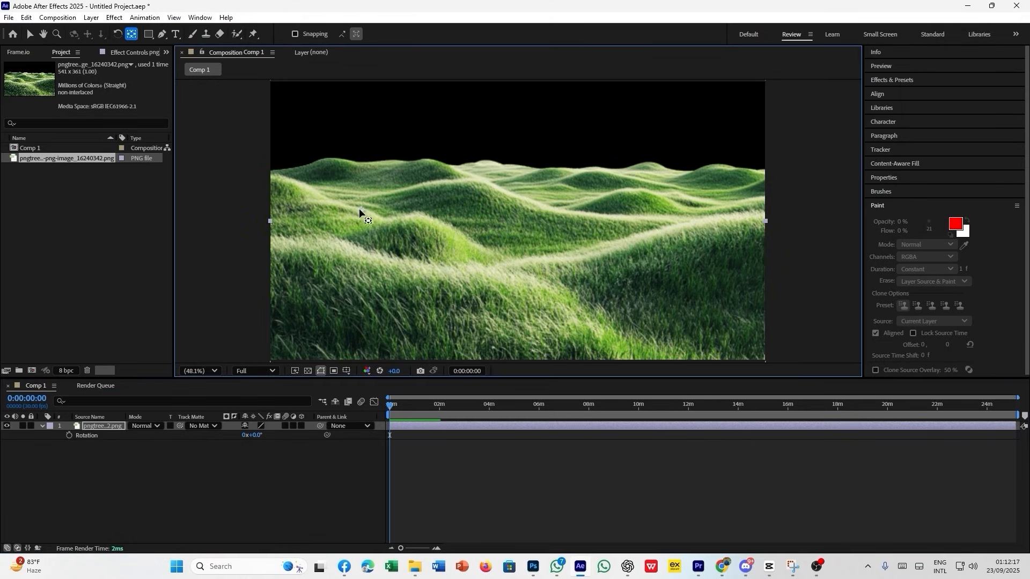
{"action": "double_click", "coordinate": [131, 35]}
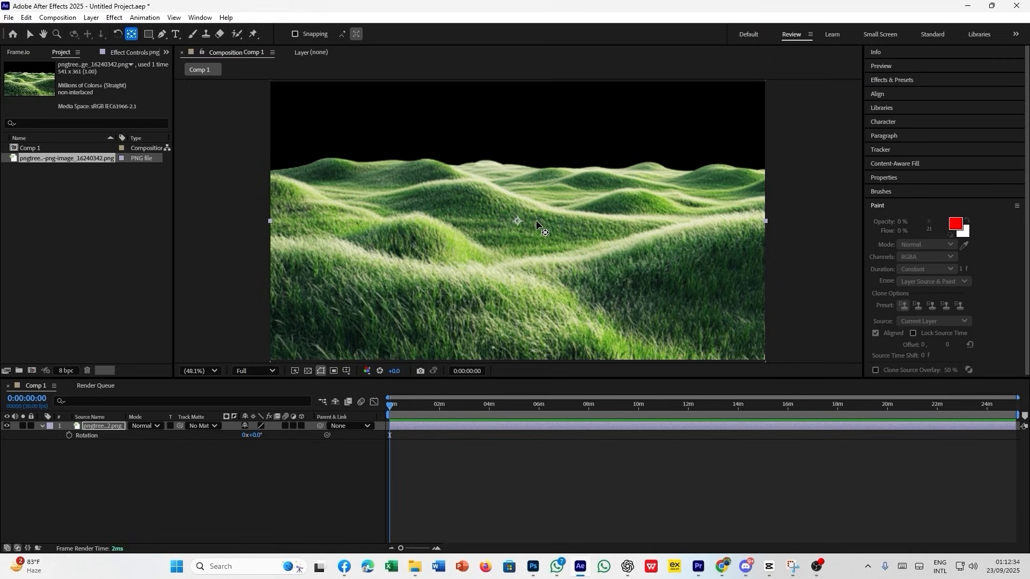
{"action": "left_click", "coordinate": [111, 483]}
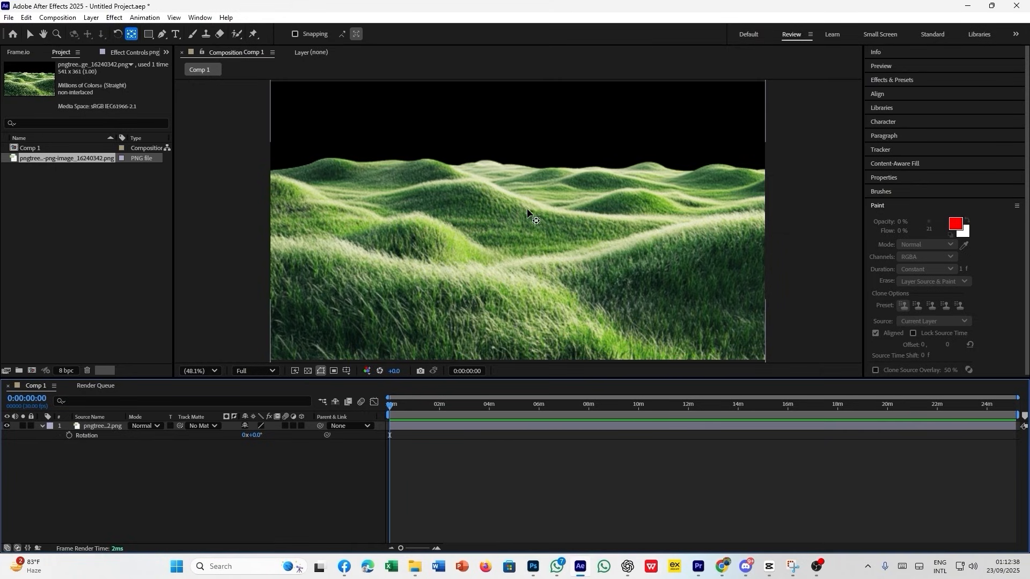
{"action": "left_click", "coordinate": [101, 426]}
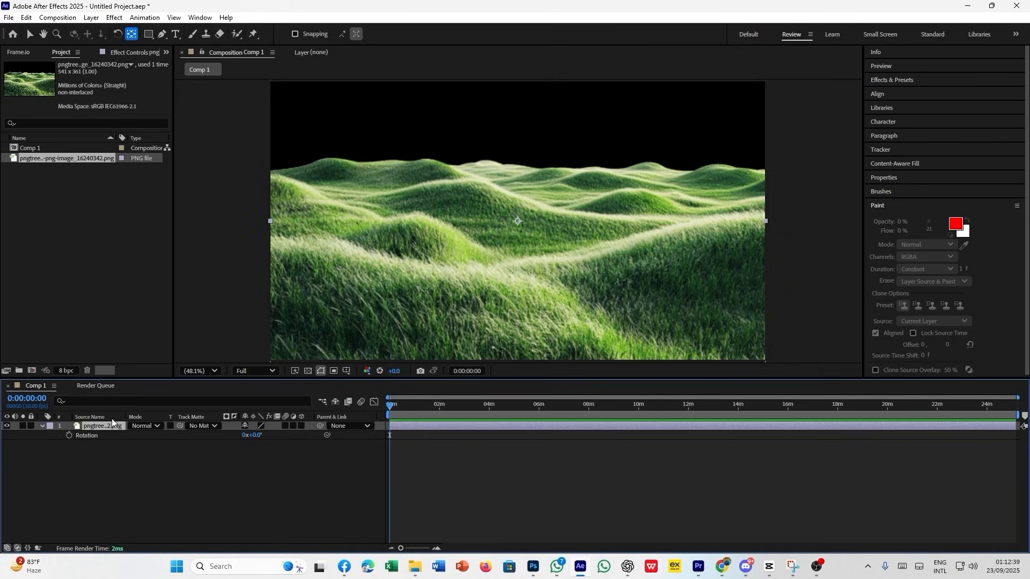
- Activate the Rectangle tool with no layer selected and set the shape fill colour to black (000000)
{"action": "left_click", "coordinate": [148, 34]}
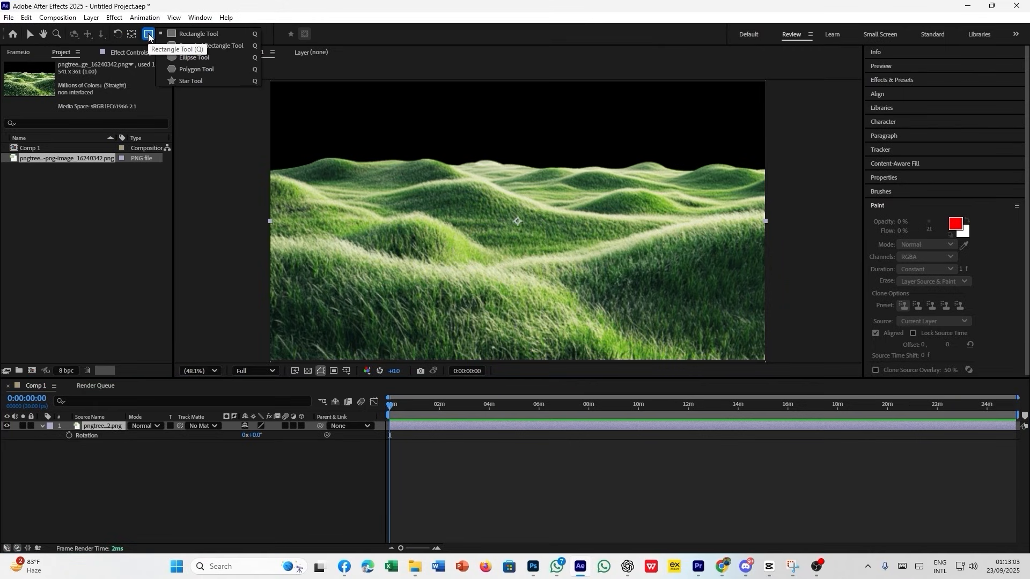
{"action": "left_click", "coordinate": [168, 34]}
{"action": "left_click", "coordinate": [181, 496]}
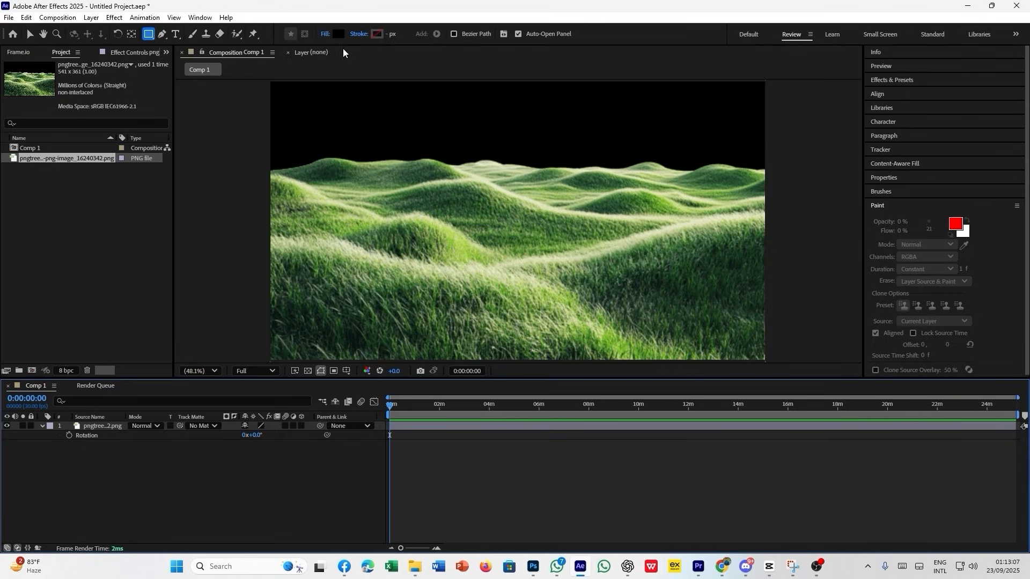
{"action": "left_click", "coordinate": [338, 34]}
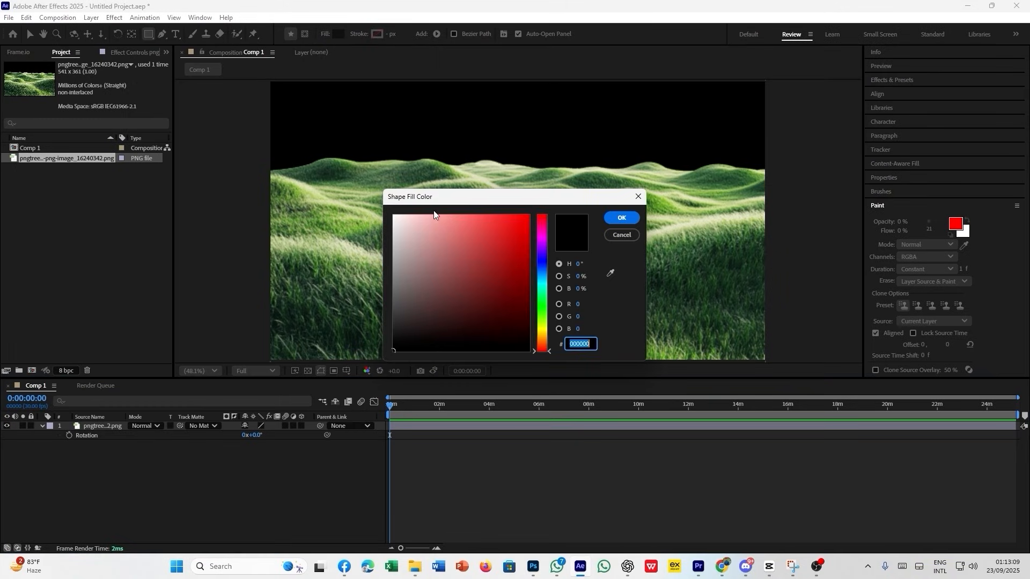
{"action": "left_click_drag", "start_coordinate": [432, 318], "coordinate": [373, 348]}
{"action": "left_click", "coordinate": [622, 217]}
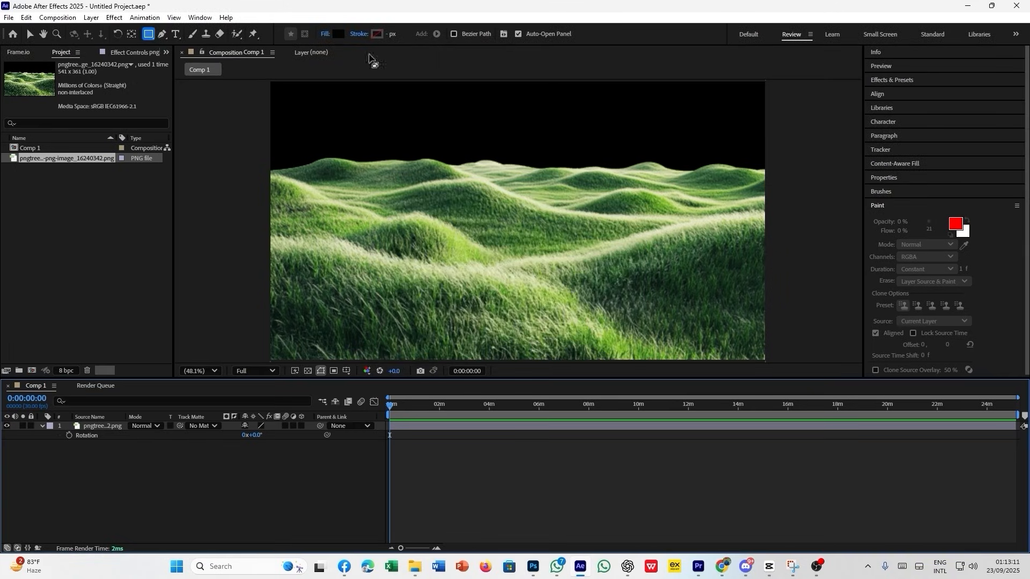
- Set the shape stroke to a solid colour and make it white (FFFFFF)
{"action": "left_click", "coordinate": [360, 33]}
{"action": "left_click", "coordinate": [478, 254]}
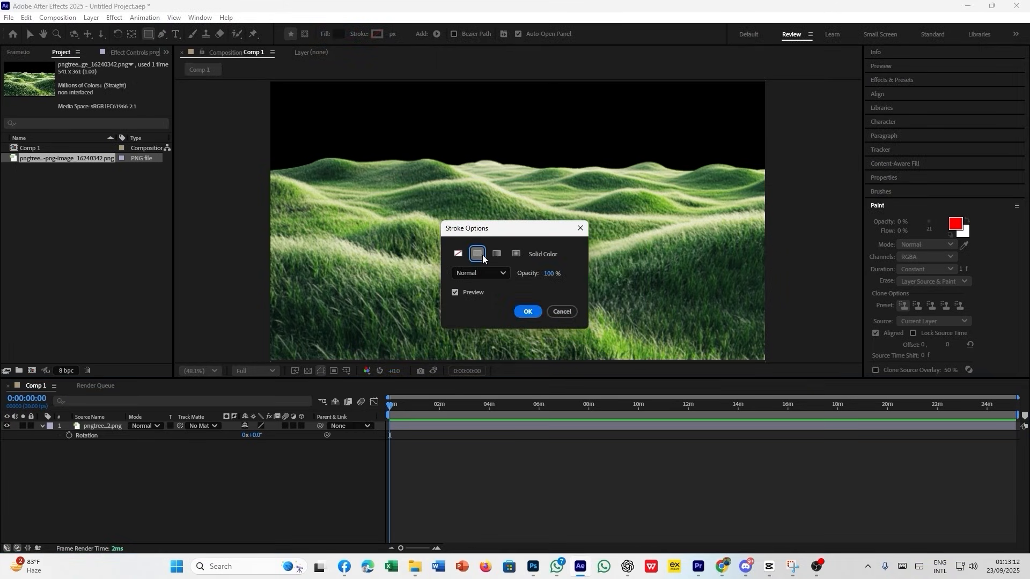
{"action": "left_click", "coordinate": [528, 312]}
{"action": "left_click", "coordinate": [379, 35]}
{"action": "left_click_drag", "start_coordinate": [434, 235], "coordinate": [354, 210]}
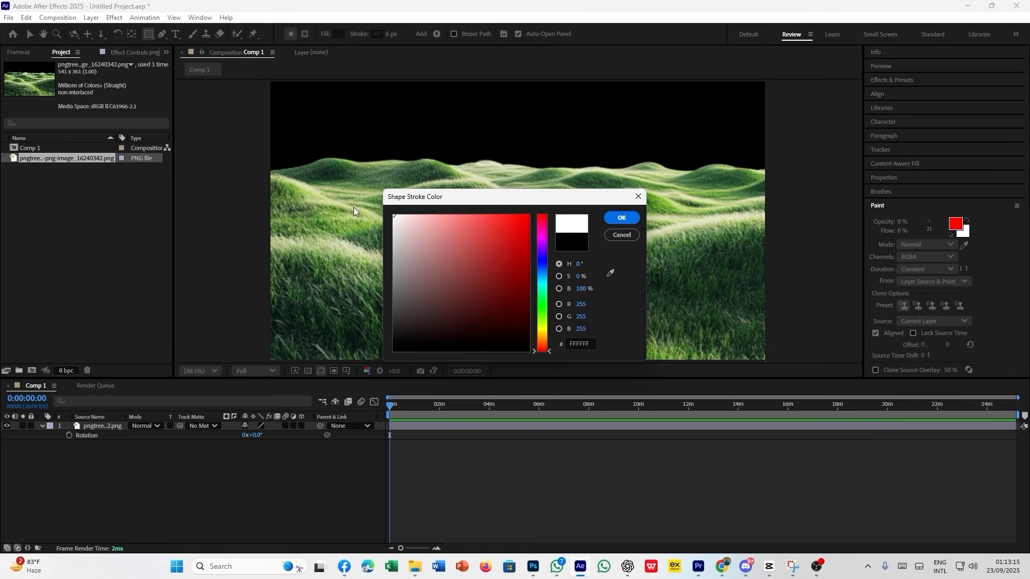
{"action": "left_click", "coordinate": [616, 219]}
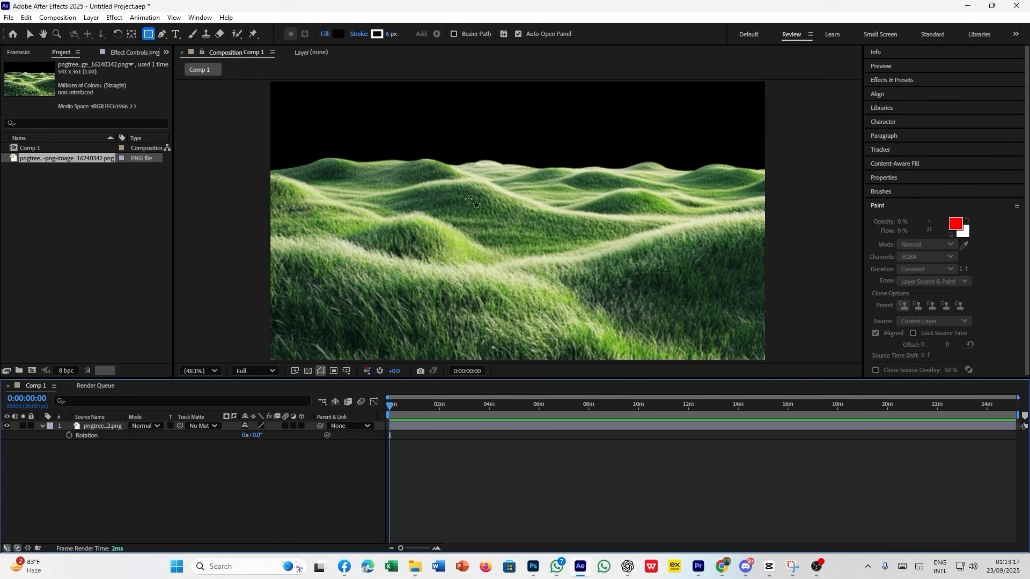
- Try drawing a wide black rectangle with a white outline over the grass hills twice, removing each one
{"action": "left_click_drag", "start_coordinate": [432, 160], "coordinate": [646, 265]}
{"action": "left_click", "coordinate": [624, 491]}
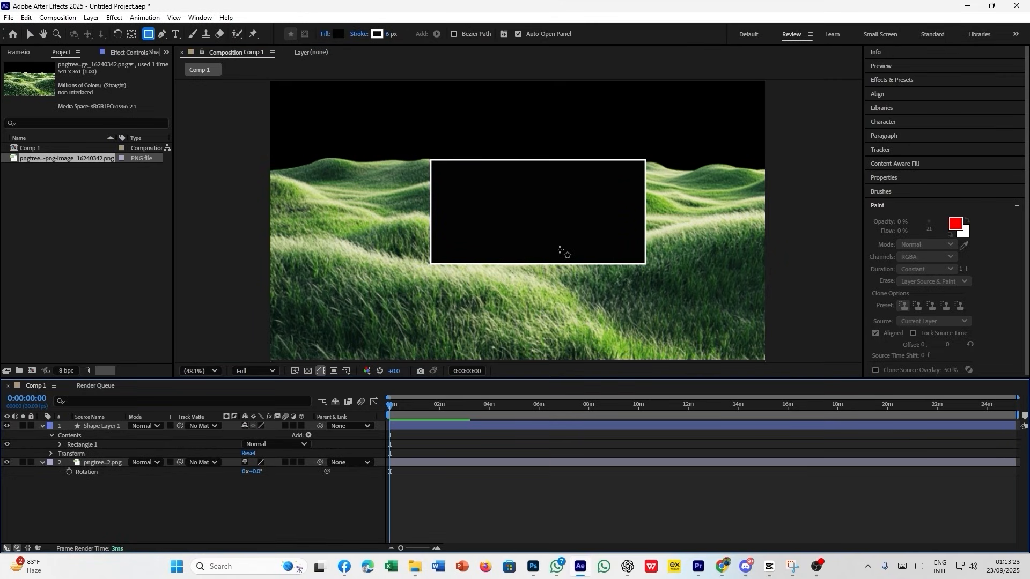
{"action": "key", "text": "ctrl+z"}
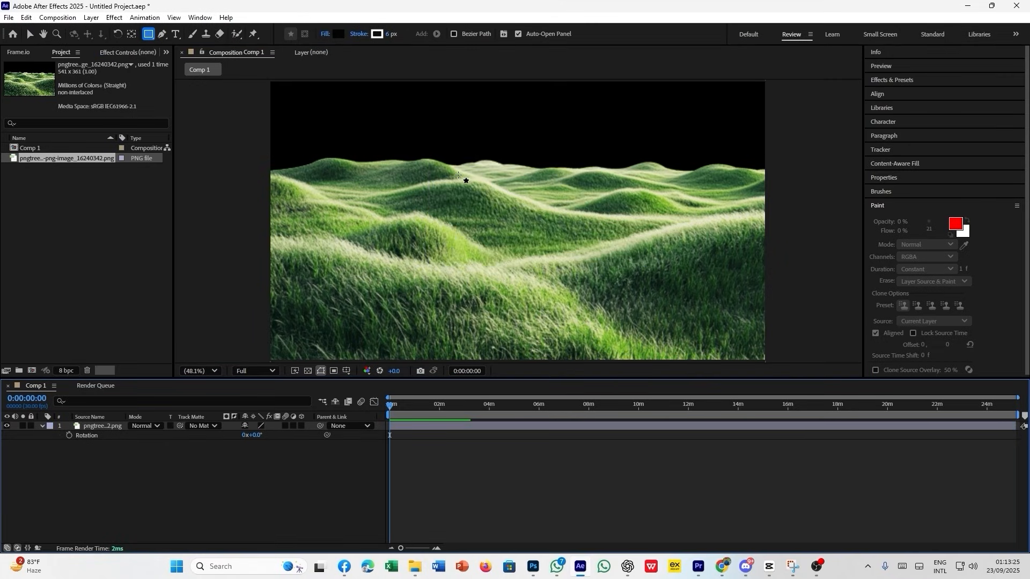
{"action": "left_click_drag", "start_coordinate": [452, 174], "coordinate": [687, 256]}
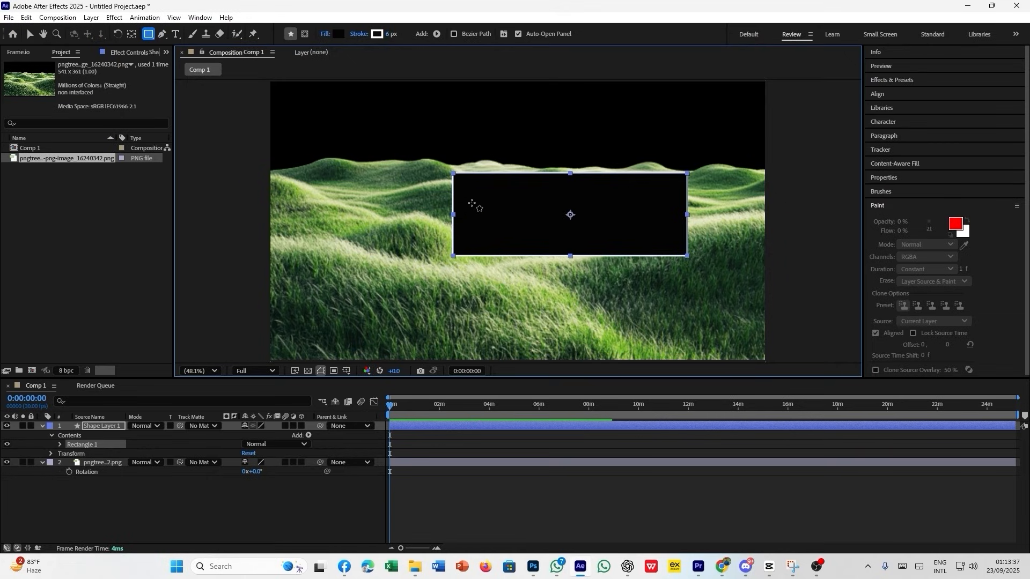
{"action": "key", "text": "Delete"}
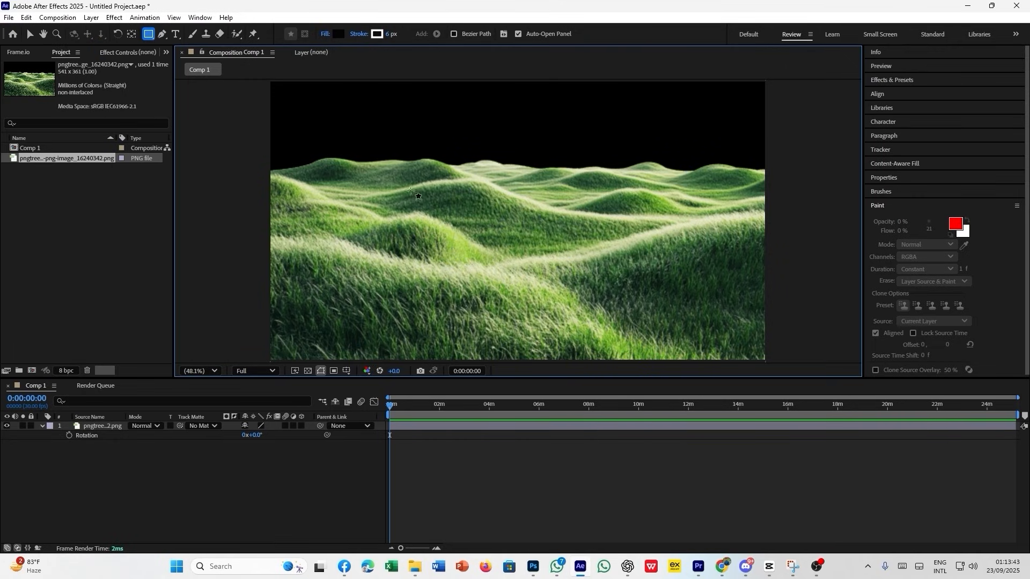
- Try drawing squares with equal sides over the grass using the Rectangle tool, deleting each shape layer
{"action": "mouse_move", "coordinate": [399, 177]}
{"action": "left_mouse_down"}
{"action": "mouse_move", "coordinate": [442, 219]}
{"action": "mouse_move", "coordinate": [501, 218]}
{"action": "mouse_move", "coordinate": [563, 244]}
{"action": "left_mouse_up"}
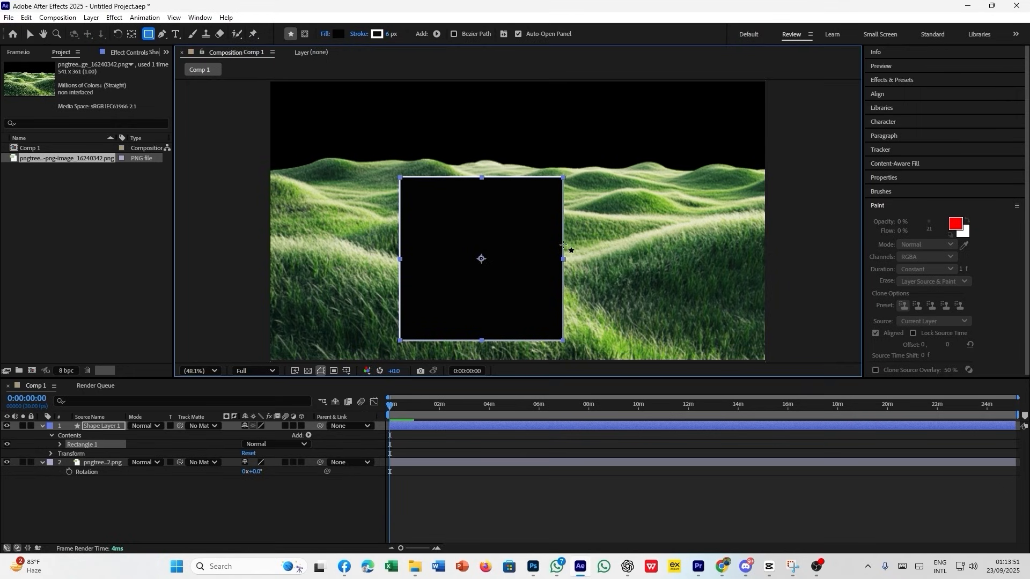
{"action": "key", "text": "Delete"}
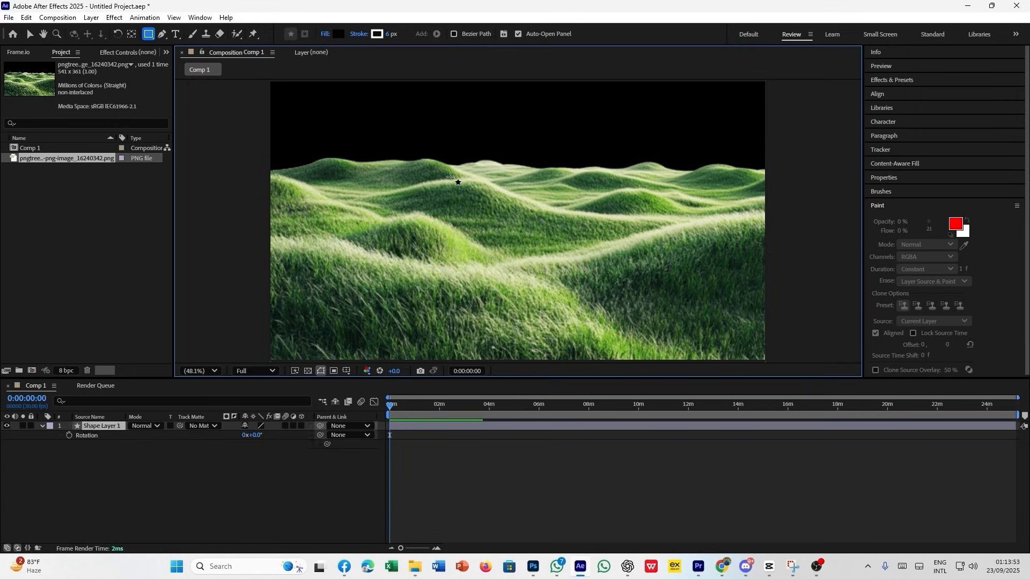
{"action": "left_click_drag", "start_coordinate": [454, 179], "coordinate": [554, 281]}
{"action": "key", "text": "Delete"}
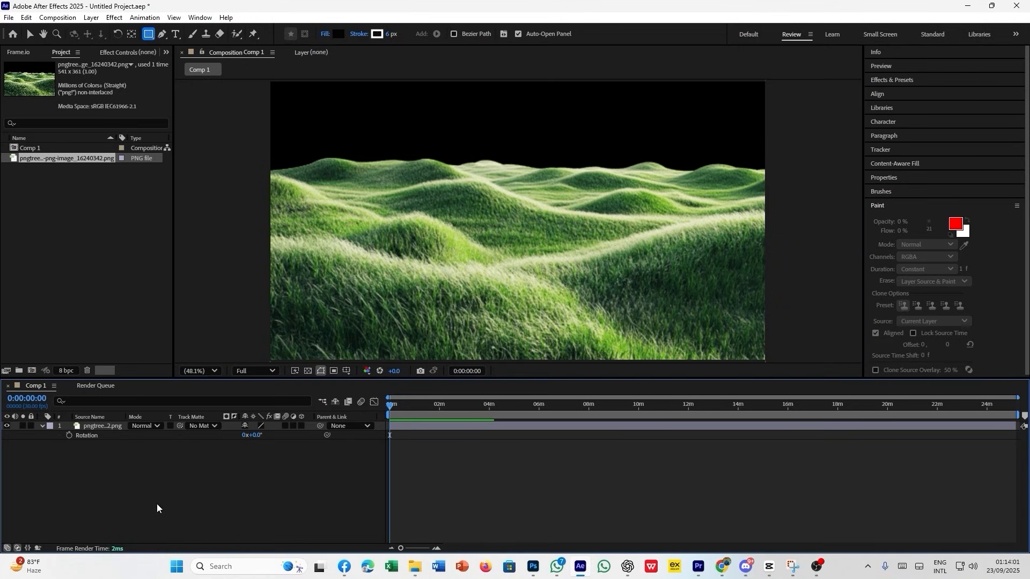
{"action": "left_click", "coordinate": [145, 37]}
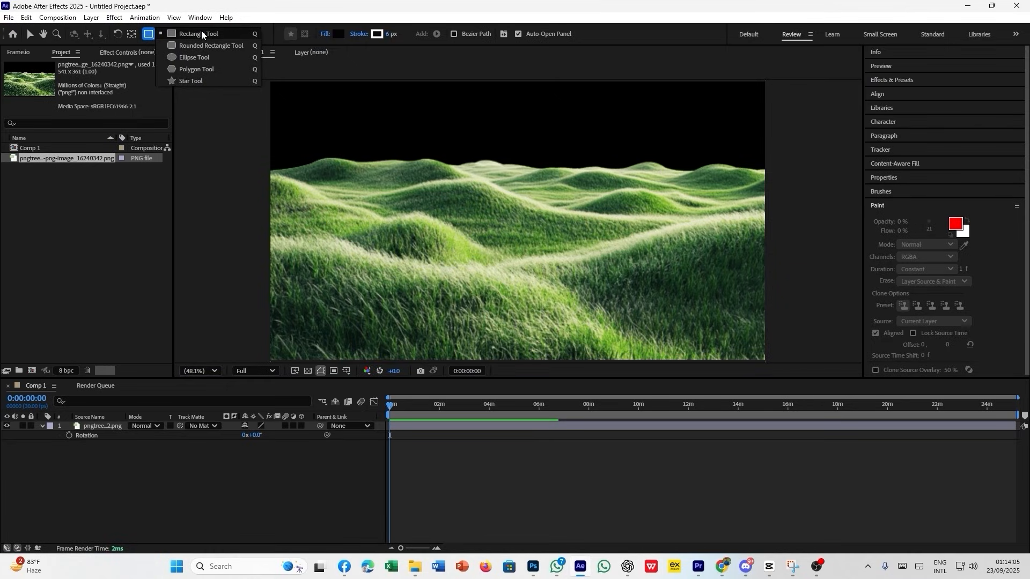
{"action": "left_click", "coordinate": [76, 291]}
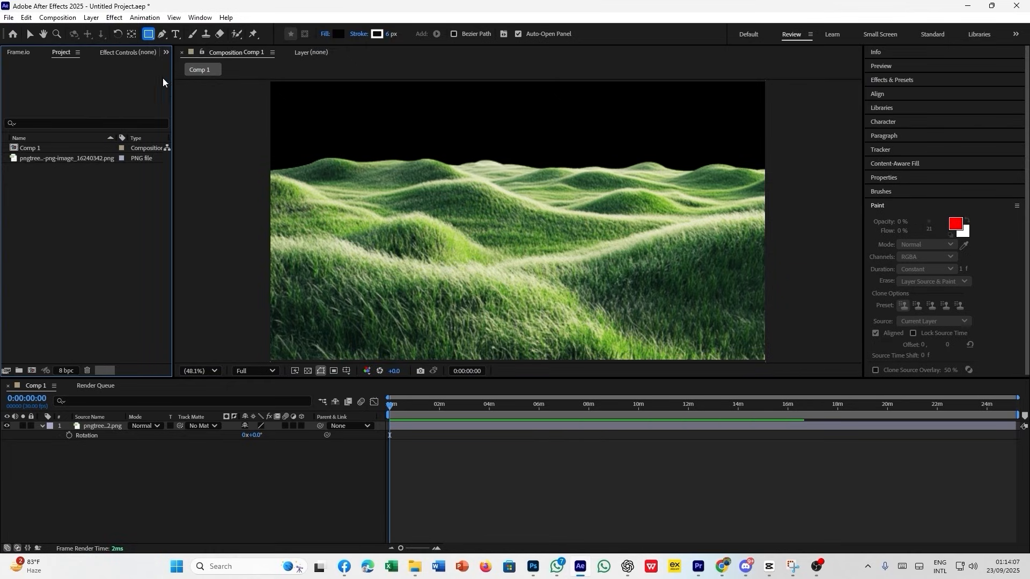
{"action": "left_click", "coordinate": [147, 36]}
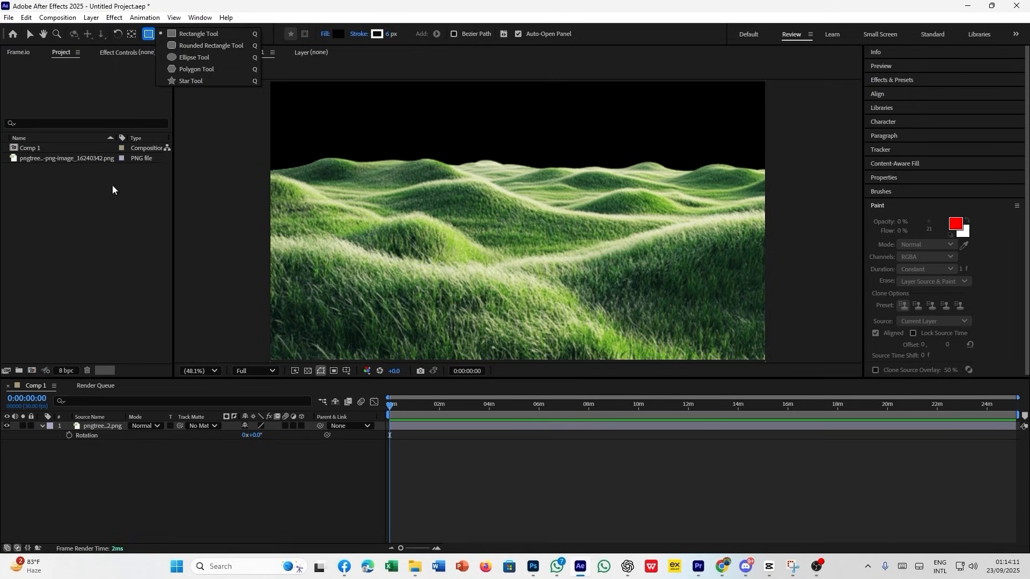
{"action": "left_click", "coordinate": [132, 174]}
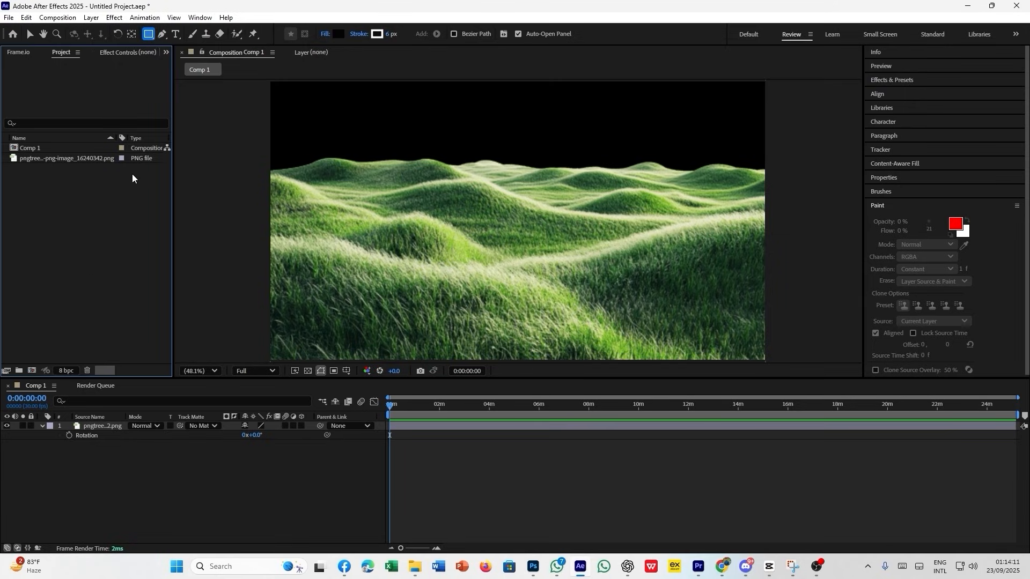
- Try drawing a wide rounded rectangle over the middle of the grass with the Rounded Rectangle tool and undo it
{"action": "left_click", "coordinate": [147, 36]}
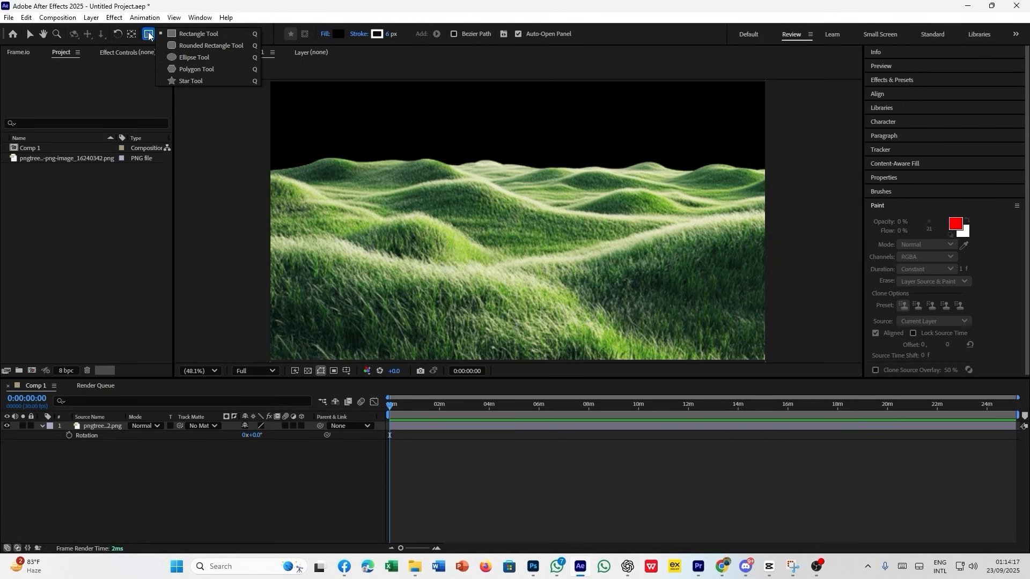
{"action": "left_click", "coordinate": [224, 50]}
{"action": "left_click_drag", "start_coordinate": [425, 185], "coordinate": [643, 282]}
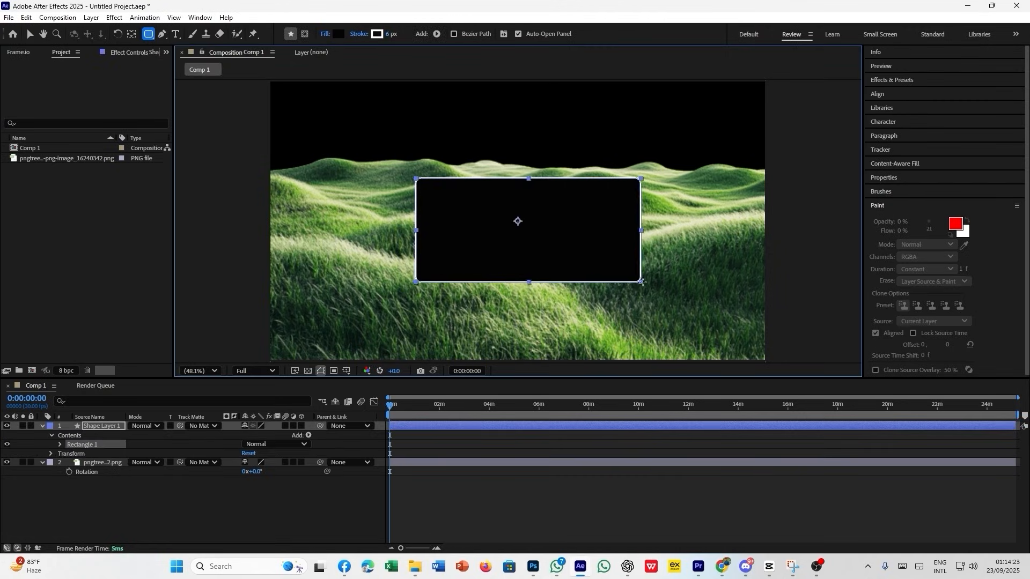
{"action": "left_click", "coordinate": [565, 499]}
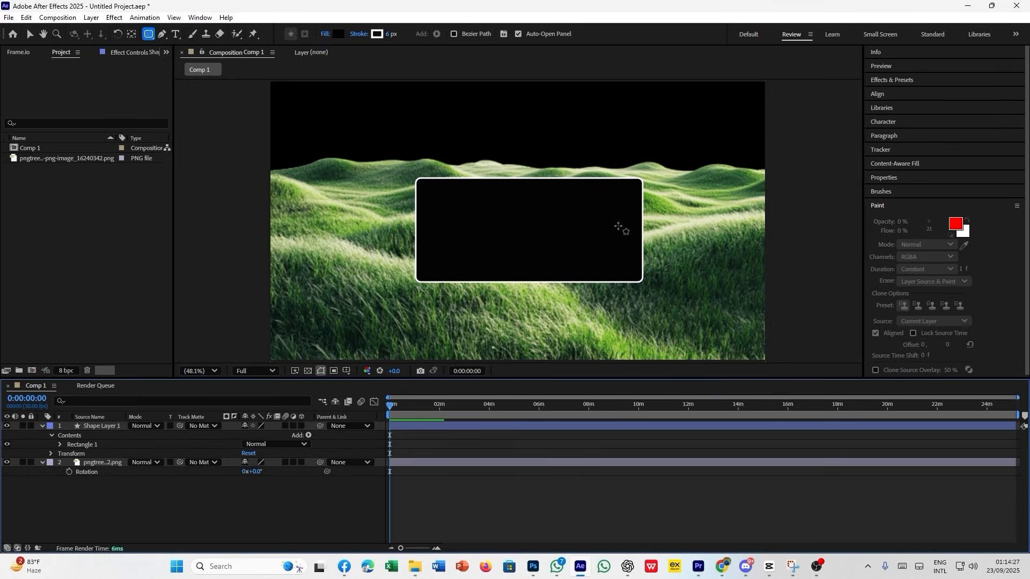
{"action": "key", "text": "ctrl+z"}
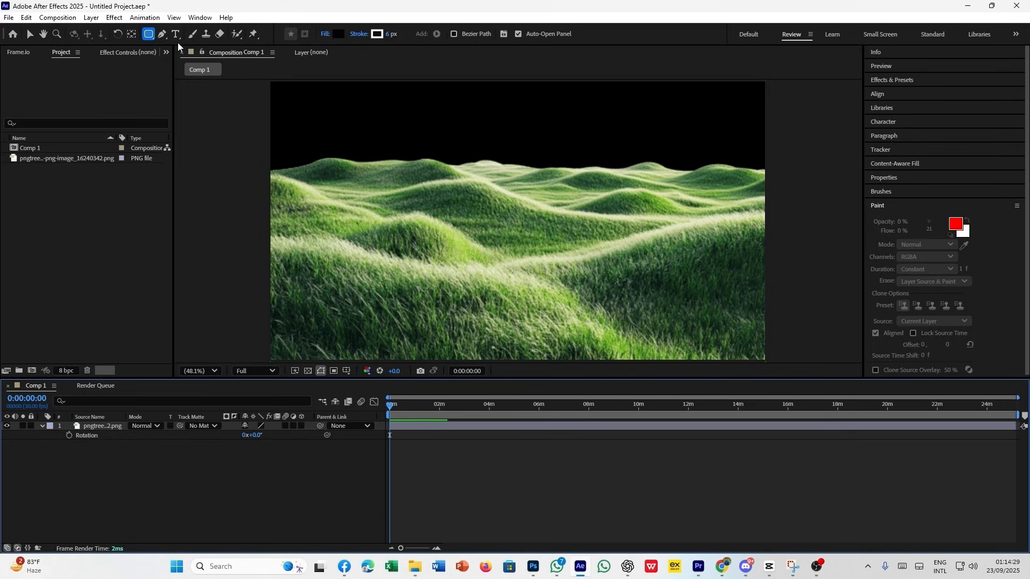
- Draw a wide black ellipse with a white outline just below the middle of the composition using the Ellipse tool
{"action": "left_click", "coordinate": [148, 37]}
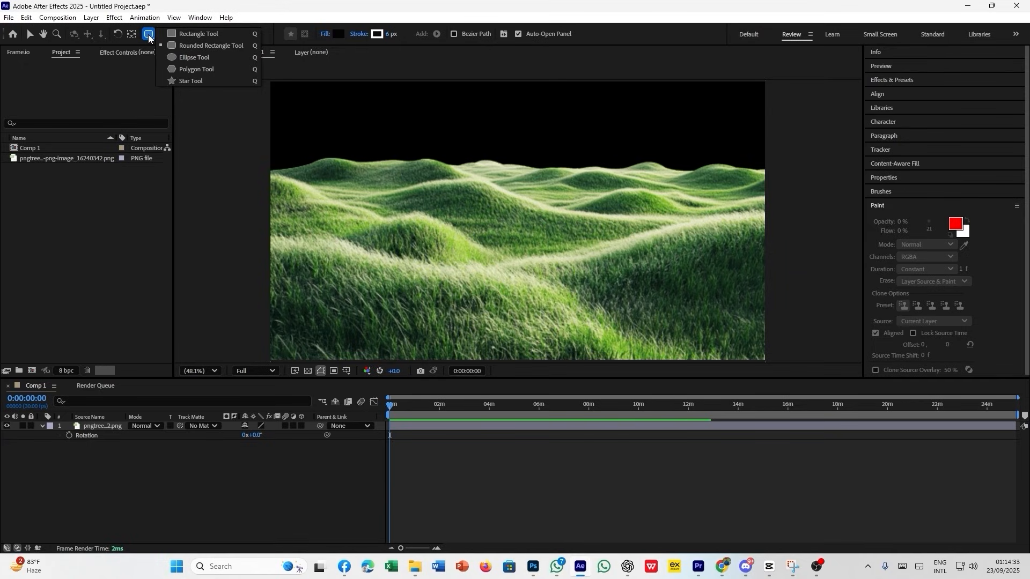
{"action": "left_click", "coordinate": [222, 59]}
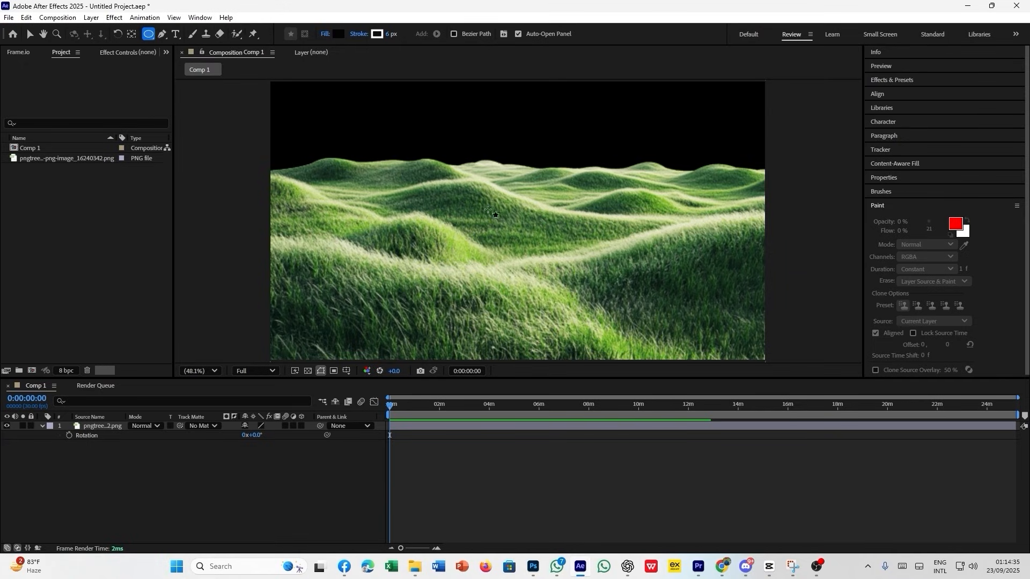
{"action": "left_click_drag", "start_coordinate": [478, 205], "coordinate": [627, 272]}
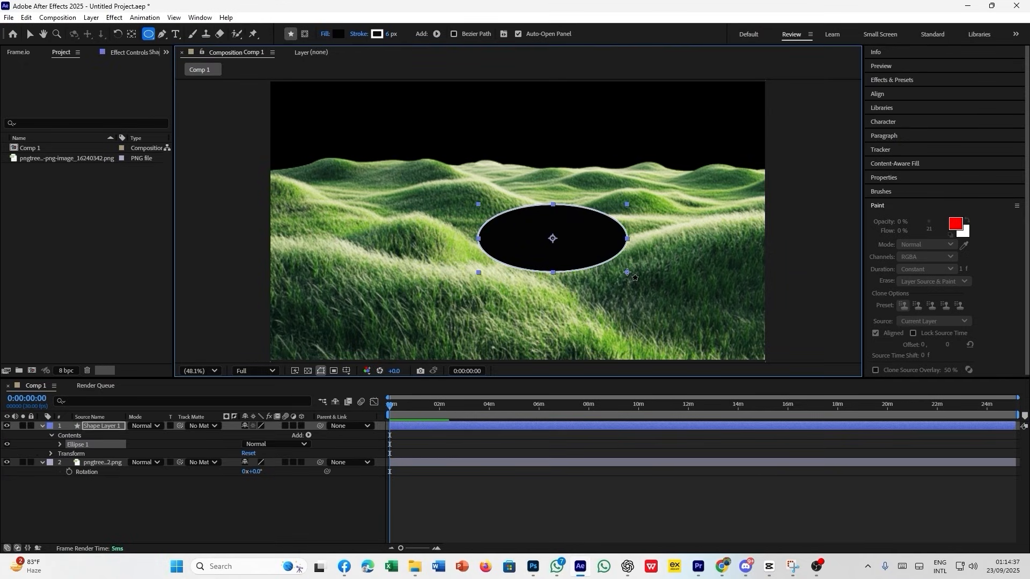
- Undo the ellipse and try drawing a large black circle outward from its centre over the grass, deleting its shape layer
{"action": "key", "text": "ctrl+z"}
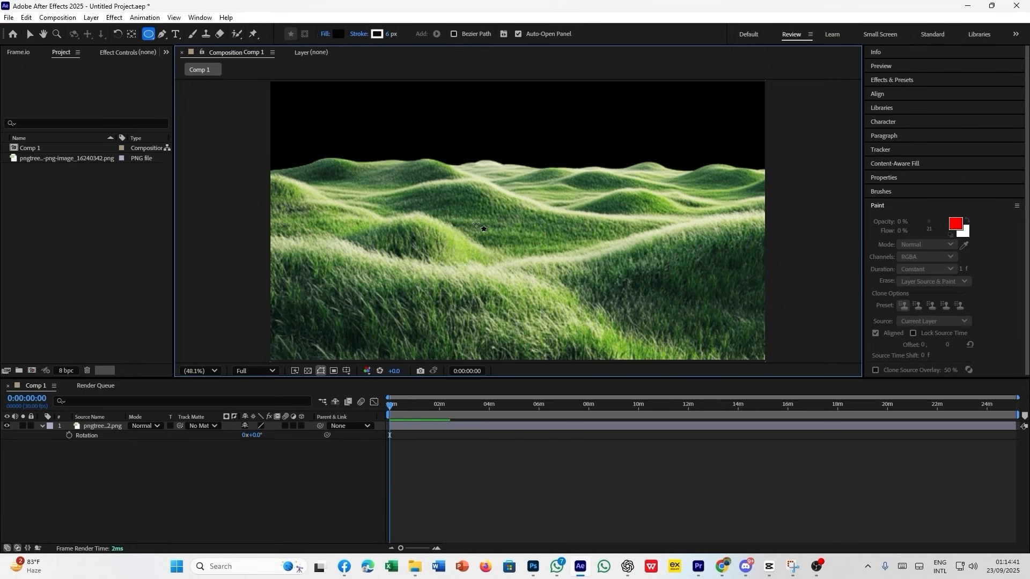
{"action": "left_click_drag", "start_coordinate": [476, 223], "coordinate": [584, 237]}
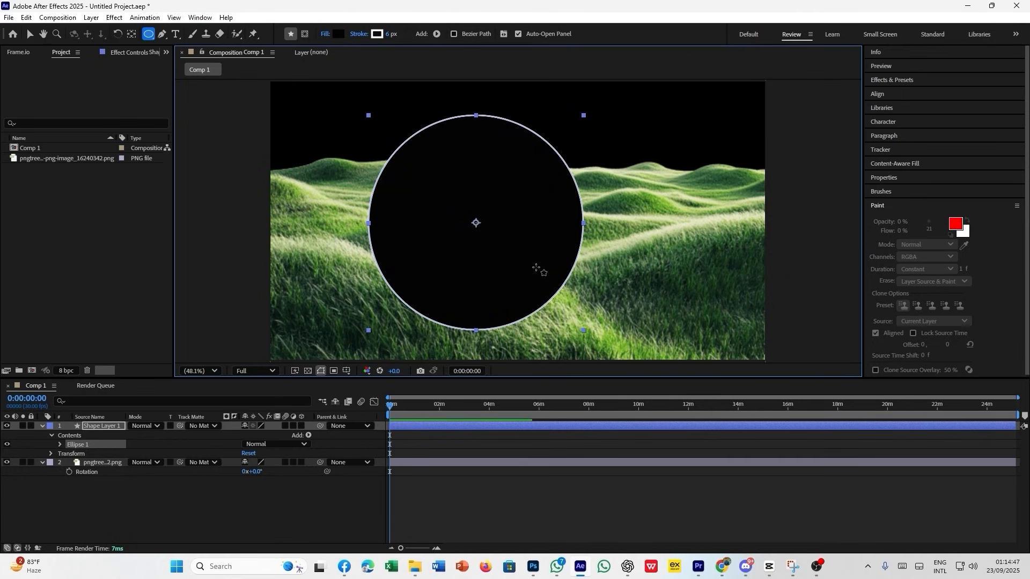
{"action": "key", "text": "Delete"}
- Switch the active shape tool from Ellipse to Rectangle, with no layer selected
{"action": "left_click", "coordinate": [149, 35]}
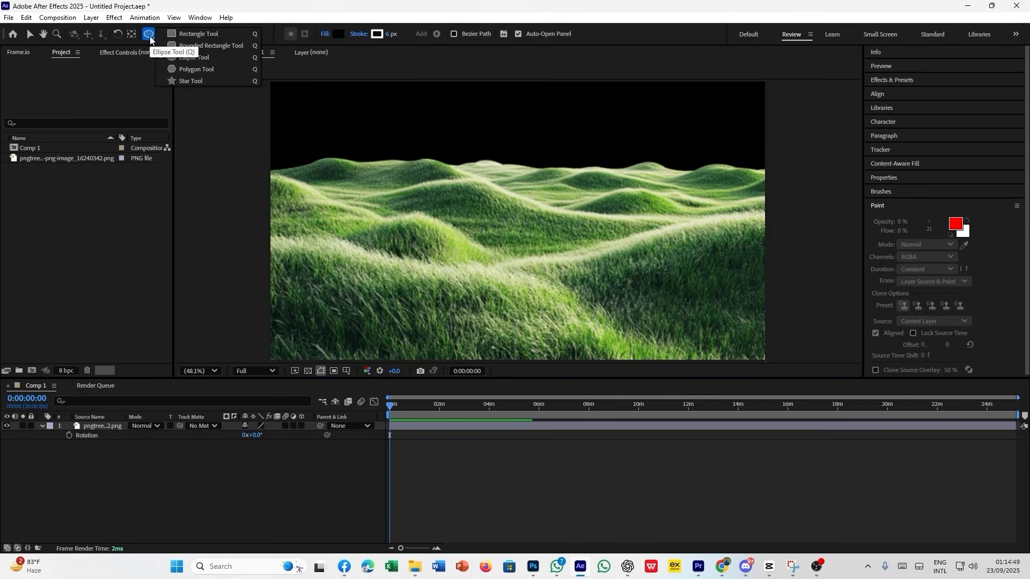
{"action": "left_click", "coordinate": [192, 70]}
{"action": "left_click", "coordinate": [146, 37]}
{"action": "left_click", "coordinate": [119, 239]}
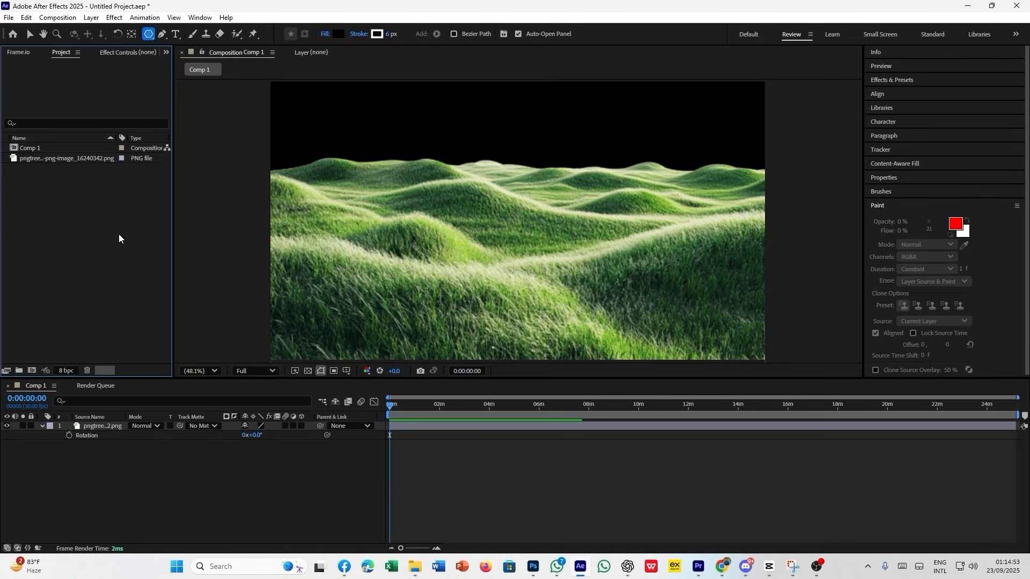
{"action": "left_click", "coordinate": [149, 34]}
{"action": "left_click", "coordinate": [181, 33]}
{"action": "left_click", "coordinate": [149, 496]}
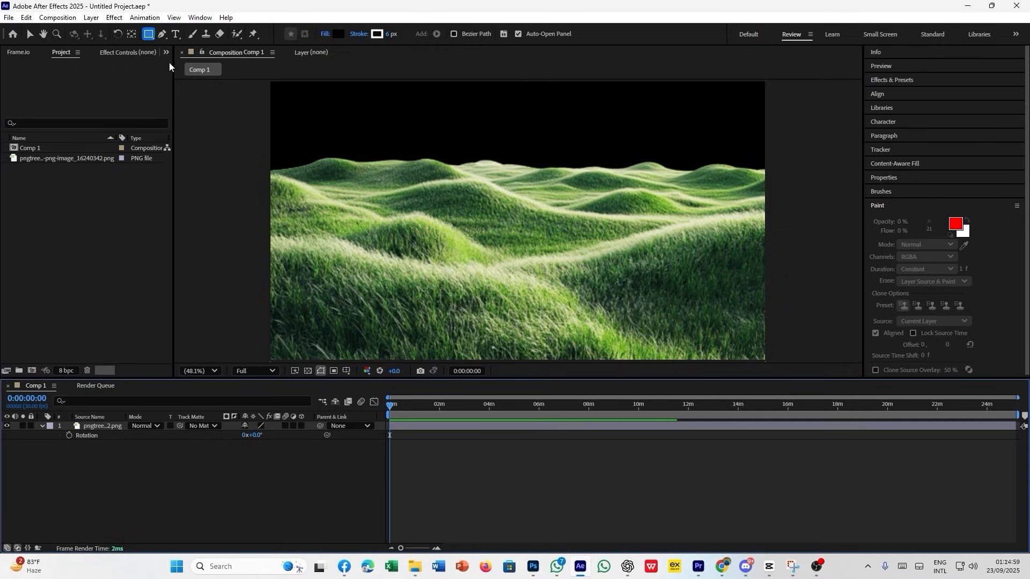
- With the grass image layer deselected, try drawing a wide black rectangle over the middle of the hills and undo it
{"action": "left_click", "coordinate": [154, 119]}
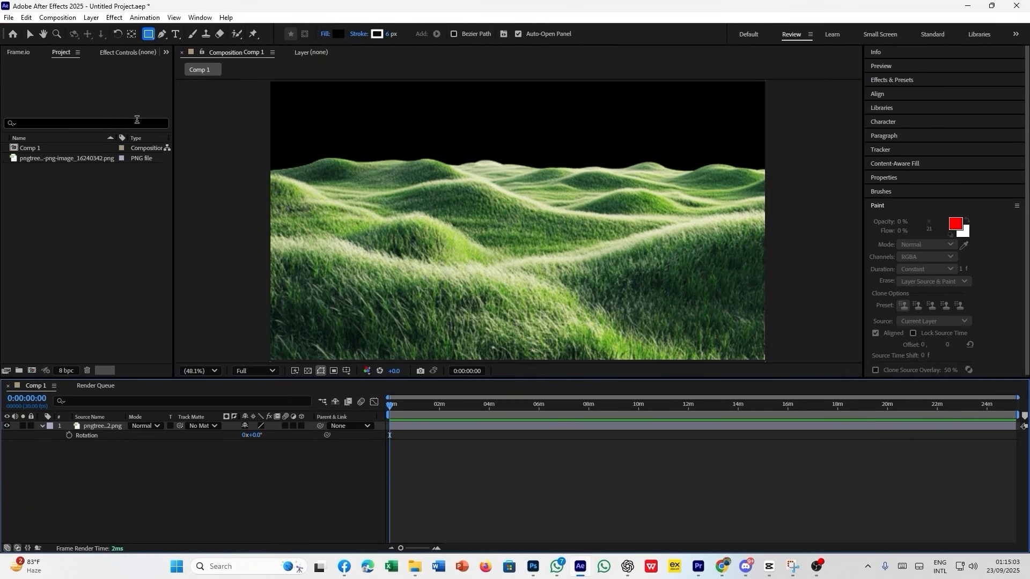
{"action": "left_click", "coordinate": [124, 429]}
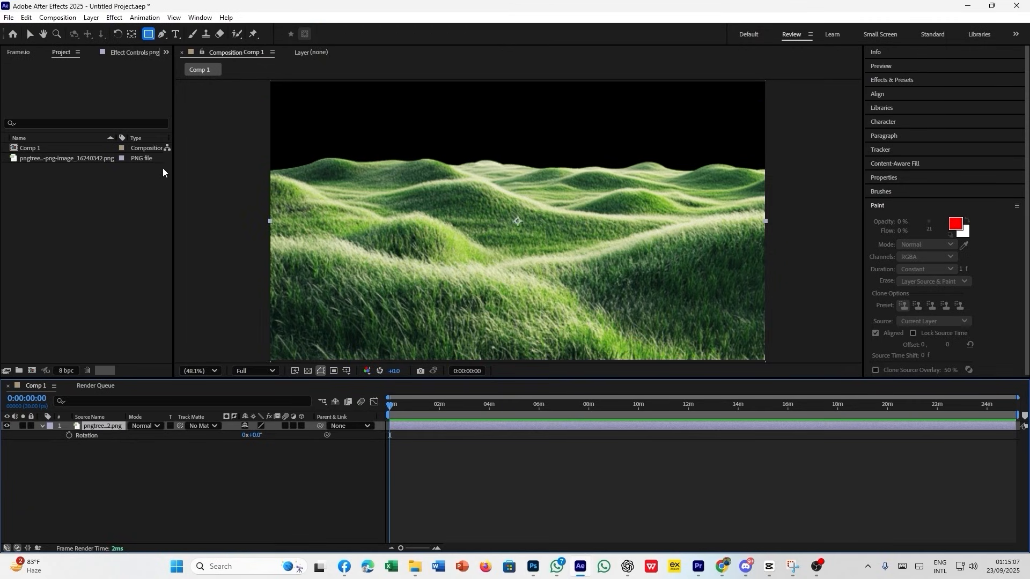
{"action": "left_click", "coordinate": [73, 483]}
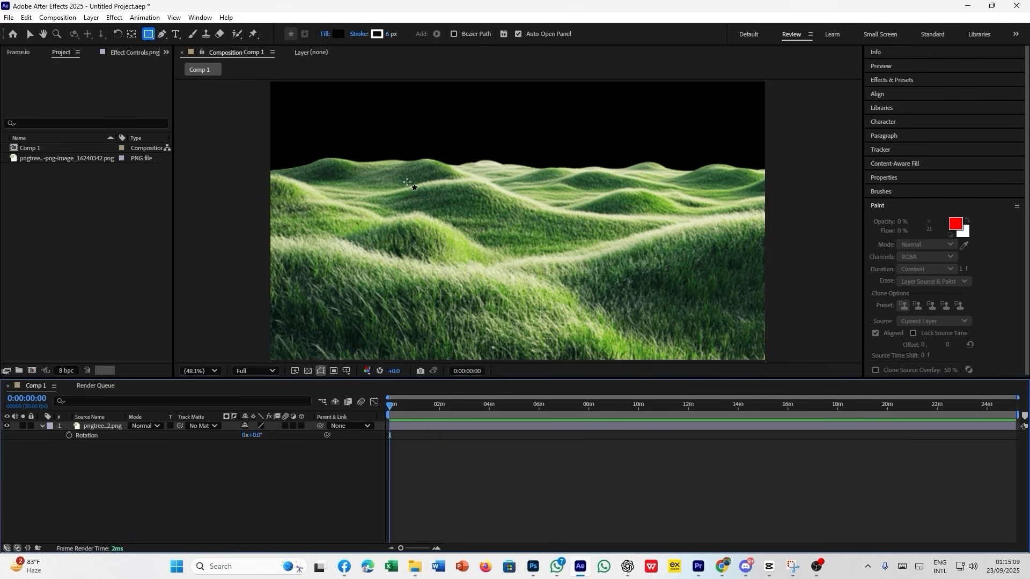
{"action": "mouse_move", "coordinate": [408, 182]}
{"action": "left_mouse_down"}
{"action": "mouse_move", "coordinate": [617, 242]}
{"action": "mouse_move", "coordinate": [621, 257]}
{"action": "left_mouse_up"}
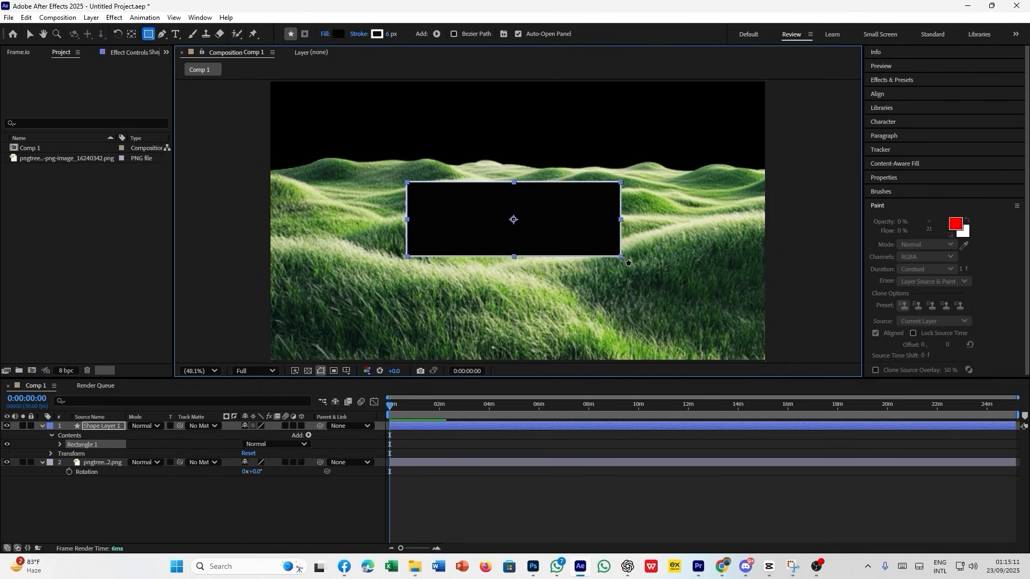
{"action": "key", "text": "ctrl+z"}
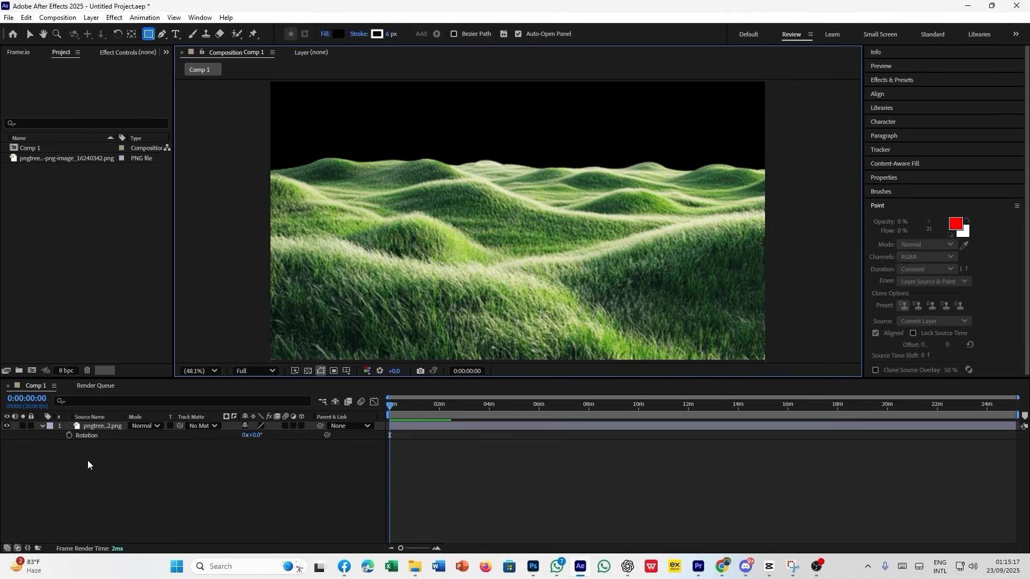
- Select the grass image layer, try drawing a wide rectangular mask over its middle, and undo the mask
{"action": "left_click", "coordinate": [72, 461]}
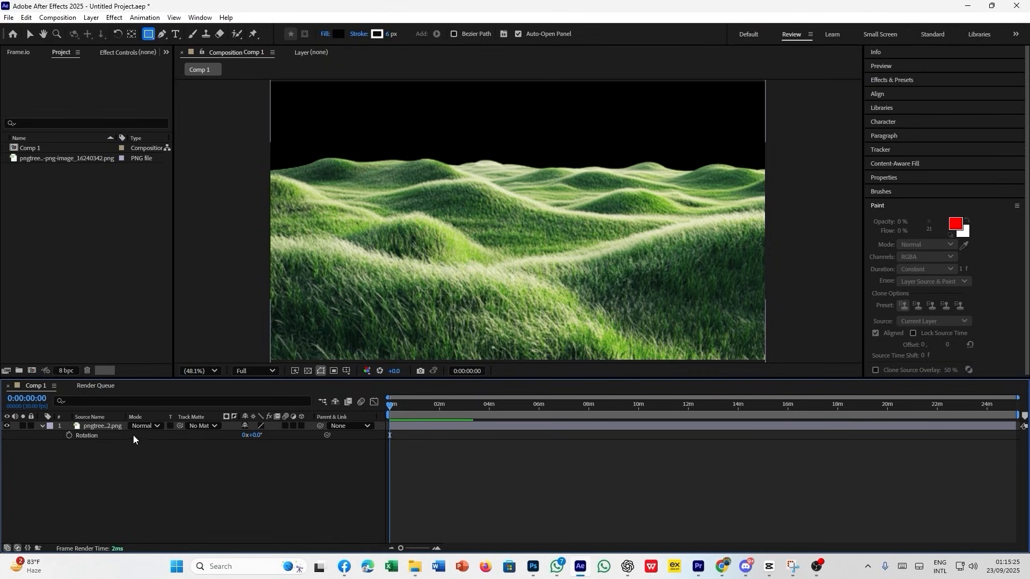
{"action": "left_click", "coordinate": [111, 427]}
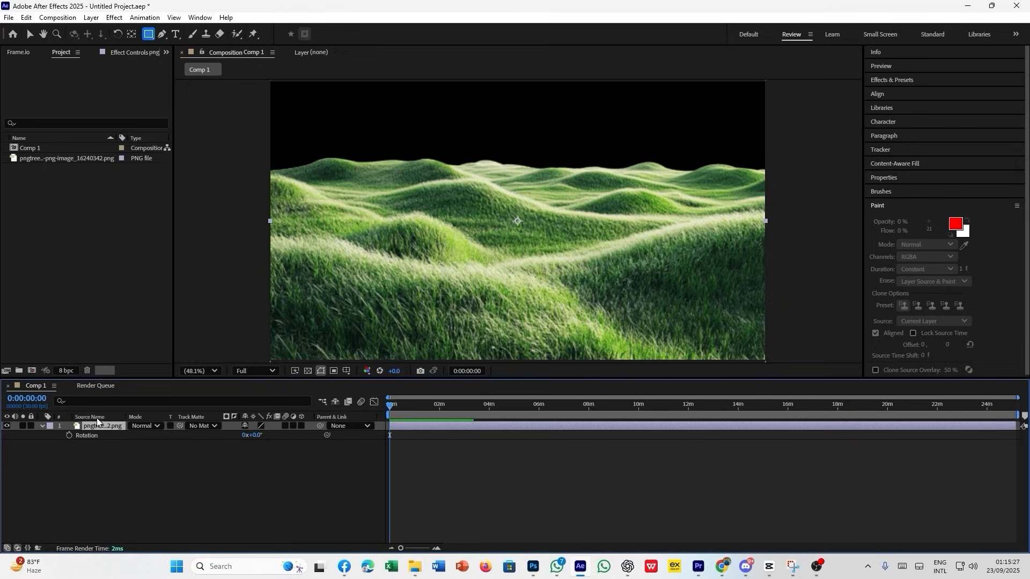
{"action": "mouse_move", "coordinate": [393, 177]}
{"action": "left_mouse_down"}
{"action": "mouse_move", "coordinate": [566, 232]}
{"action": "mouse_move", "coordinate": [676, 298]}
{"action": "mouse_move", "coordinate": [608, 303]}
{"action": "mouse_move", "coordinate": [415, 286]}
{"action": "mouse_move", "coordinate": [747, 262]}
{"action": "mouse_move", "coordinate": [486, 215]}
{"action": "left_mouse_up"}
{"action": "left_click_drag", "start_coordinate": [537, 170], "coordinate": [734, 216]}
{"action": "left_click_drag", "start_coordinate": [737, 273], "coordinate": [731, 305]}
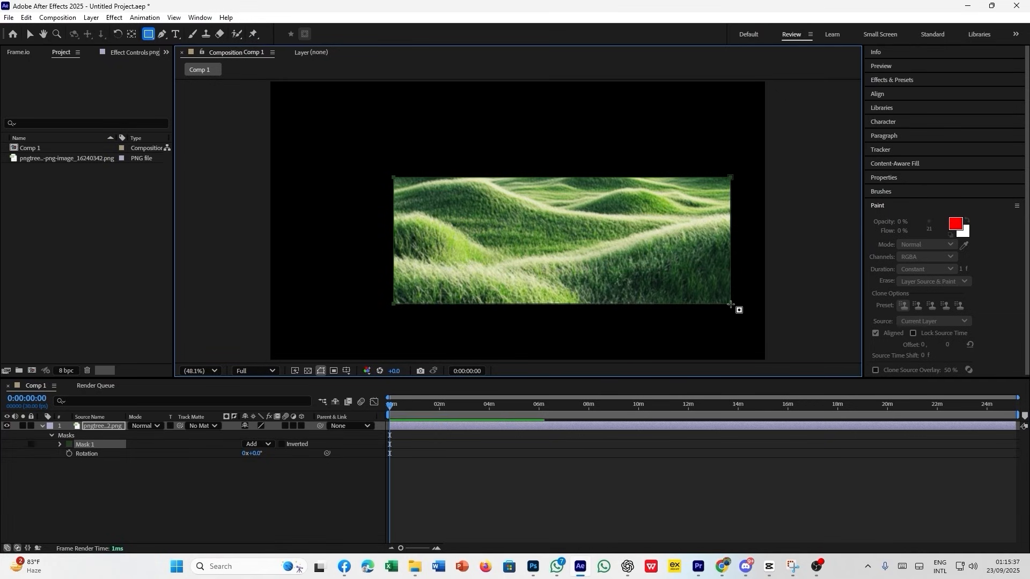
{"action": "key", "text": "ctrl+z"}
{"action": "left_click", "coordinate": [88, 472]}
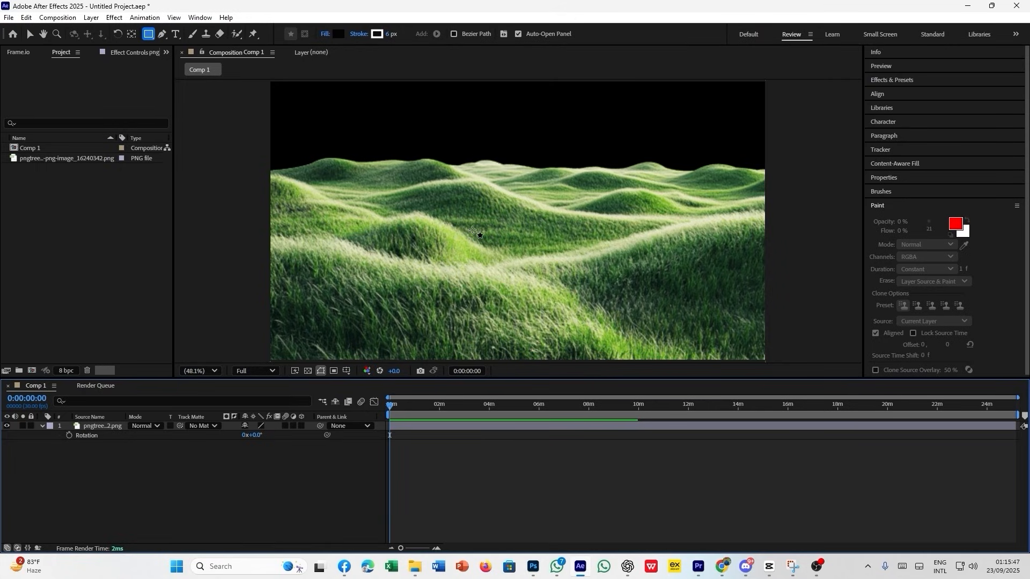
- With no layer selected, try drawing a wide rectangle as a new shape layer over the grass and undo it
{"action": "mouse_move", "coordinate": [397, 187]}
{"action": "left_mouse_down"}
{"action": "mouse_move", "coordinate": [442, 219]}
{"action": "mouse_move", "coordinate": [653, 281]}
{"action": "left_mouse_up"}
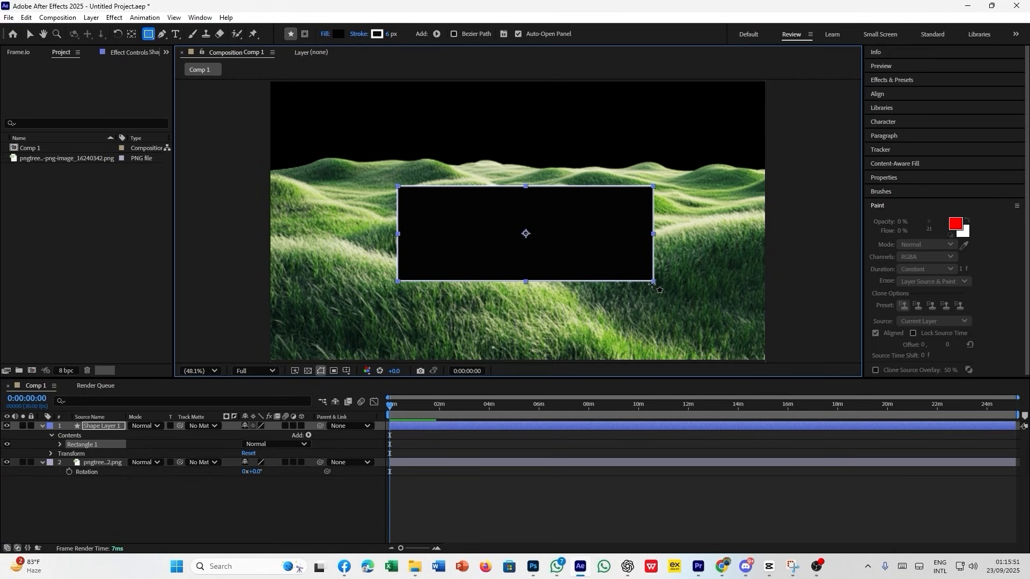
{"action": "key", "text": "ctrl+z"}
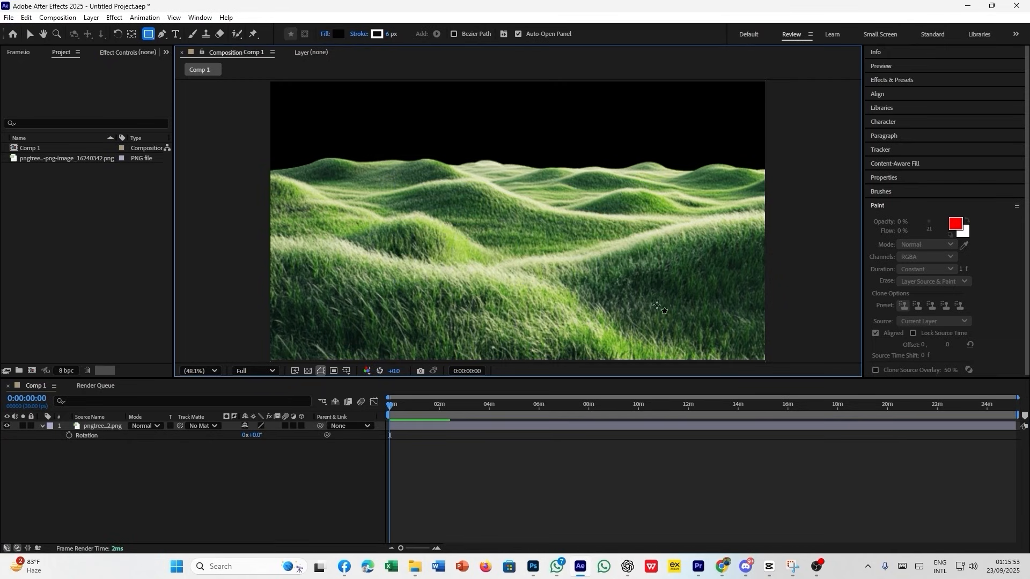
{"action": "left_click", "coordinate": [237, 487]}
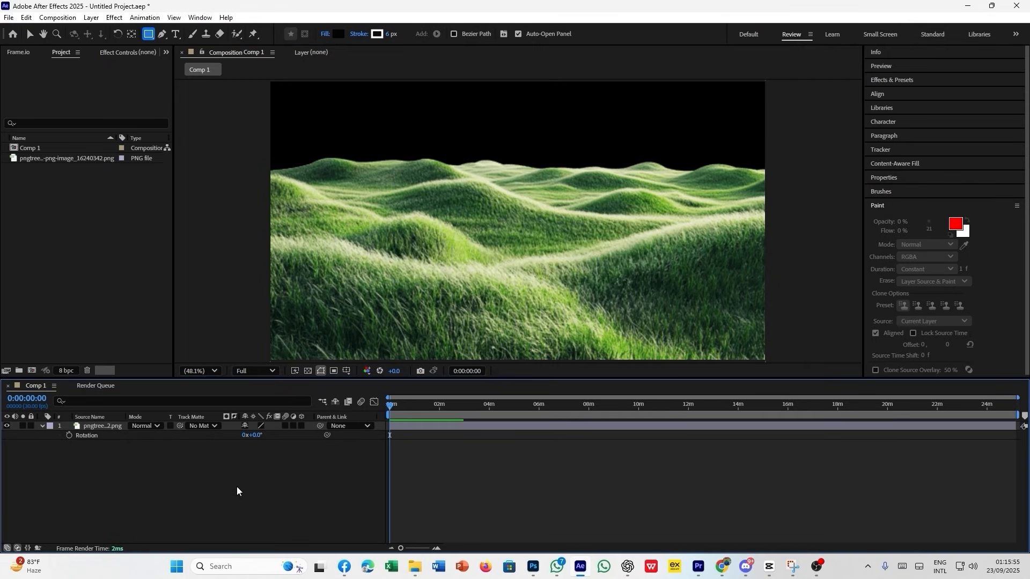
- Zoom in on the Comp 1 timeline until the time ruler is marked in one-second intervals
{"action": "left_click", "coordinate": [437, 548]}
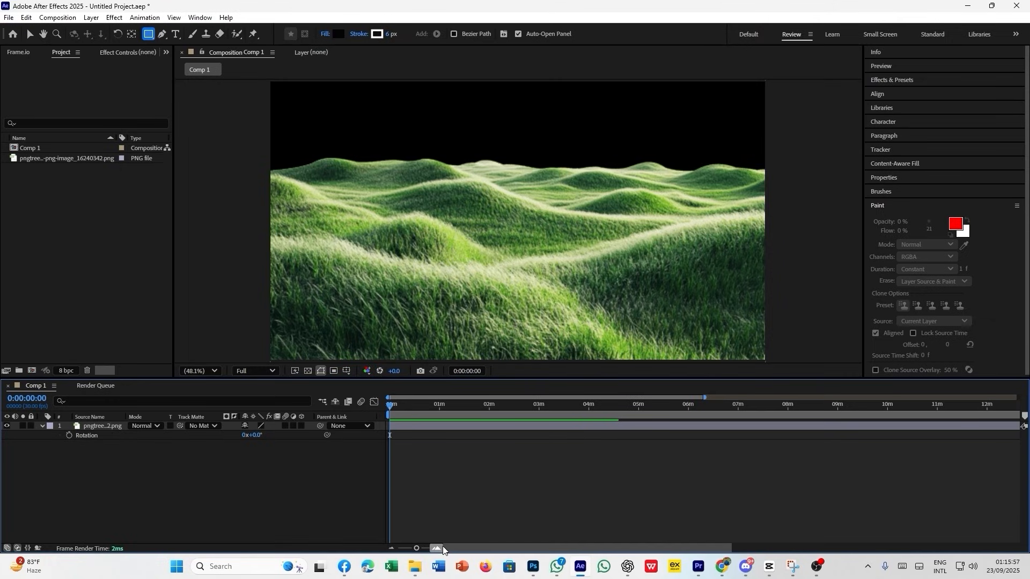
{"action": "left_click", "coordinate": [436, 548]}
{"action": "left_click", "coordinate": [439, 566]}
{"action": "left_click", "coordinate": [436, 549]}
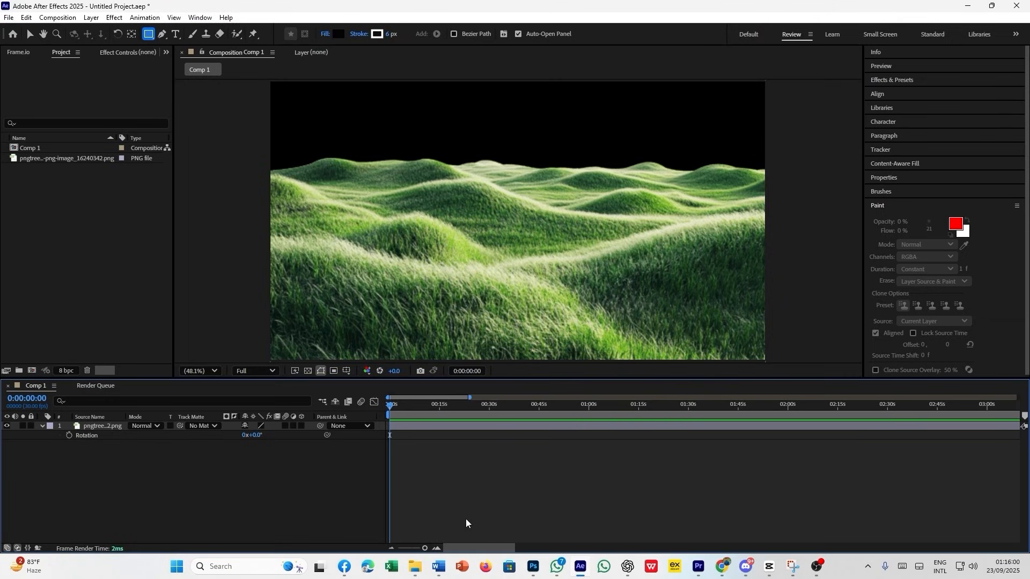
{"action": "left_click", "coordinate": [436, 549]}
{"action": "left_click", "coordinate": [437, 549]}
{"action": "left_click", "coordinate": [437, 548]}
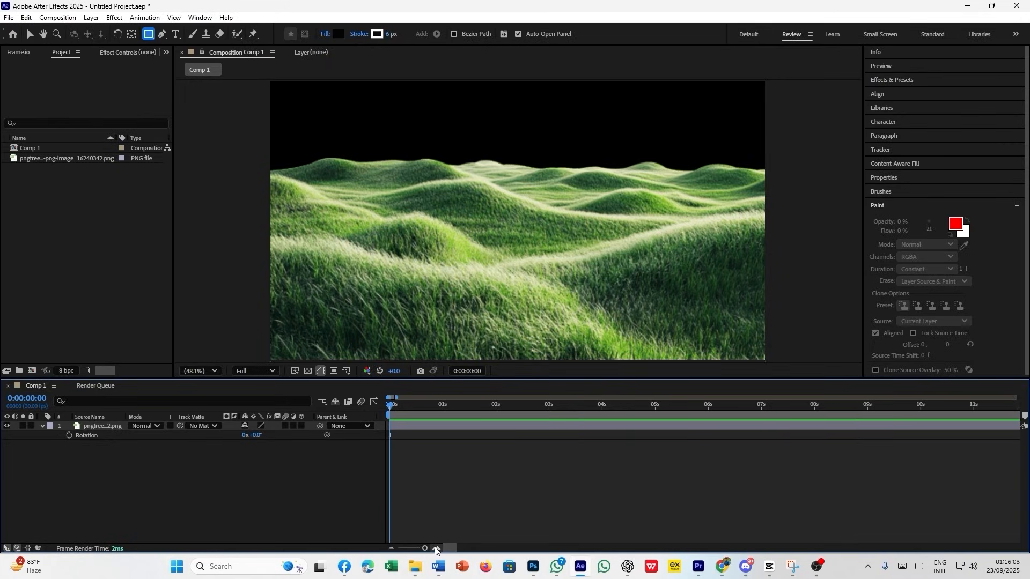
{"action": "left_click", "coordinate": [162, 34]}
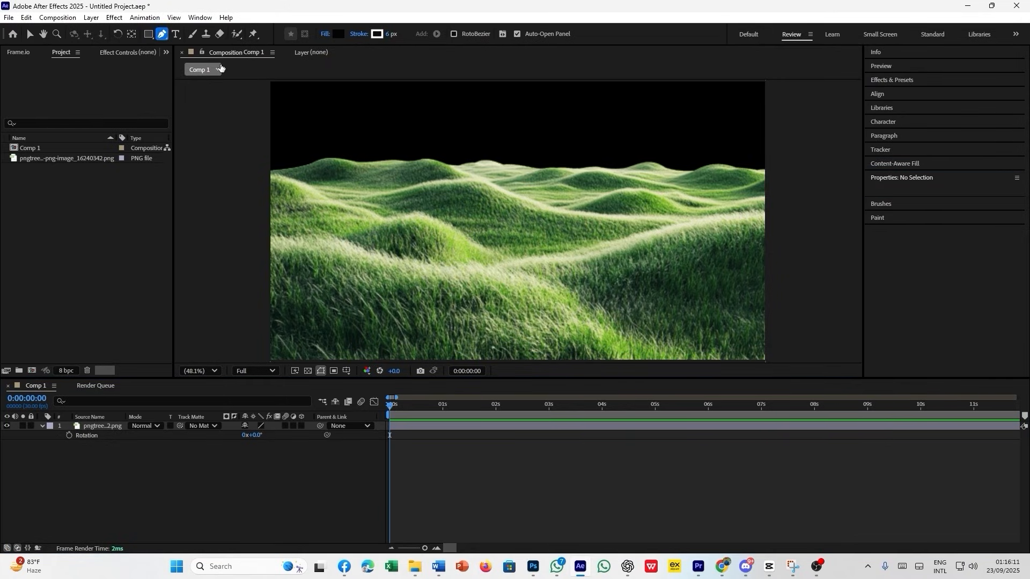
{"action": "left_click", "coordinate": [148, 35]}
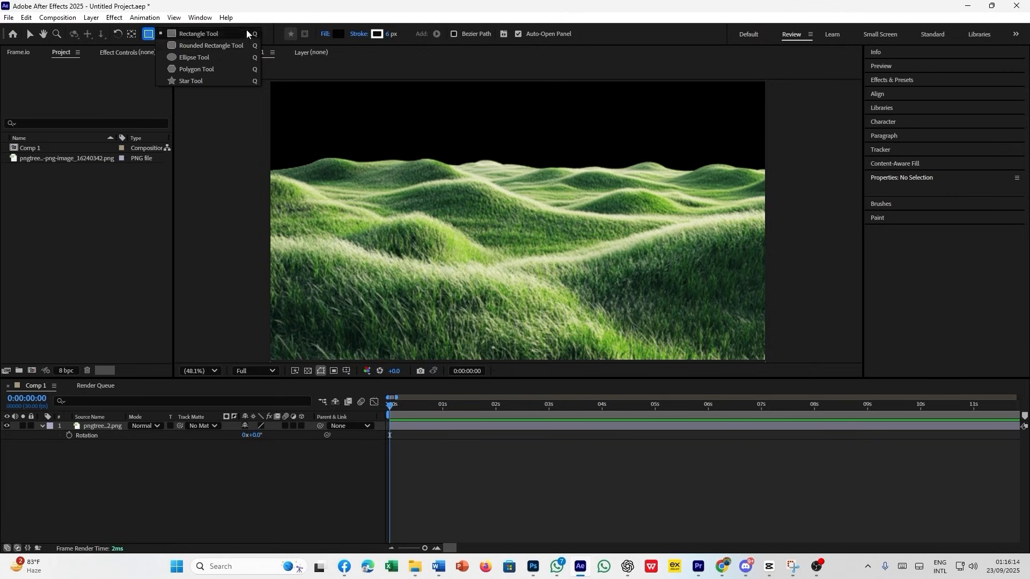
{"action": "left_click", "coordinate": [124, 208]}
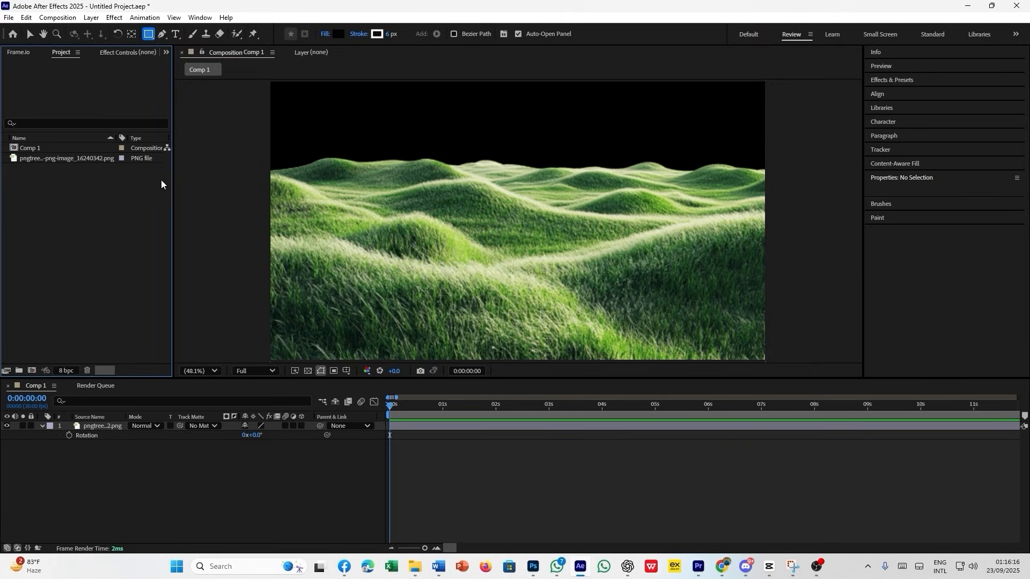
{"action": "left_click", "coordinate": [162, 35]}
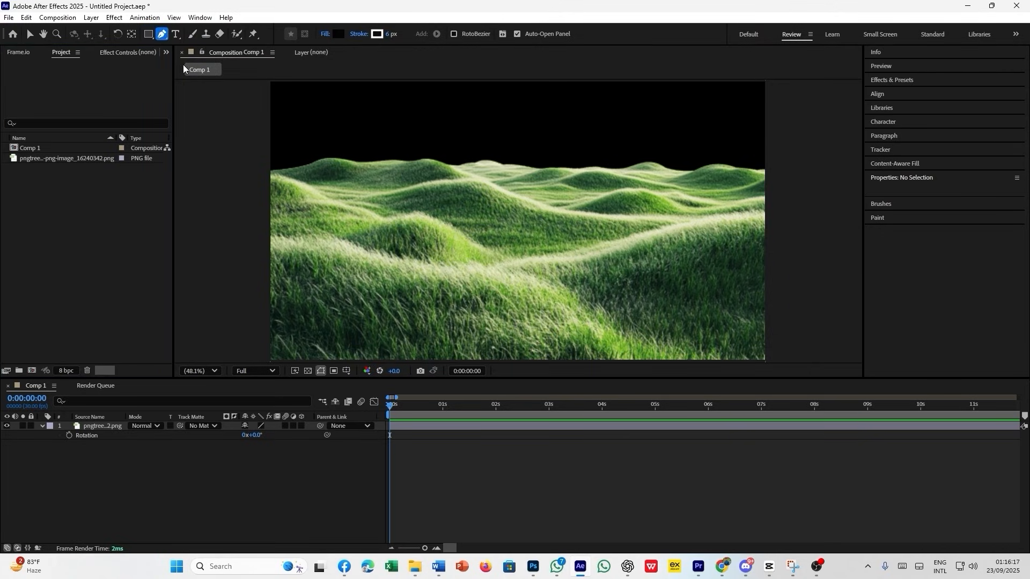
{"action": "left_click", "coordinate": [148, 34]}
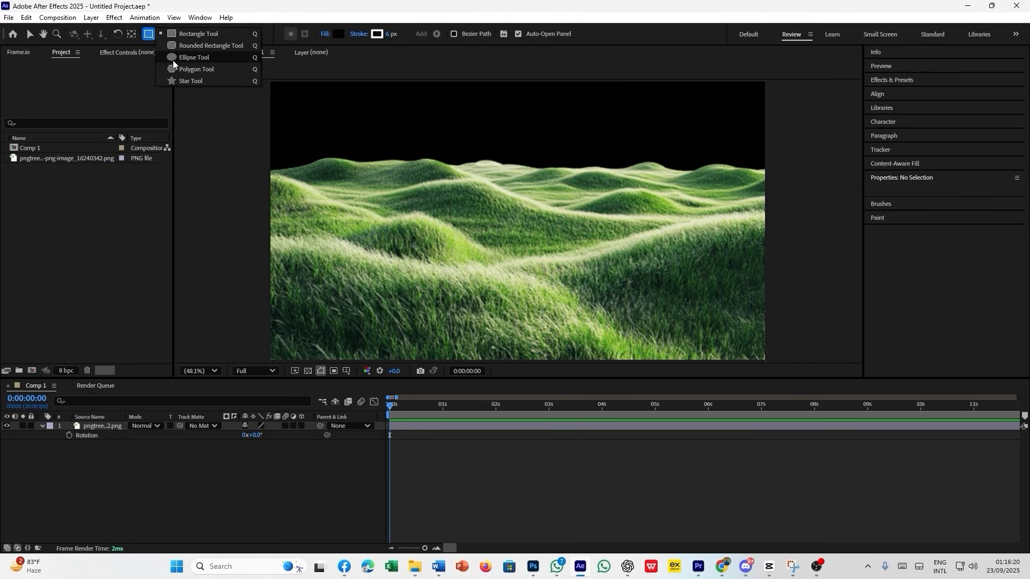
{"action": "left_click", "coordinate": [153, 100]}
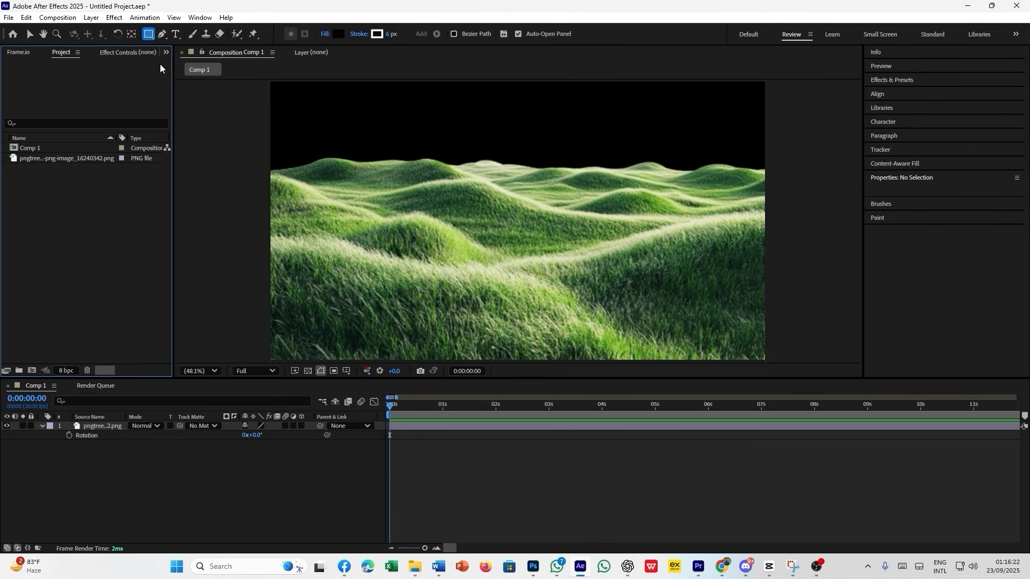
- Draw a closed five-cornered, arrow-like black shape with straight sides over the hills using the Pen tool
{"action": "left_click", "coordinate": [162, 35]}
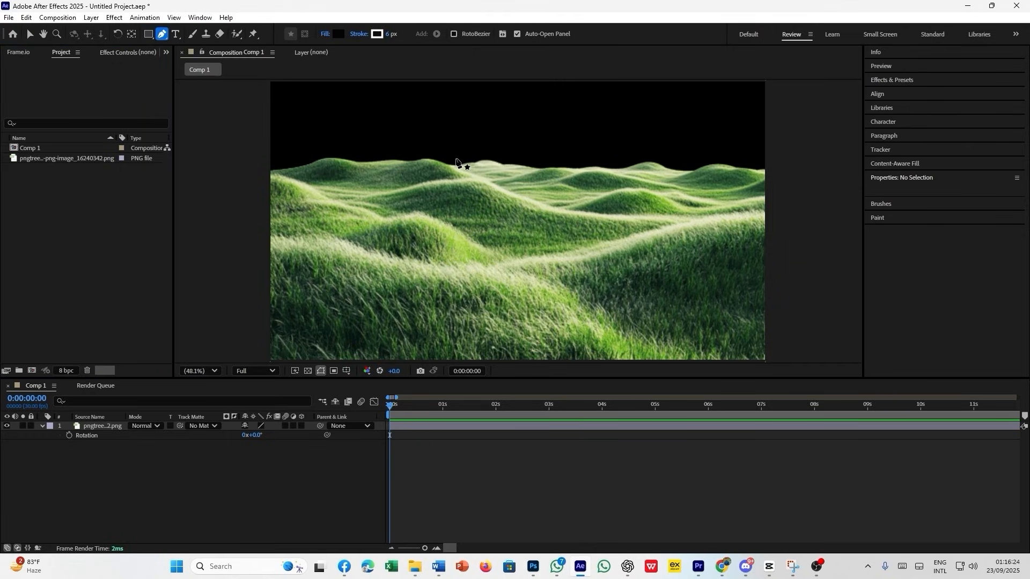
{"action": "left_click", "coordinate": [476, 153]}
{"action": "left_click", "coordinate": [569, 214]}
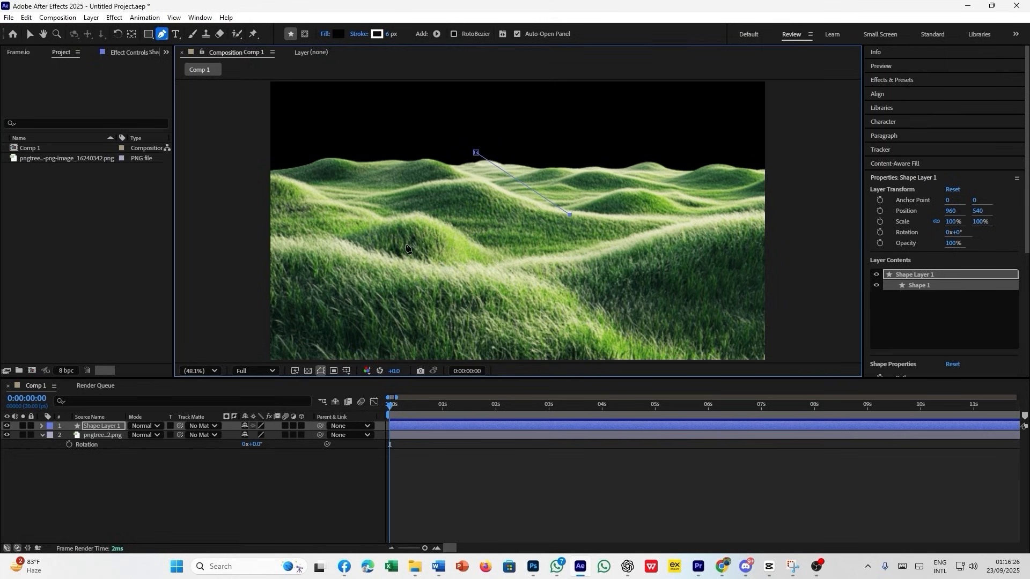
{"action": "left_click", "coordinate": [457, 279]}
{"action": "left_click", "coordinate": [416, 195]}
{"action": "left_click", "coordinate": [493, 207]}
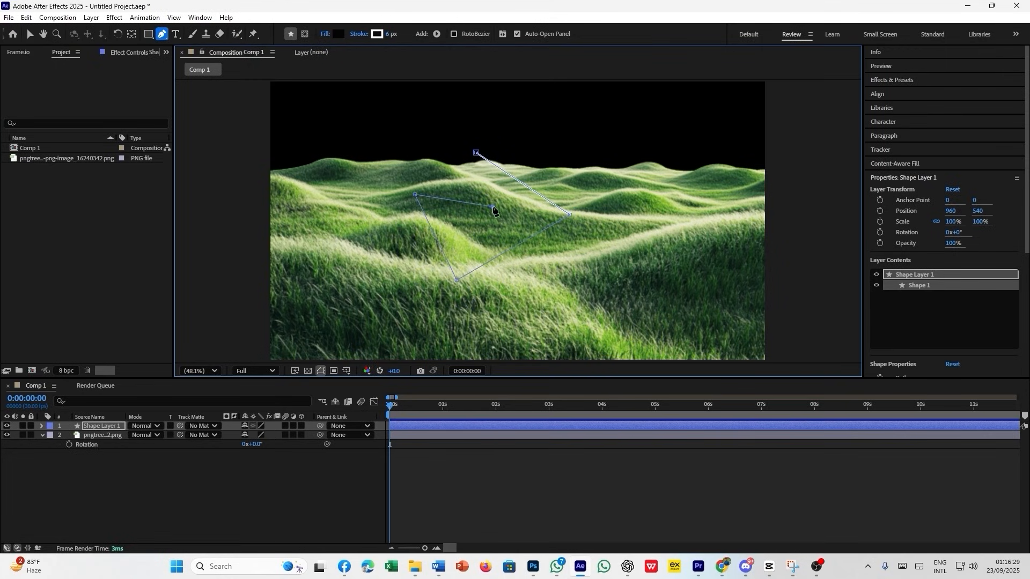
{"action": "left_click", "coordinate": [475, 153]}
{"action": "left_click", "coordinate": [566, 465]}
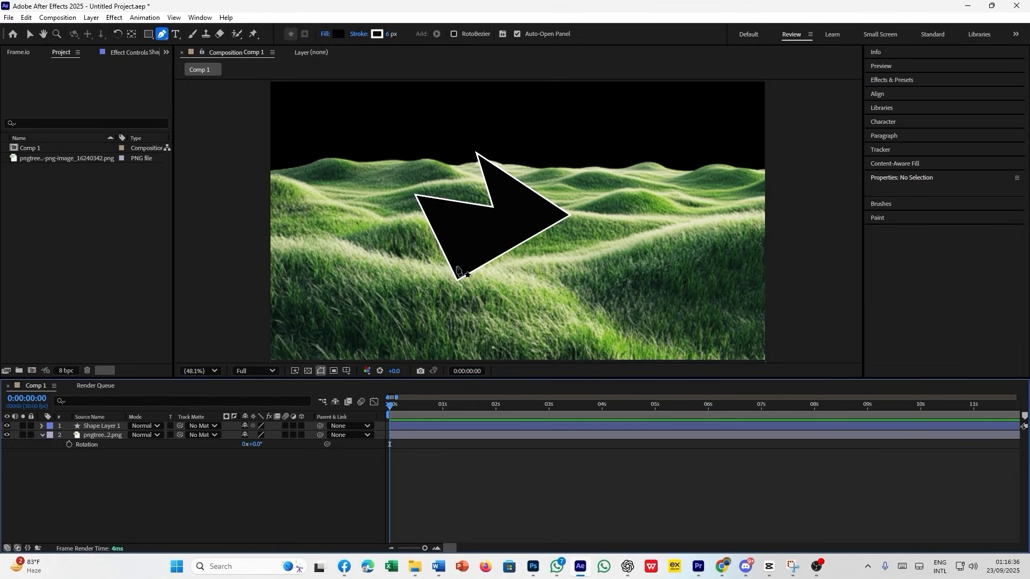
- Undo the Pen tool shape back to its first straight segment
{"action": "key", "text": "ctrl+z"}
{"action": "key", "text": "ctrl+z"}
{"action": "key", "text": "ctrl+z"}
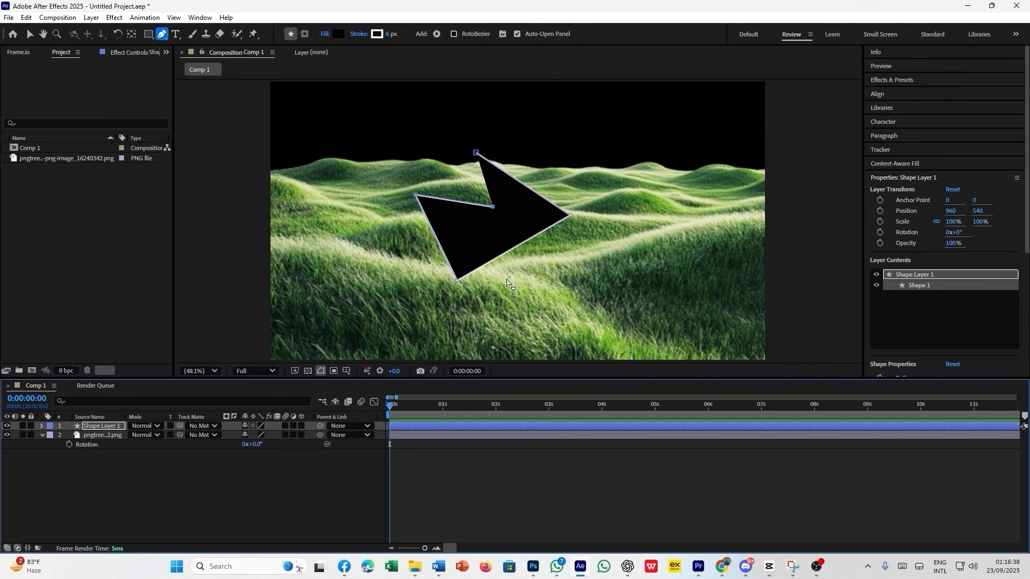
{"action": "key", "text": "ctrl+z"}
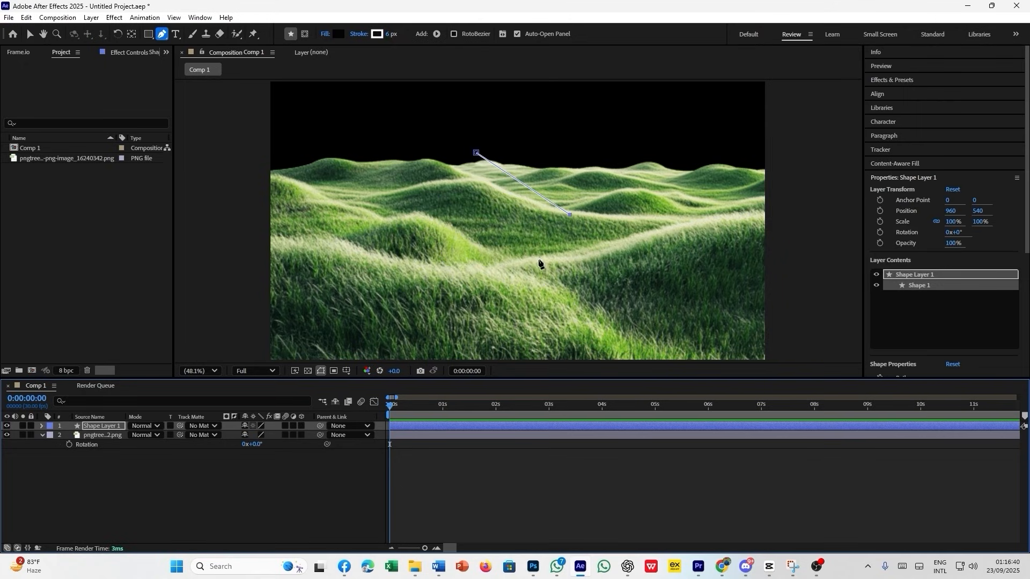
- Extend the path with three more corner points and close it at its starting point with a smooth curve
{"action": "left_click", "coordinate": [470, 224]}
{"action": "left_click", "coordinate": [458, 272]}
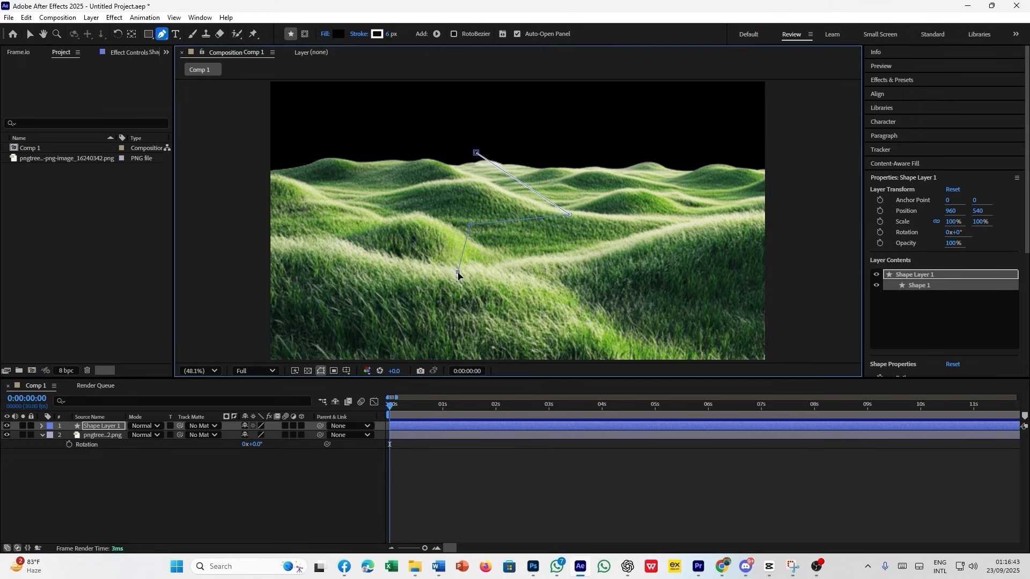
{"action": "left_click", "coordinate": [394, 198]}
{"action": "left_click_drag", "start_coordinate": [476, 153], "coordinate": [576, 143]}
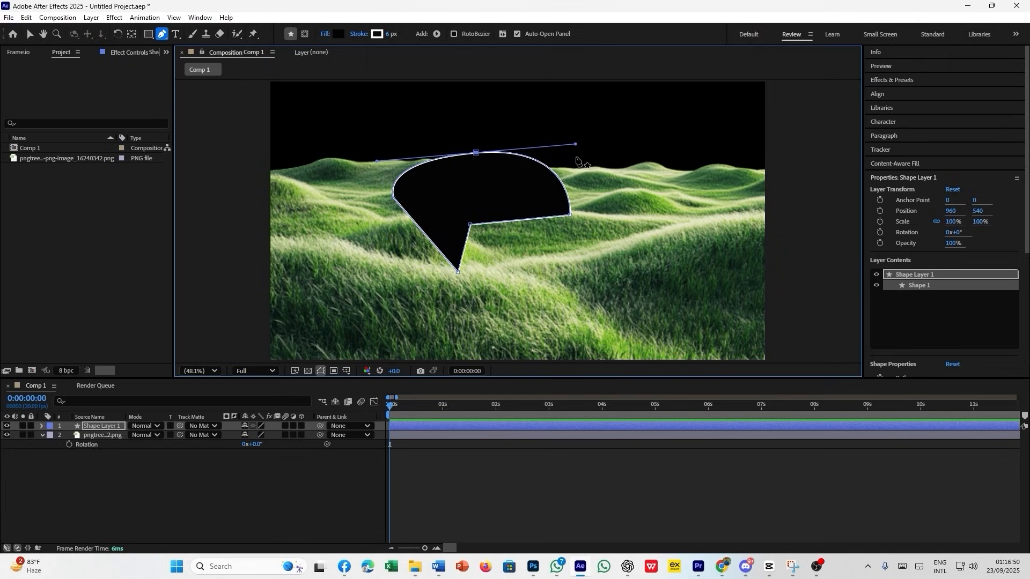
- Undo the curved Pen tool shape back to its single starting point
{"action": "key", "text": "ctrl+z"}
{"action": "key", "text": "ctrl+z"}
{"action": "key", "text": "ctrl+z"}
{"action": "key", "text": "ctrl+z"}
{"action": "key", "text": "ctrl+z"}
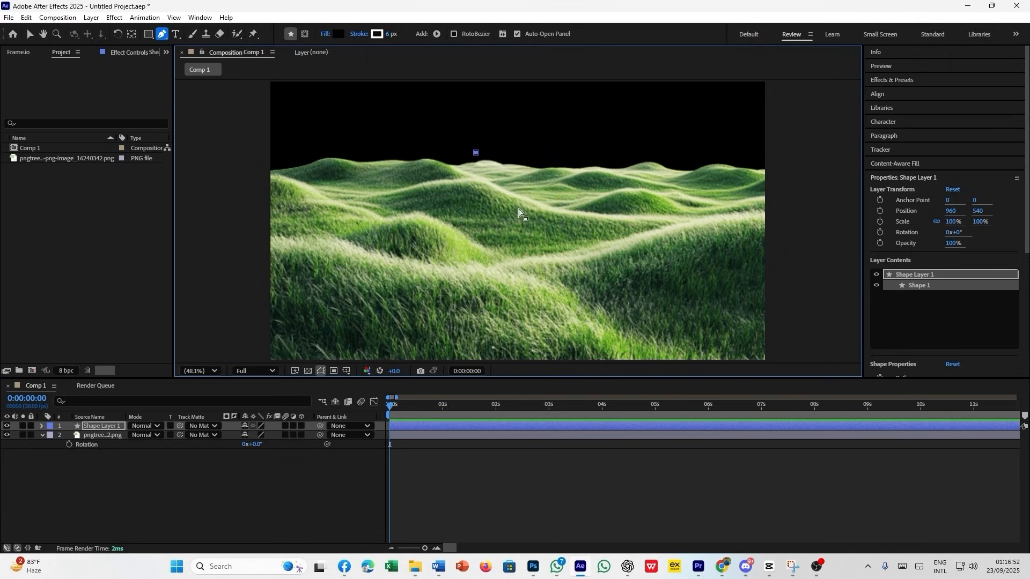
- Remove the leftover path point and draw a closed three-point black shape with a curved vertex over the hills using the Pen tool
{"action": "key", "text": "ctrl+z"}
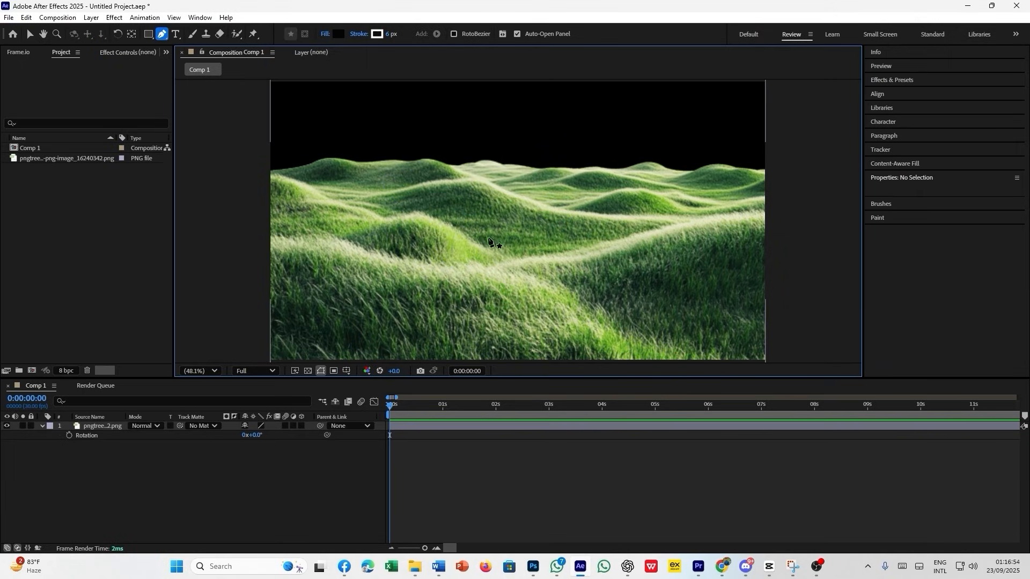
{"action": "left_click", "coordinate": [425, 214]}
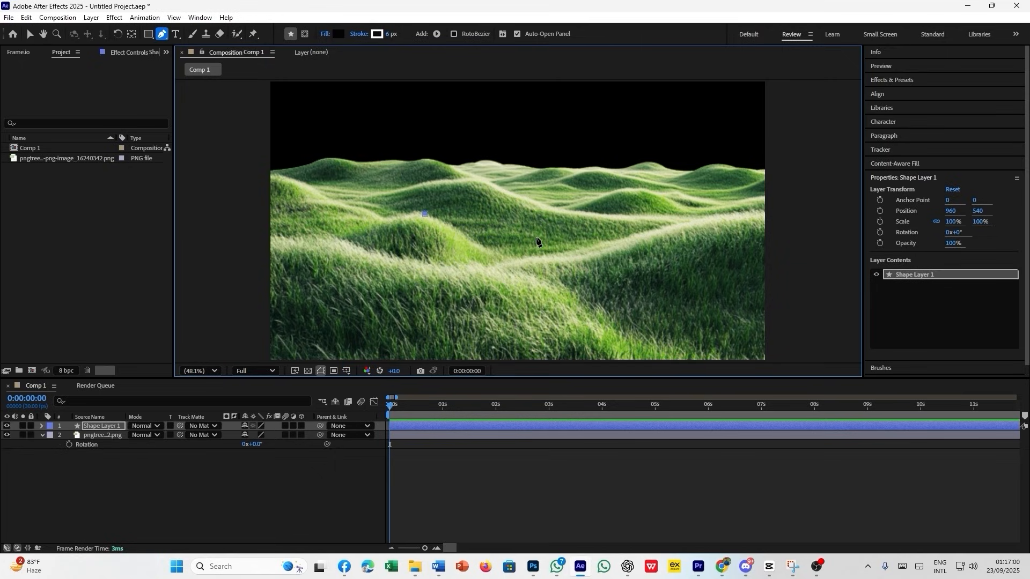
{"action": "left_click_drag", "start_coordinate": [536, 237], "coordinate": [548, 362]}
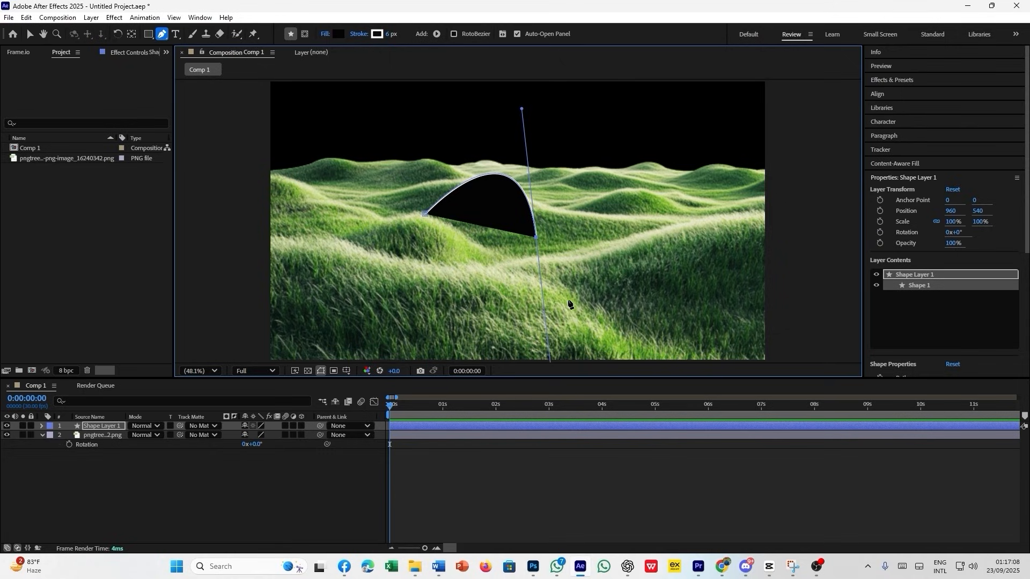
{"action": "left_click", "coordinate": [470, 277]}
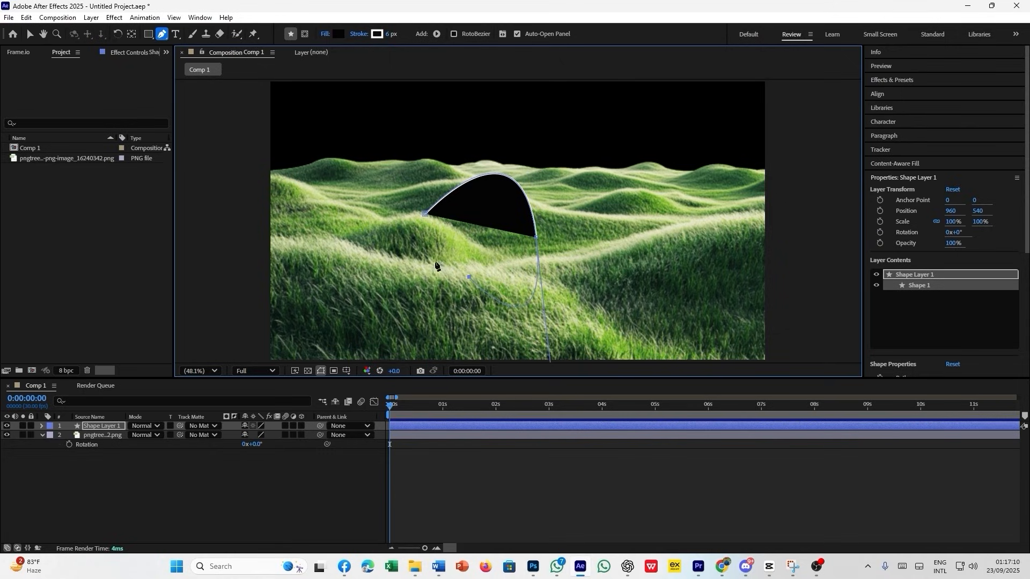
{"action": "left_click", "coordinate": [426, 215]}
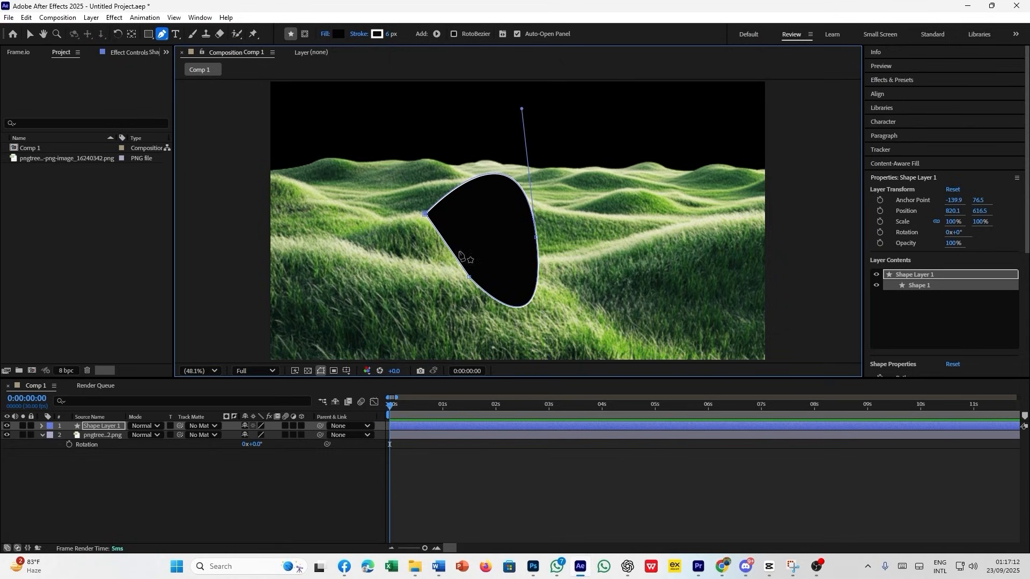
{"action": "left_click", "coordinate": [555, 490]}
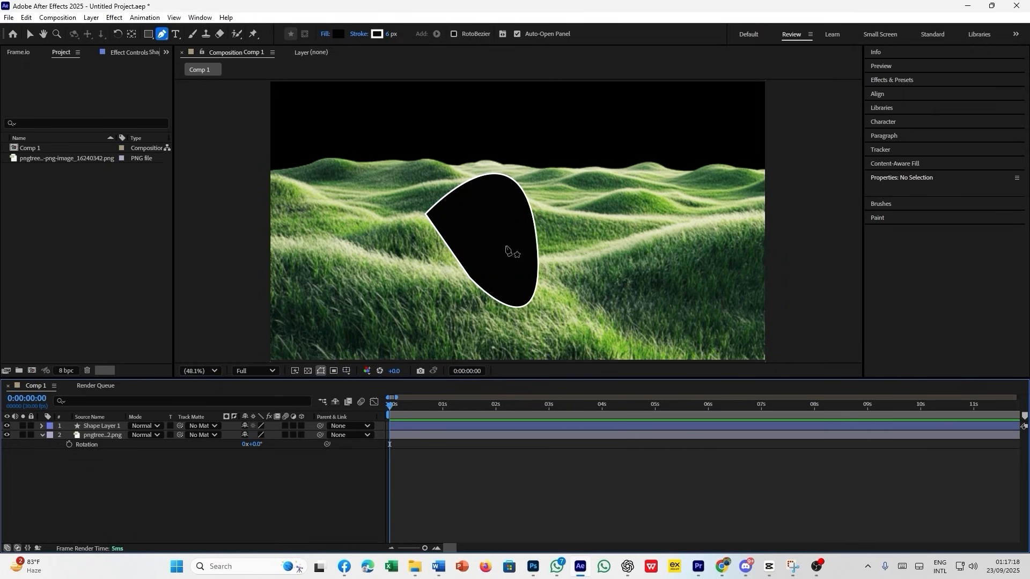
- Undo the curved three-point shape completely, including its shape layer
{"action": "key", "text": "ctrl+z"}
{"action": "key", "text": "ctrl+z"}
{"action": "key", "text": "ctrl+z"}
{"action": "key", "text": "ctrl+z"}
{"action": "key", "text": "ctrl+z"}
{"action": "key", "text": "ctrl+z"}
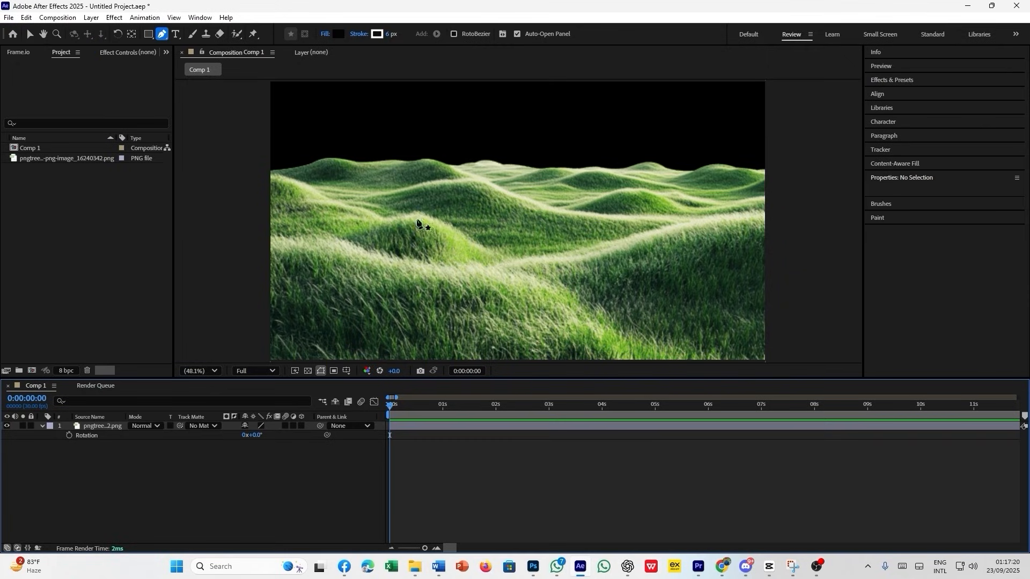
{"action": "left_click", "coordinate": [159, 36]}
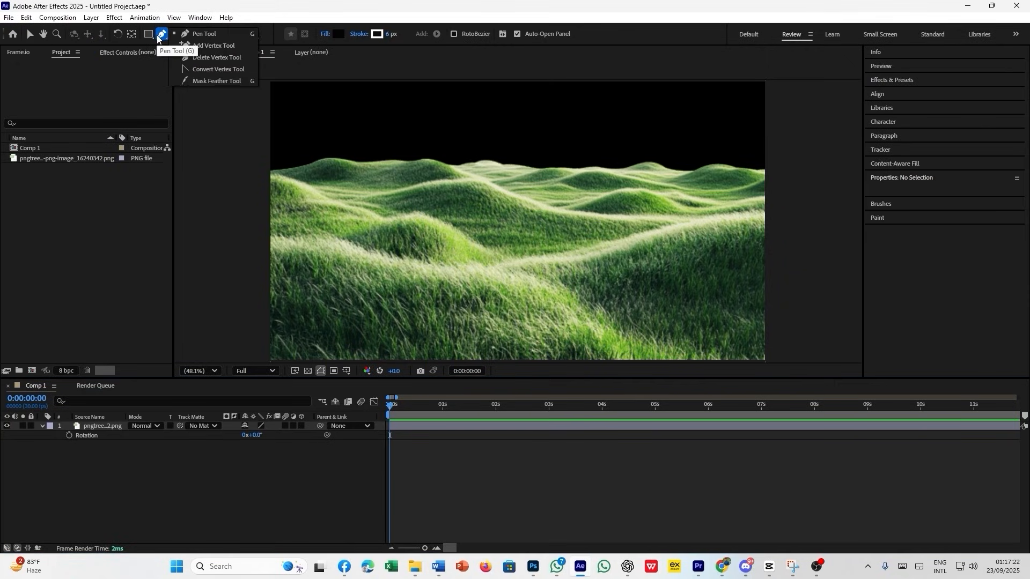
{"action": "left_click", "coordinate": [98, 282]}
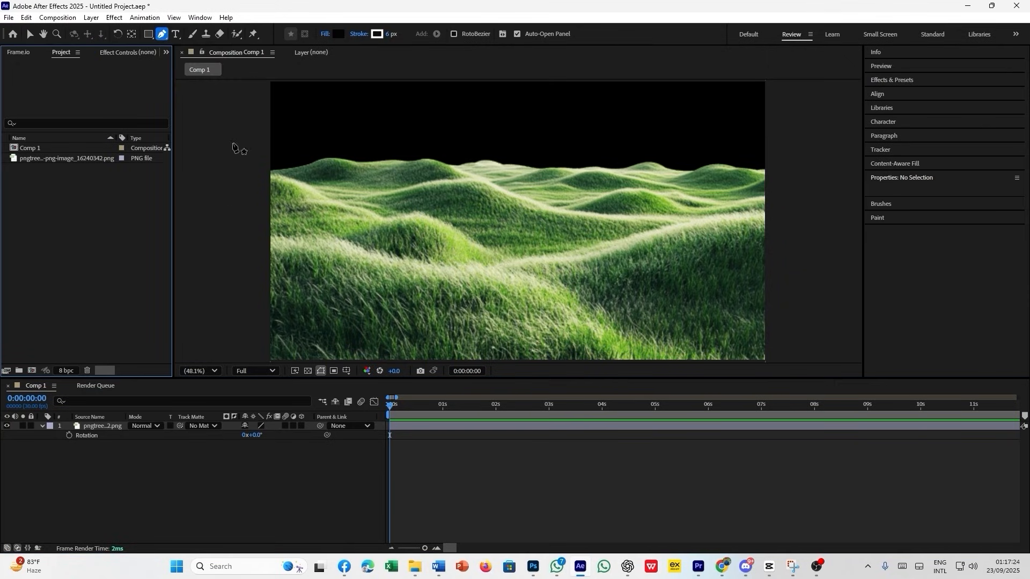
- Draw a closed five-cornered black shape with straight sides and a notch on its right side using the Pen tool, and deselect it
{"action": "left_click", "coordinate": [465, 264]}
{"action": "left_click", "coordinate": [568, 296]}
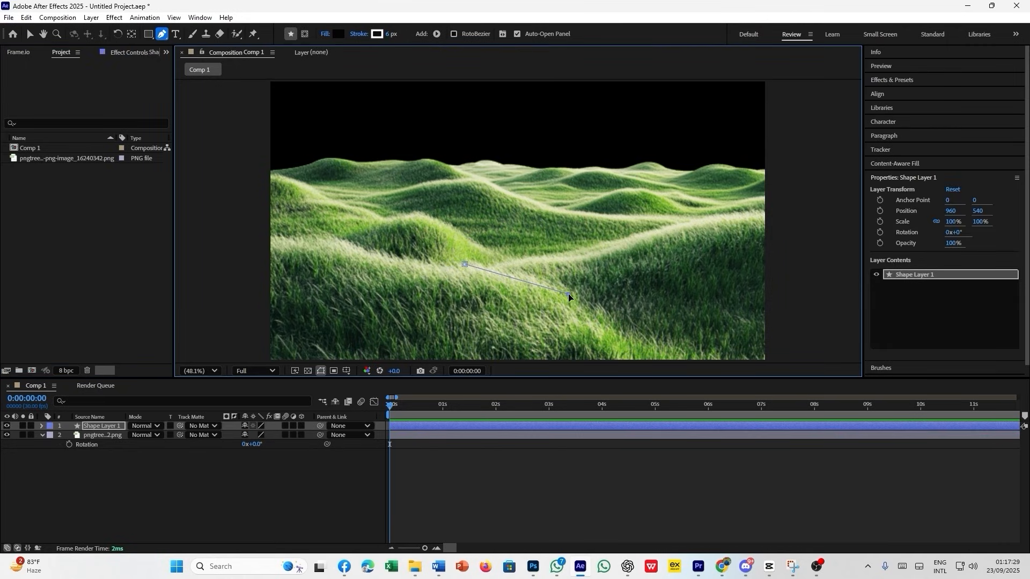
{"action": "left_click", "coordinate": [535, 242]}
{"action": "left_click", "coordinate": [606, 224]}
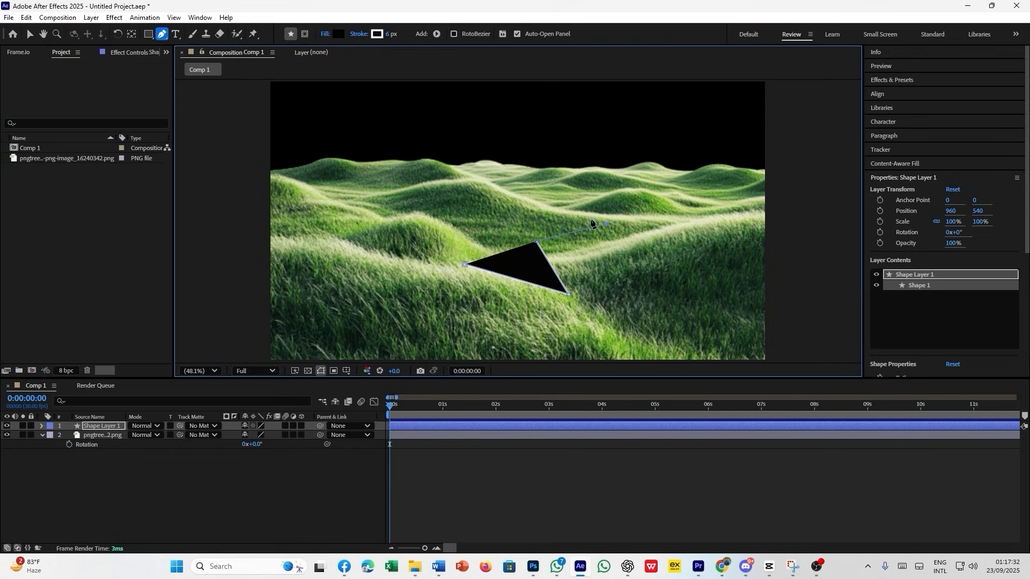
{"action": "left_click", "coordinate": [513, 196]}
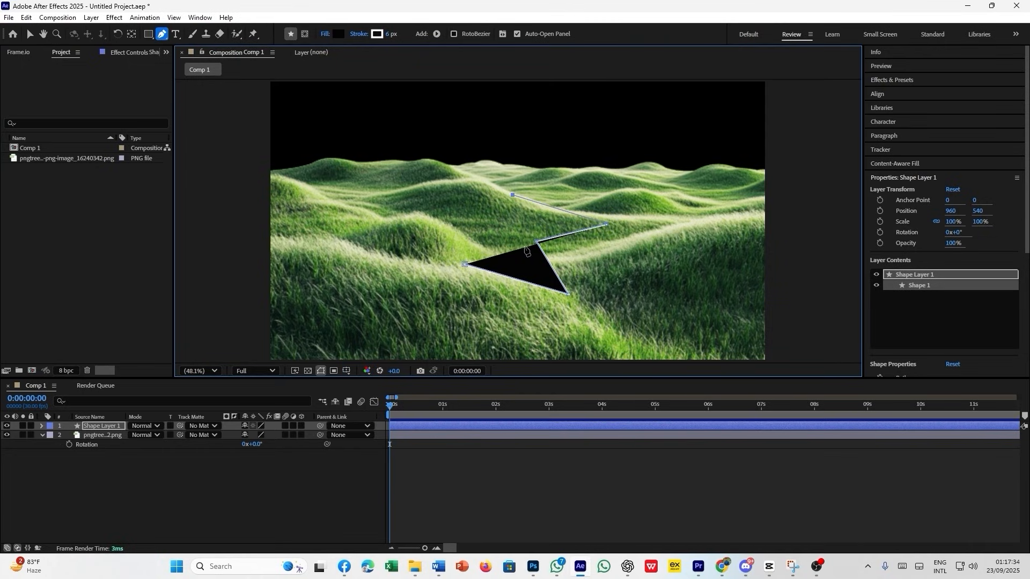
{"action": "left_click", "coordinate": [465, 265]}
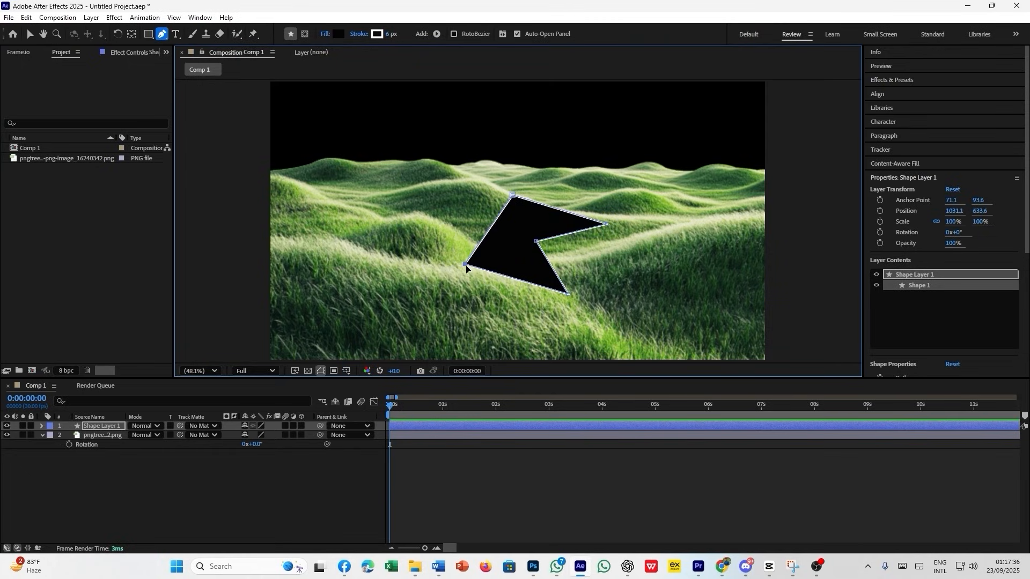
{"action": "left_click", "coordinate": [183, 503]}
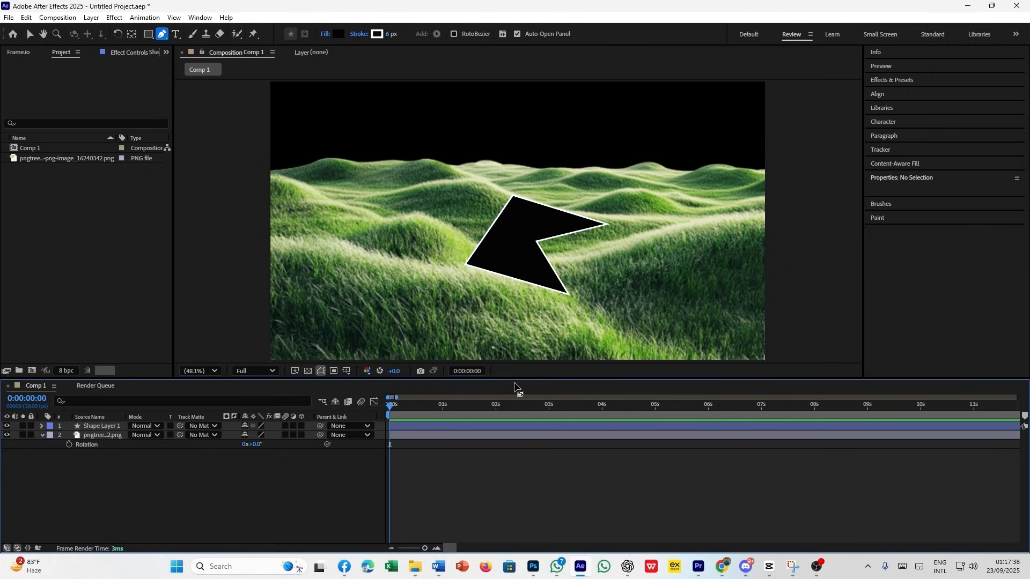
- Add one vertex on the shape's upper edge and one on its bottom edge with the Add Vertex Tool
{"action": "left_click", "coordinate": [160, 38]}
{"action": "left_click", "coordinate": [216, 47]}
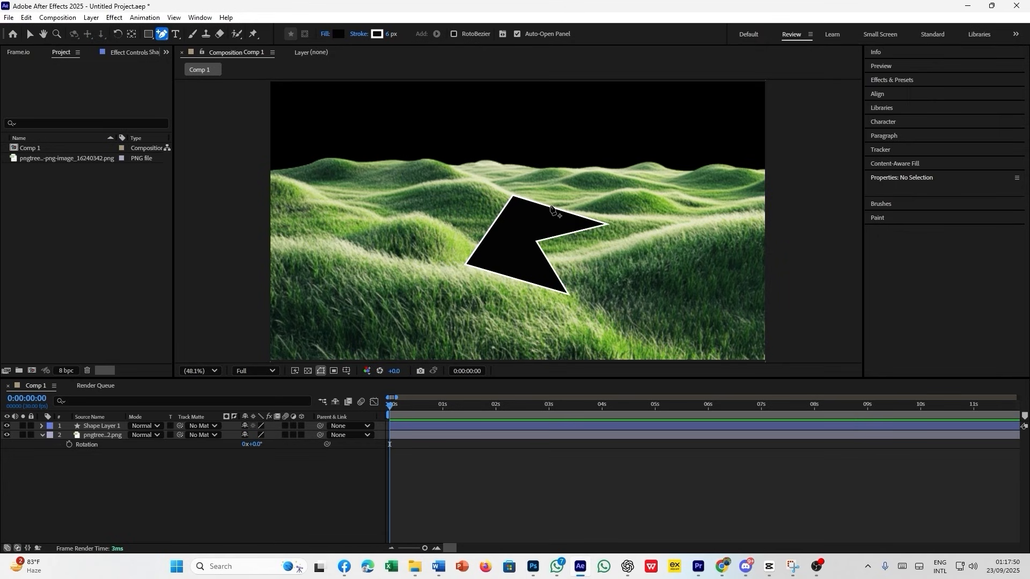
{"action": "left_click", "coordinate": [99, 426]}
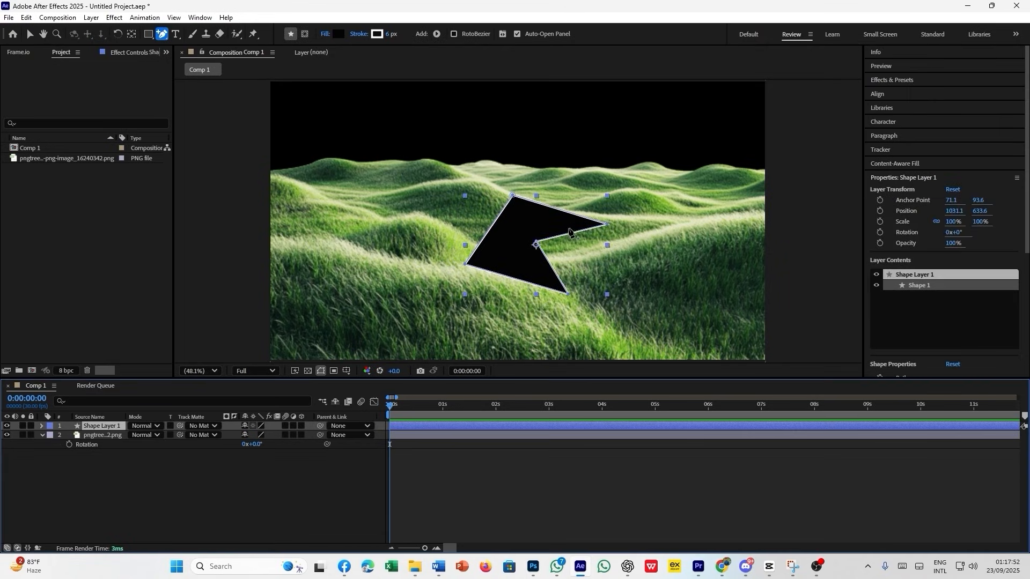
{"action": "left_click", "coordinate": [555, 208]}
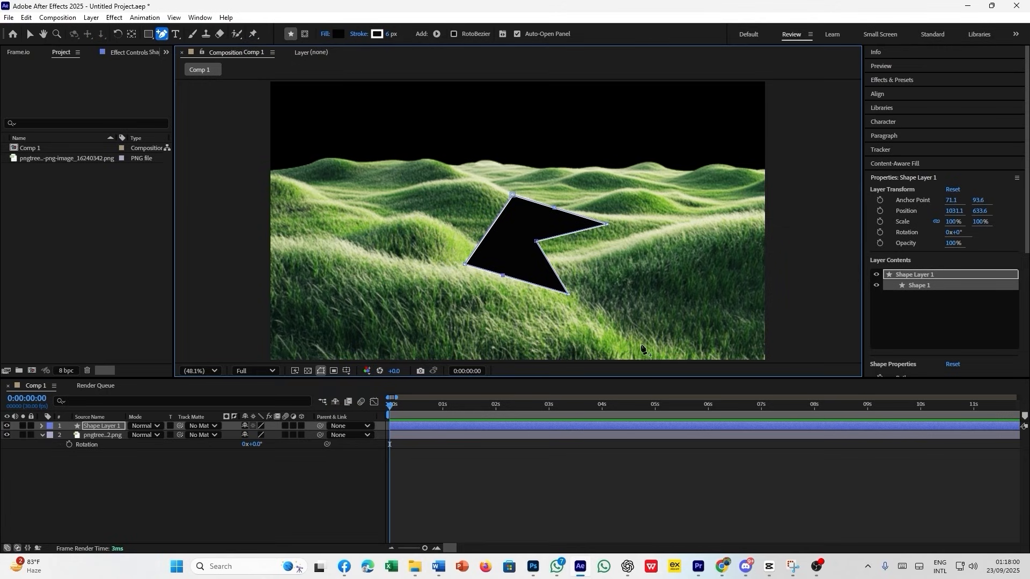
{"action": "left_click", "coordinate": [548, 477]}
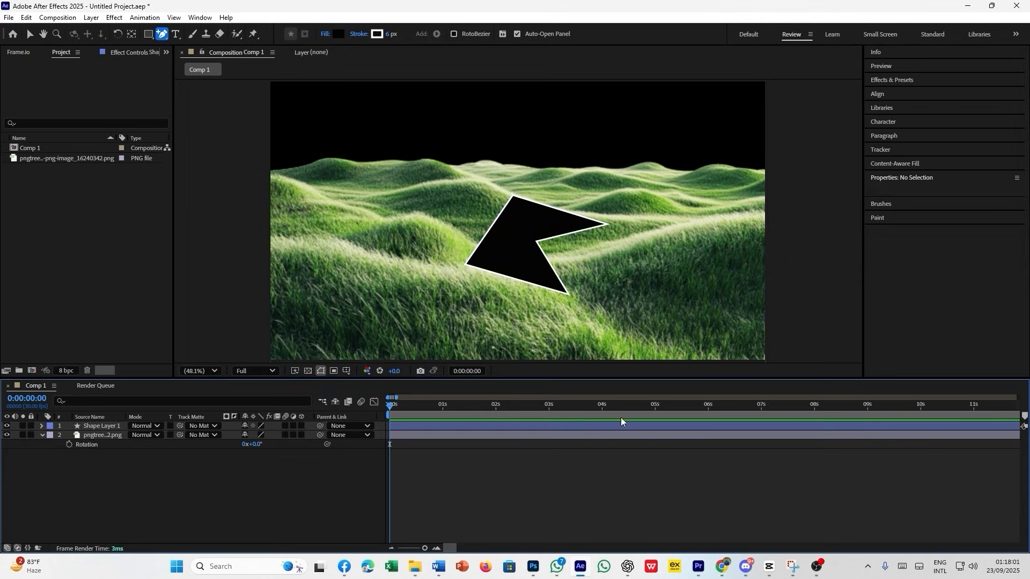
- Move the two added vertices inward with the Pen tool to notch the shape's upper and bottom edges
{"action": "left_click", "coordinate": [98, 429]}
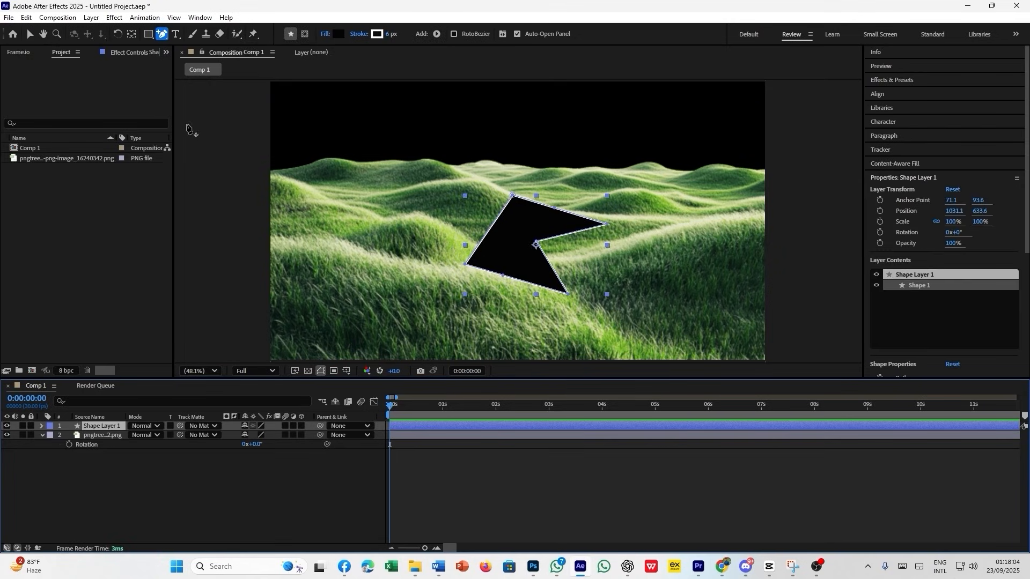
{"action": "left_click", "coordinate": [161, 34]}
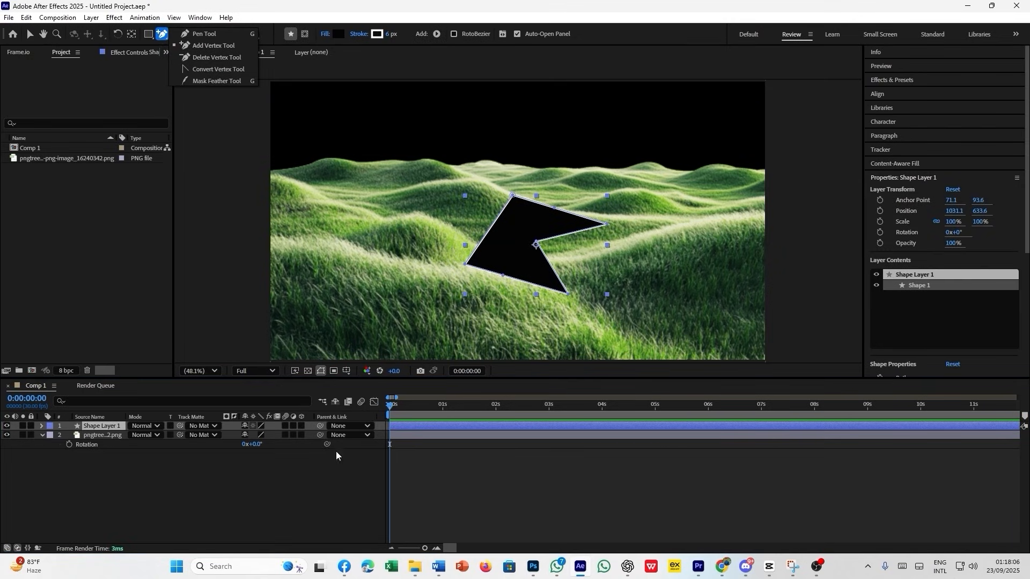
{"action": "left_click", "coordinate": [225, 34]}
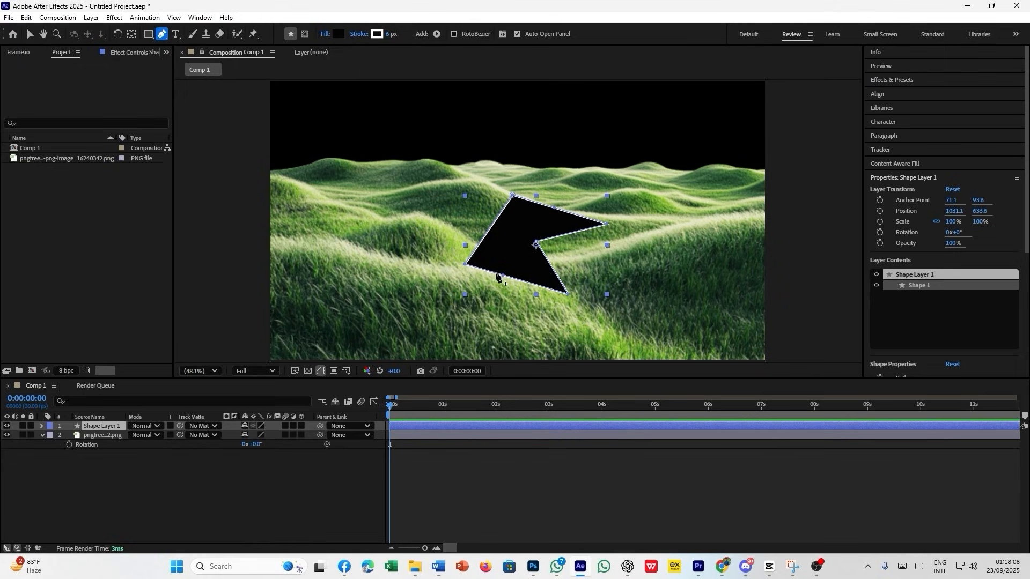
{"action": "mouse_move", "coordinate": [502, 277]}
{"action": "left_mouse_down"}
{"action": "mouse_move", "coordinate": [486, 329]}
{"action": "mouse_move", "coordinate": [508, 253]}
{"action": "mouse_move", "coordinate": [512, 260]}
{"action": "left_mouse_up"}
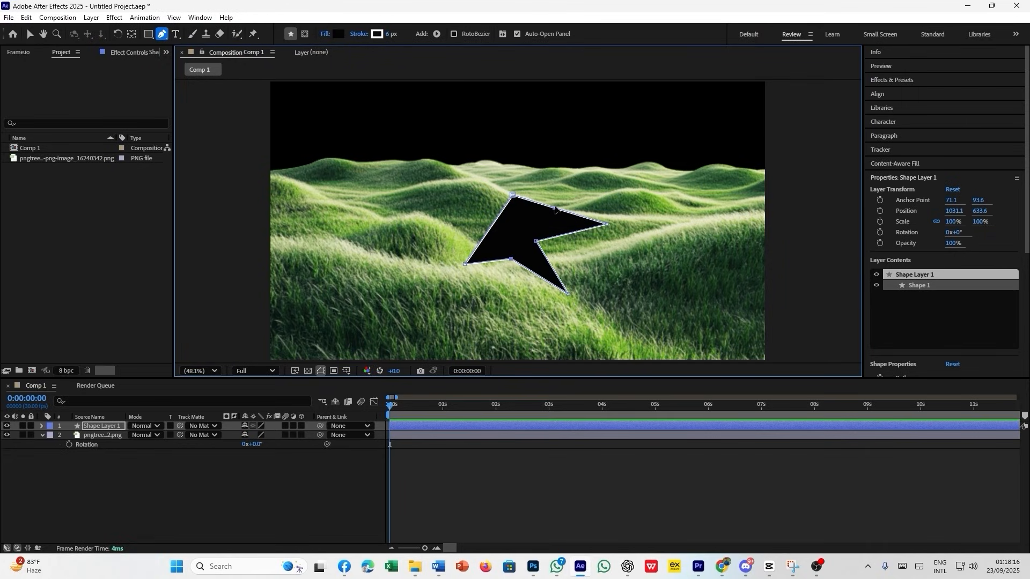
{"action": "left_click_drag", "start_coordinate": [556, 209], "coordinate": [538, 218]}
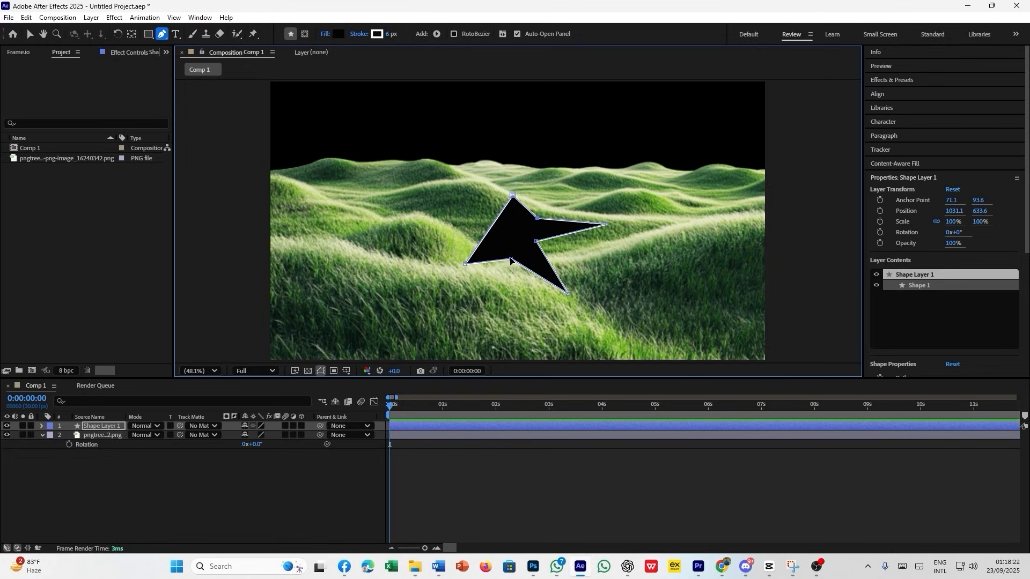
{"action": "left_click_drag", "start_coordinate": [510, 259], "coordinate": [513, 257]}
{"action": "left_click", "coordinate": [356, 460]}
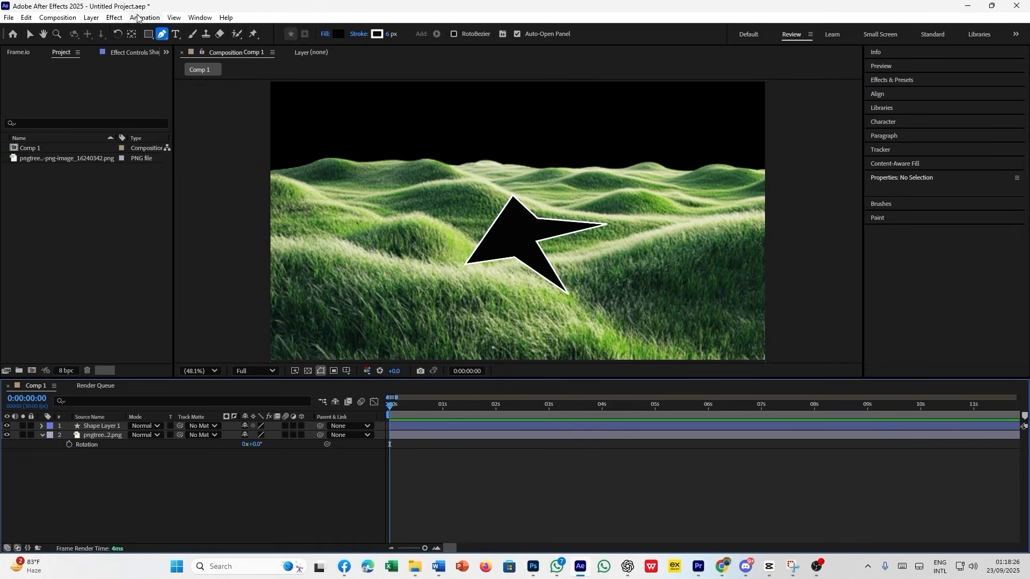
- Delete the two added vertices with the Delete Vertex Tool, and try deleting the shape's lower-left corner before undoing that deletion
{"action": "left_click", "coordinate": [161, 34]}
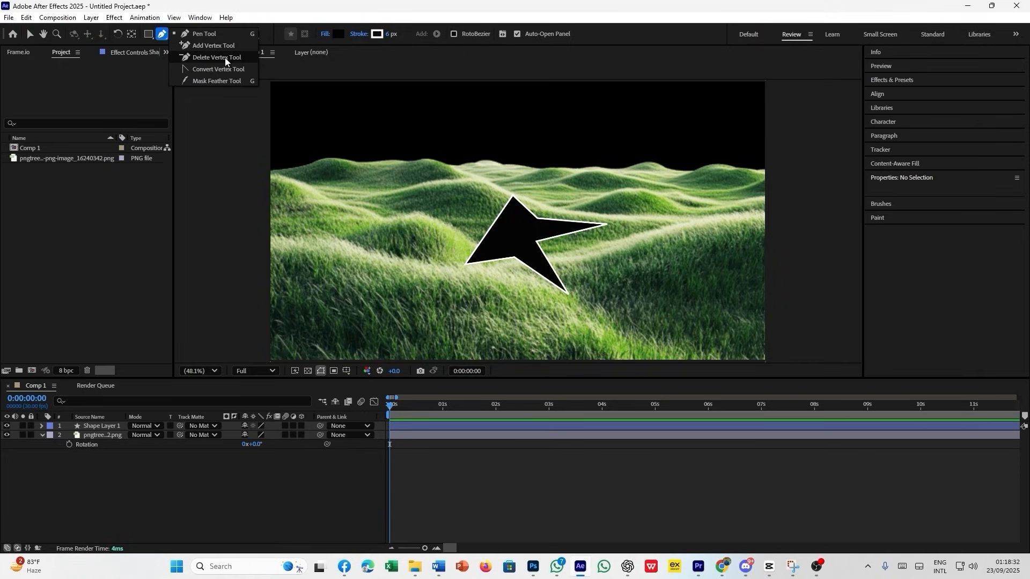
{"action": "left_click", "coordinate": [224, 56]}
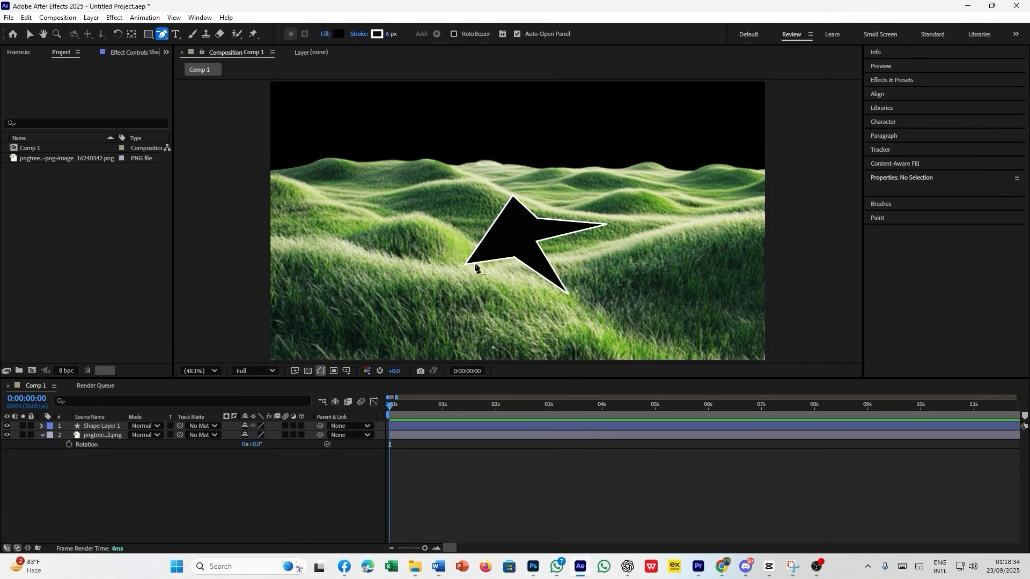
{"action": "left_click", "coordinate": [515, 261]}
{"action": "left_click", "coordinate": [515, 259]}
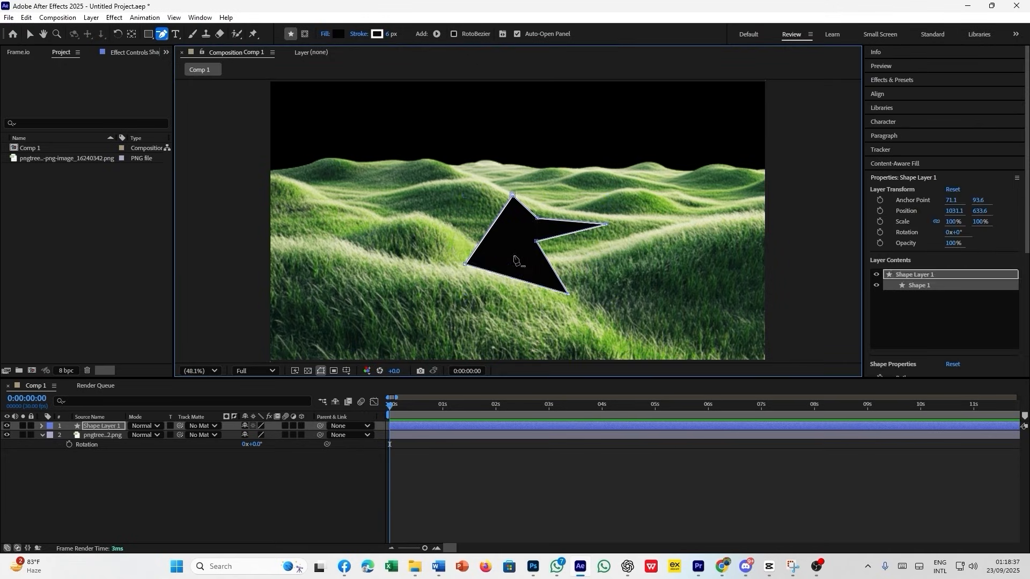
{"action": "left_click", "coordinate": [537, 221]}
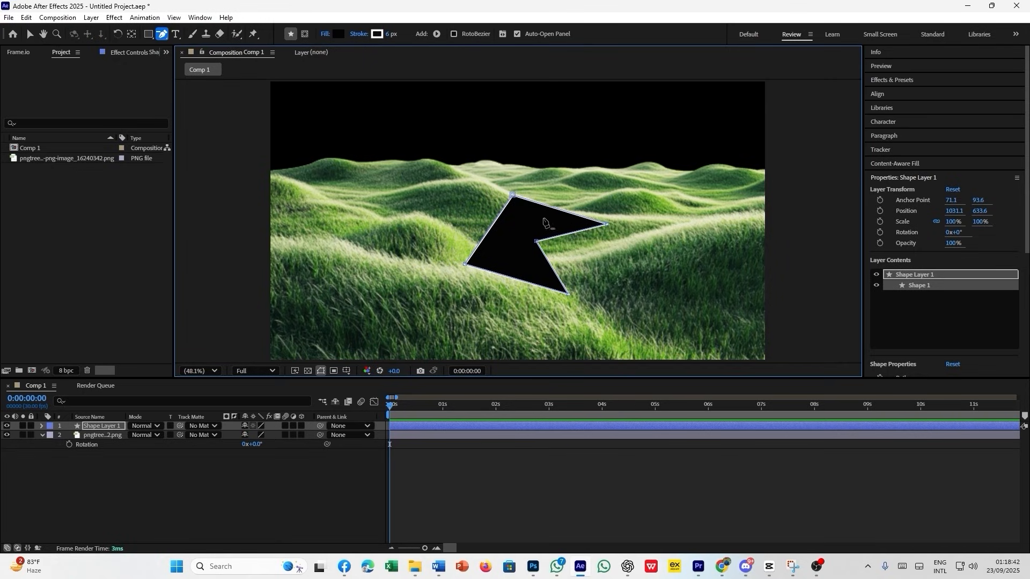
{"action": "left_click", "coordinate": [466, 265]}
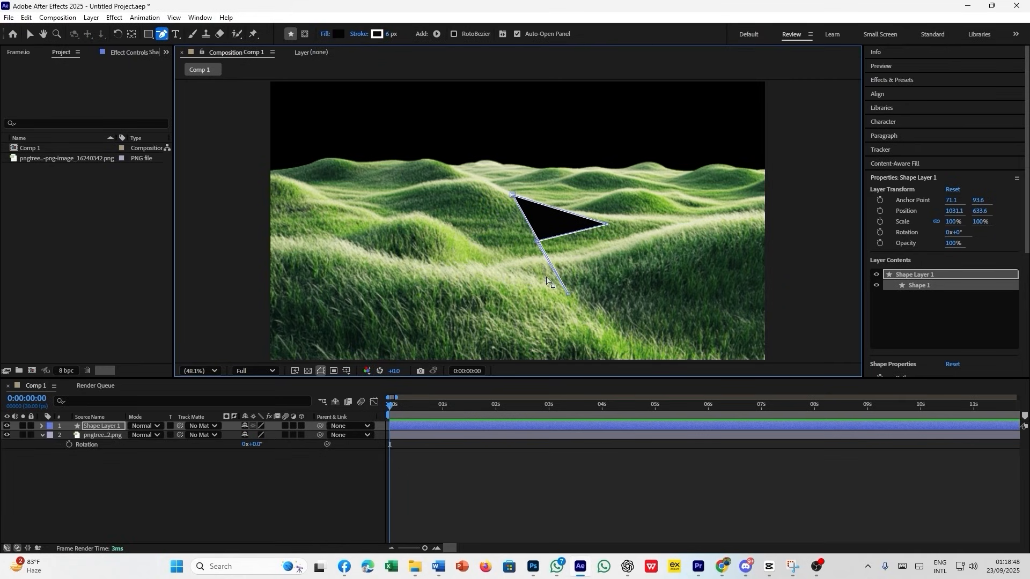
{"action": "key", "text": "ctrl+z"}
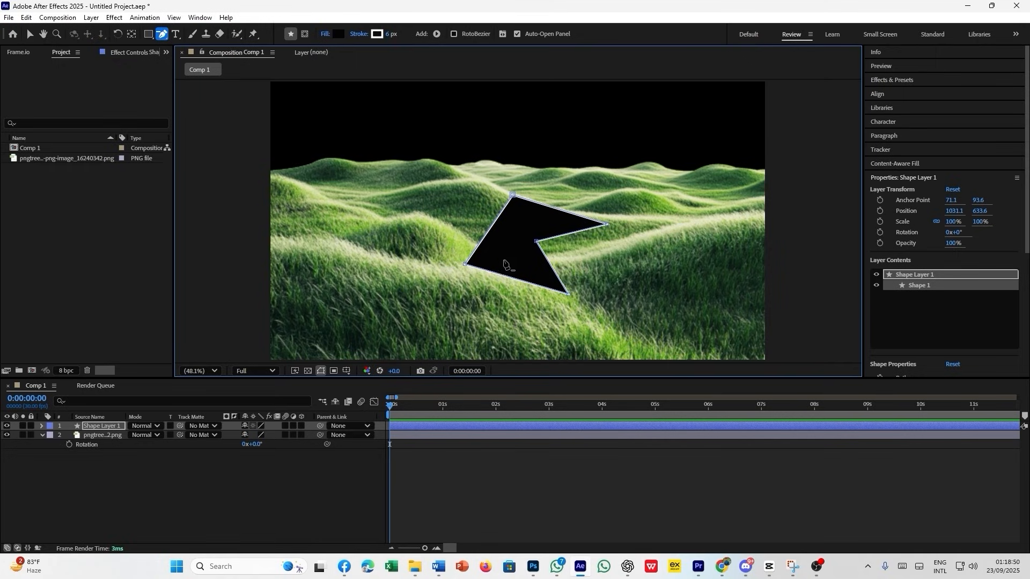
- Convert the shape's lower-left corner to a curve with the Convert Vertex Tool and pull both handles outward into two rounded lobes
{"action": "left_click", "coordinate": [160, 34]}
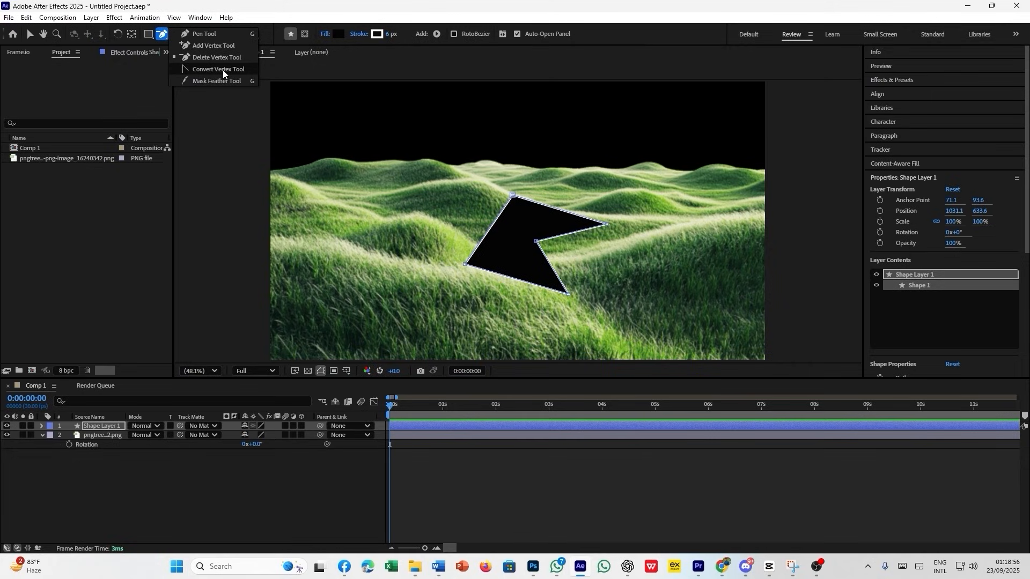
{"action": "left_click", "coordinate": [224, 70]}
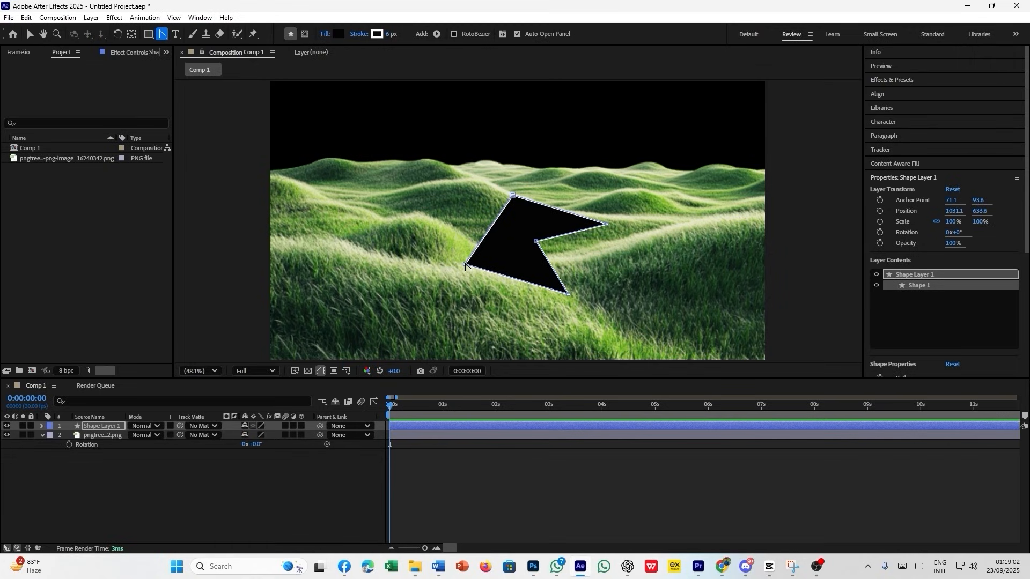
{"action": "left_click_drag", "start_coordinate": [465, 265], "coordinate": [409, 291]}
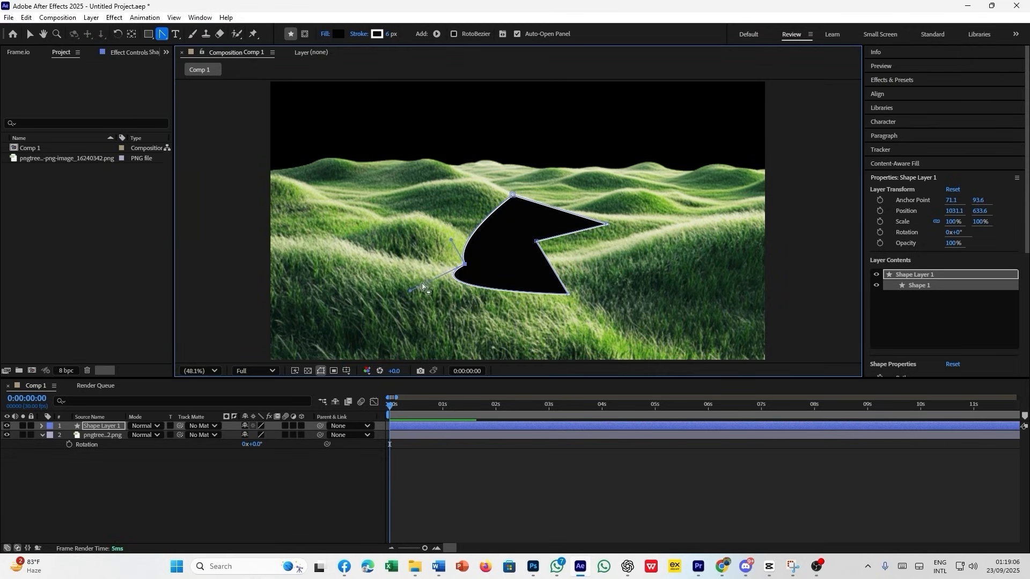
{"action": "left_click_drag", "start_coordinate": [451, 239], "coordinate": [416, 240]}
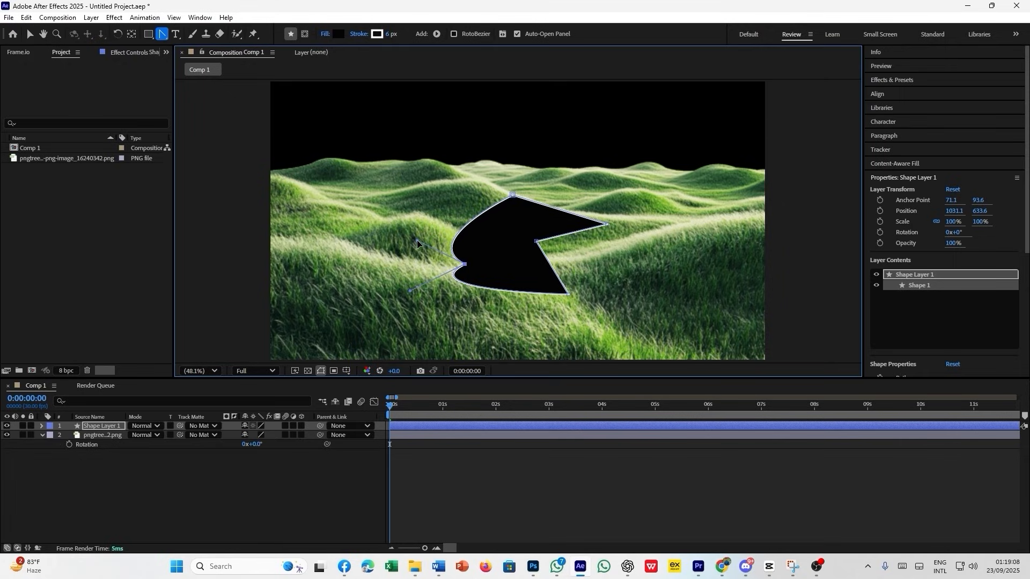
{"action": "left_click", "coordinate": [337, 478]}
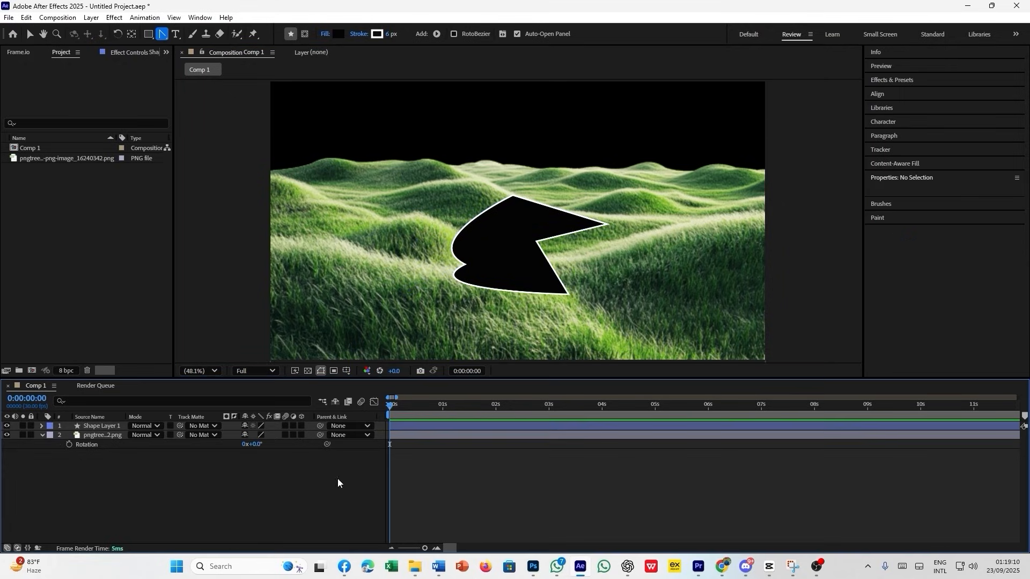
- Convert the shape's upper-right corner to a curve with the Convert Vertex Tool and pull its upper handle outward into a second rounded lobe
{"action": "left_click", "coordinate": [162, 33]}
{"action": "left_click", "coordinate": [206, 69]}
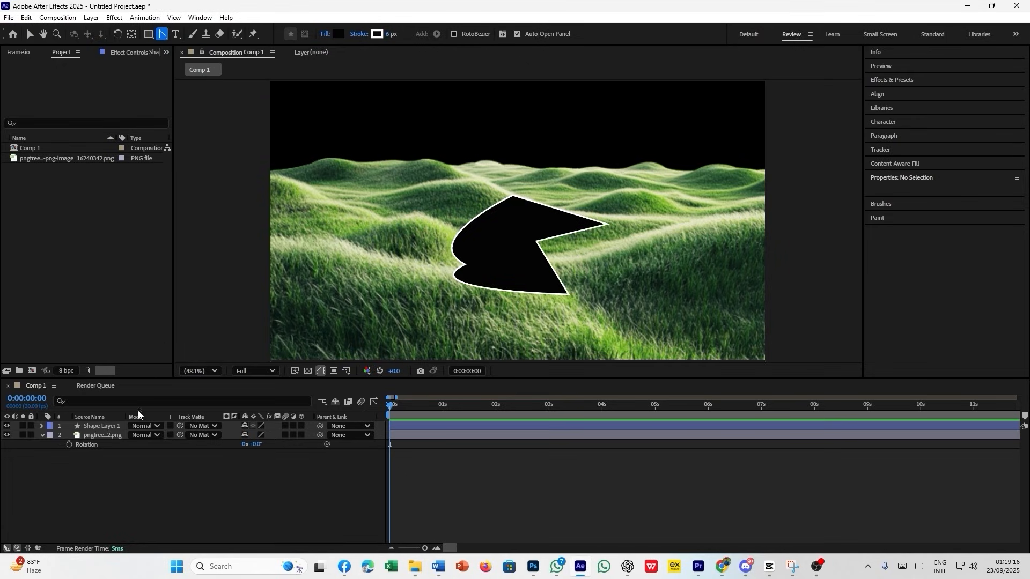
{"action": "left_click", "coordinate": [104, 427]}
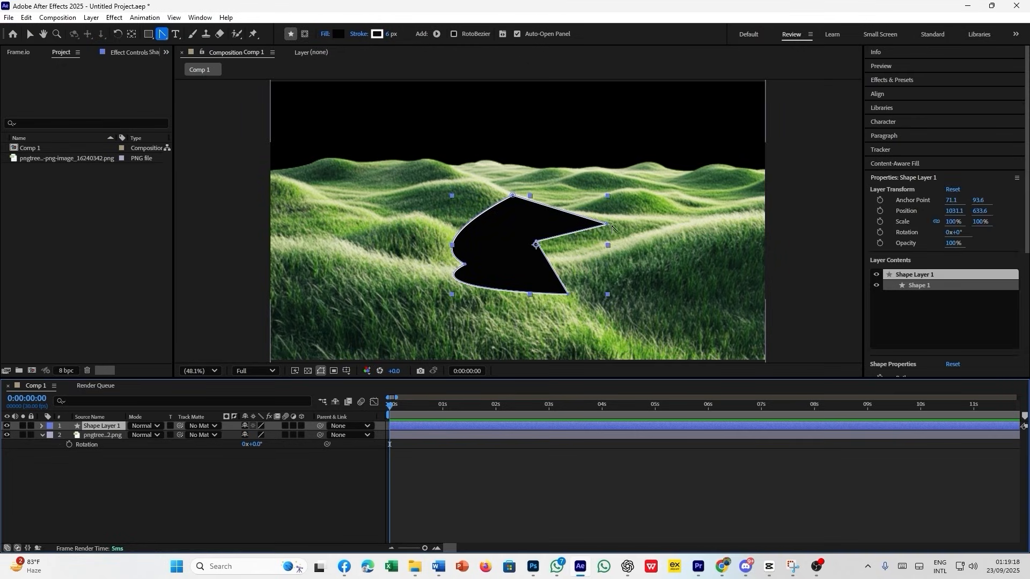
{"action": "left_click_drag", "start_coordinate": [607, 226], "coordinate": [644, 260]}
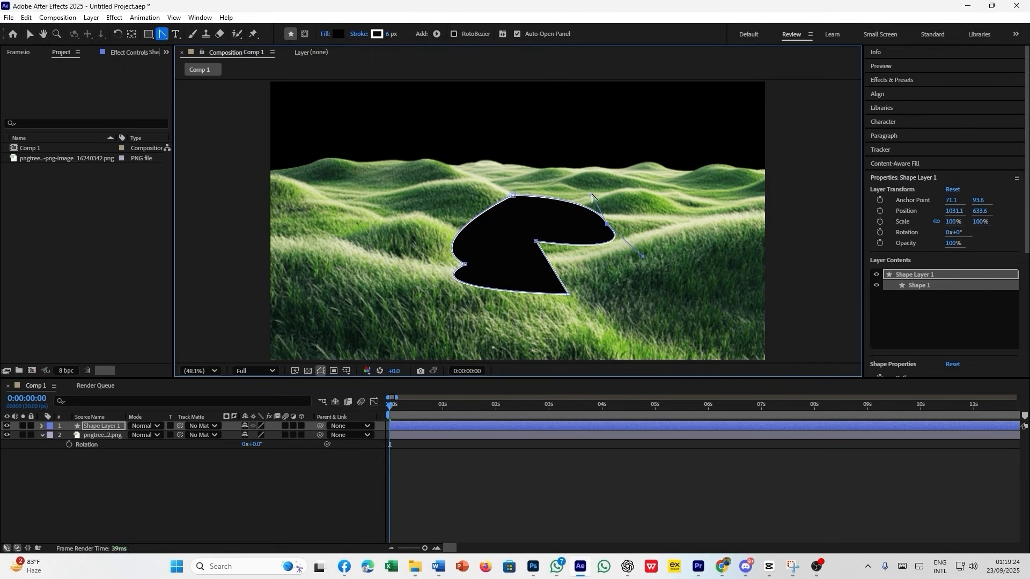
{"action": "left_click_drag", "start_coordinate": [591, 195], "coordinate": [660, 184]}
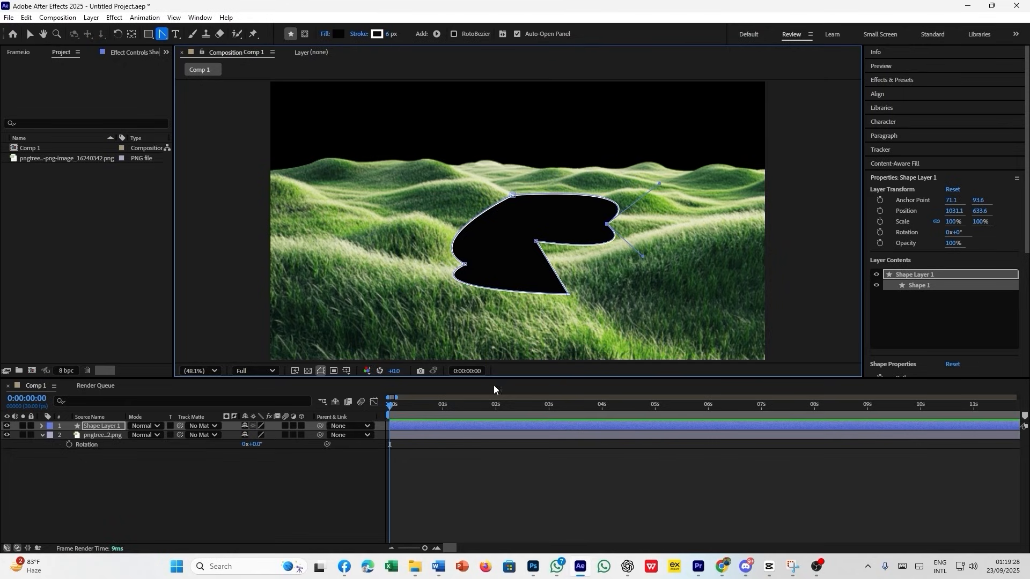
{"action": "left_click", "coordinate": [529, 527]}
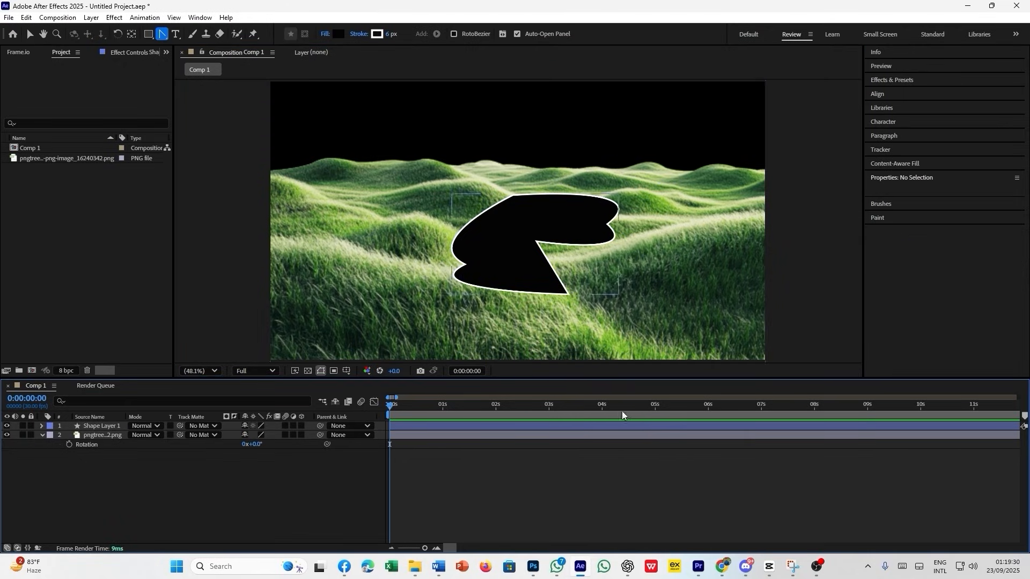
- Undo the vertex conversions so far on both of the shape's curved corners
{"action": "left_click", "coordinate": [161, 34]}
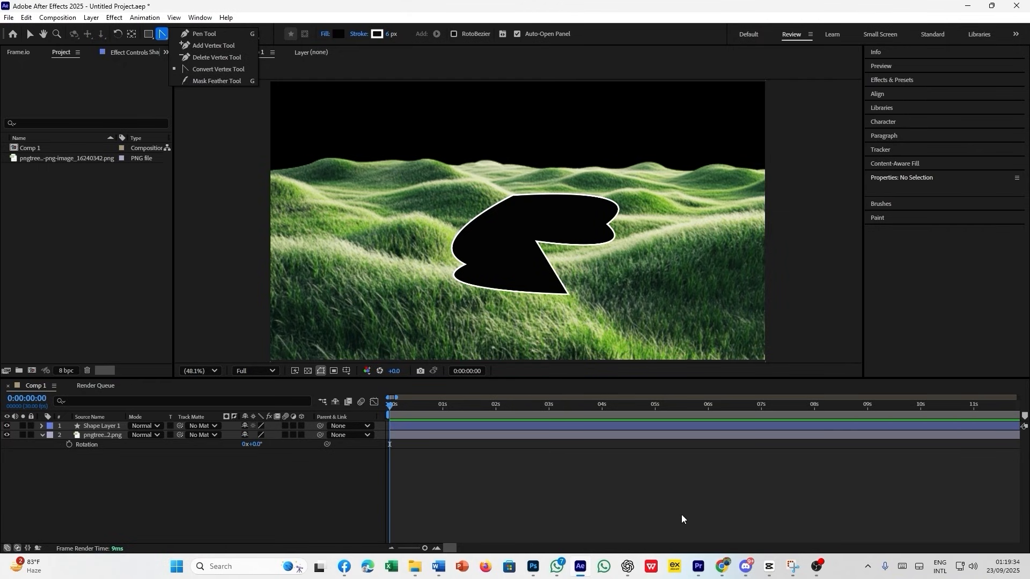
{"action": "key", "text": "ctrl+z"}
{"action": "key", "text": "ctrl+z"}
{"action": "key", "text": "ctrl+z"}
{"action": "key", "text": "ctrl+z"}
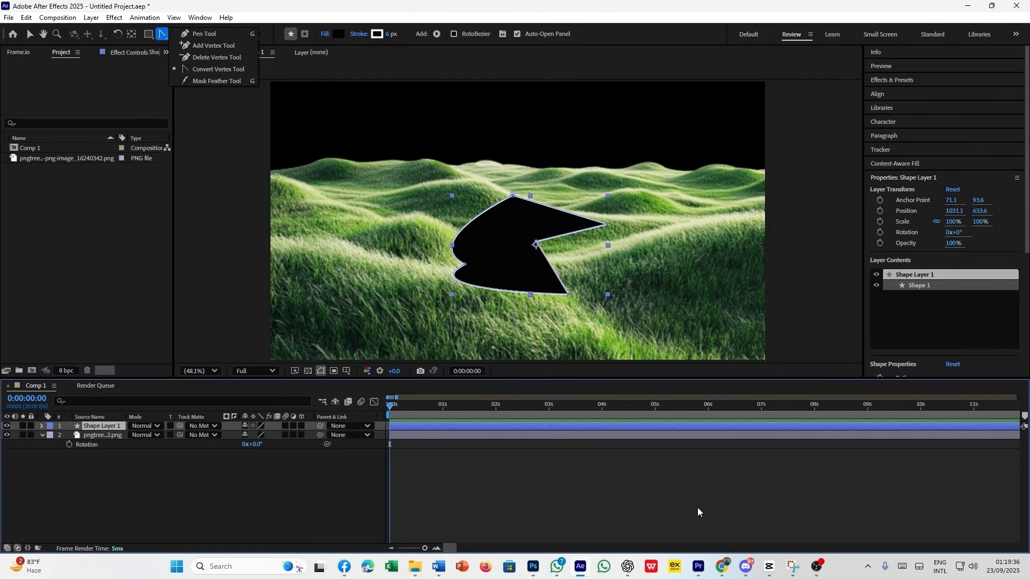
{"action": "key", "text": "ctrl+z"}
{"action": "key", "text": "ctrl+z"}
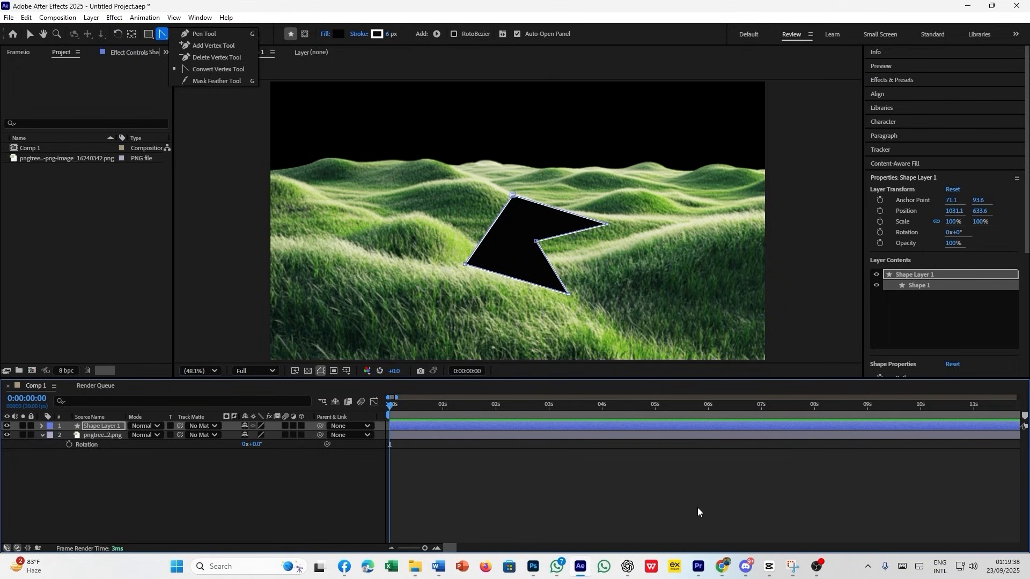
- Delete Shape Layer 1 from the composition
{"action": "left_click", "coordinate": [656, 501]}
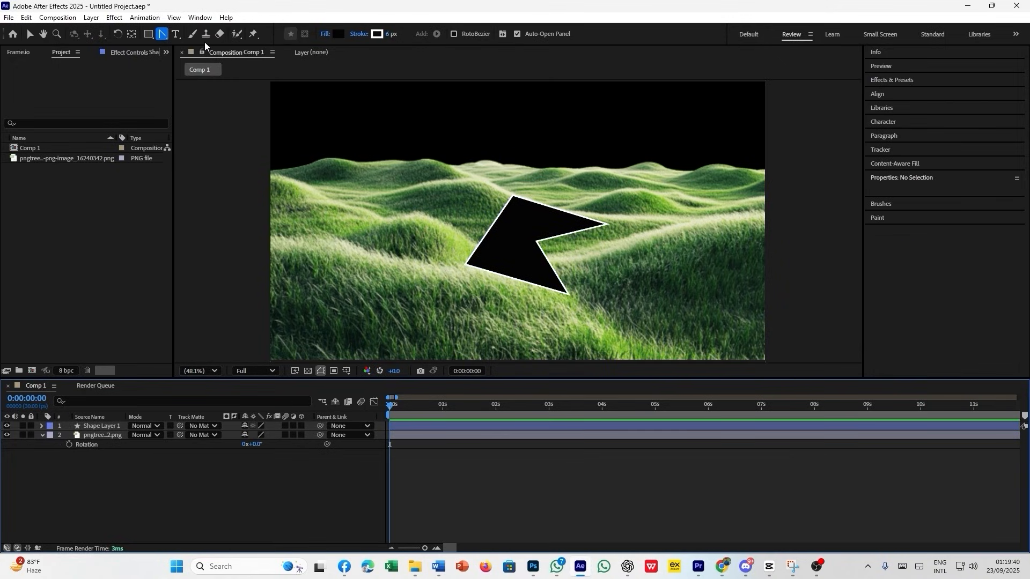
{"action": "left_click", "coordinate": [111, 426]}
{"action": "key", "text": "Delete"}
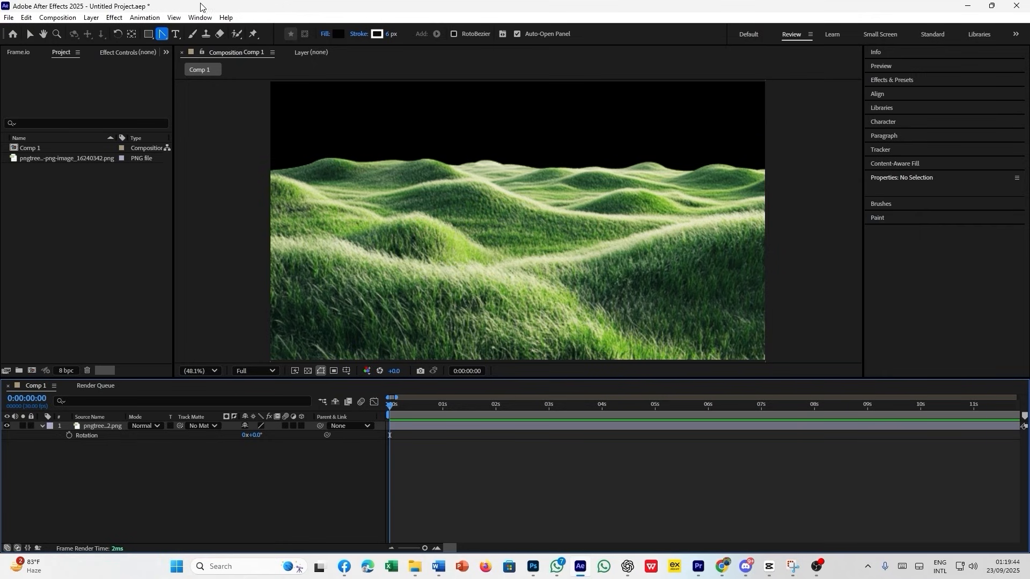
- Add a line of random sample letters over the hills with the Horizontal Type Tool, and erase all the characters
{"action": "left_click", "coordinate": [175, 34]}
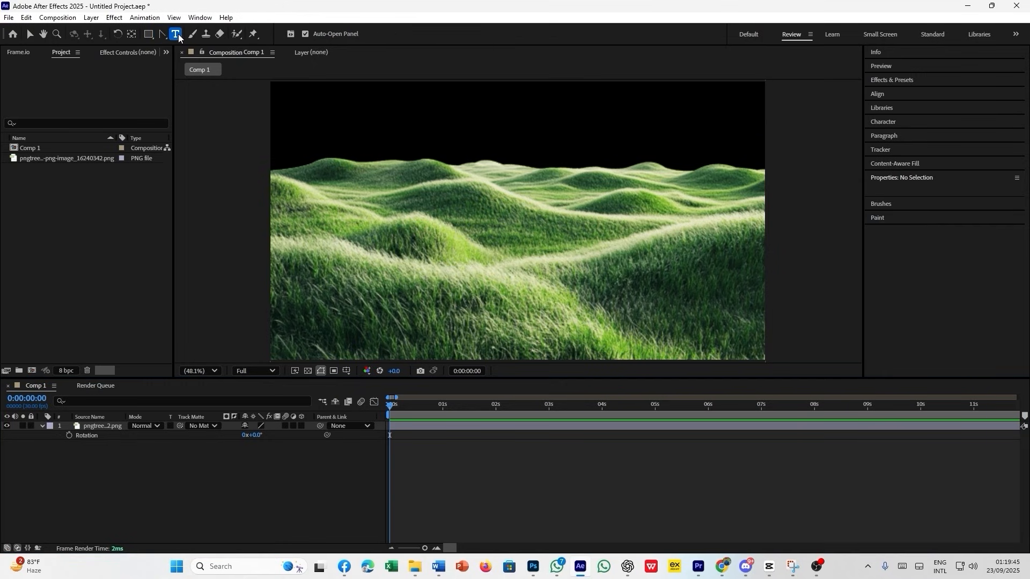
{"action": "left_click", "coordinate": [425, 195]}
{"action": "type", "text": "SAHUSIAHOUD"}
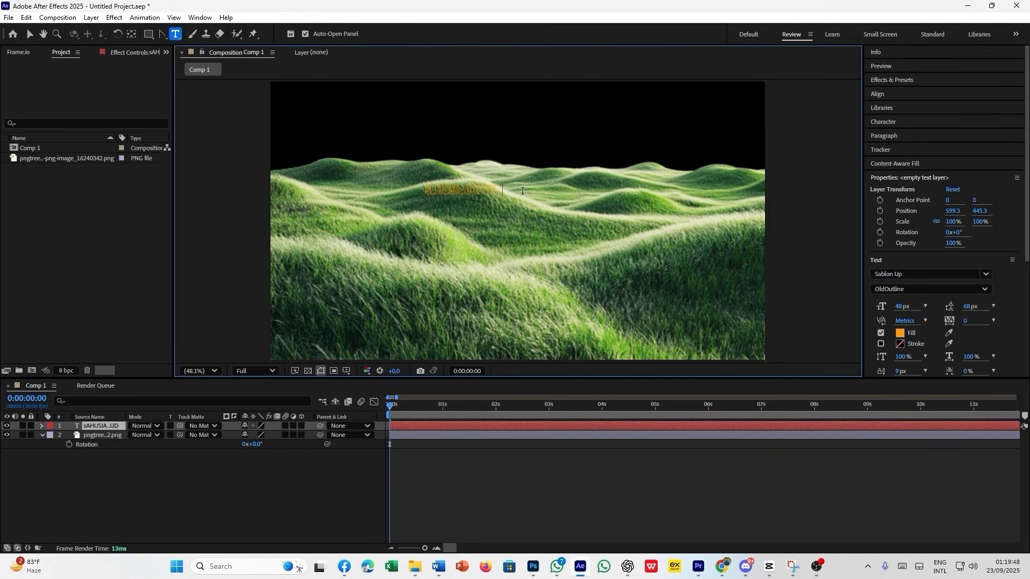
{"action": "key", "text": "BackSpace"}
{"action": "key", "text": "BackSpace"}
{"action": "key", "text": "BackSpace"}
{"action": "key", "text": "BackSpace"}
{"action": "key", "text": "BackSpace"}
{"action": "key", "text": "BackSpace"}
{"action": "key", "text": "BackSpace"}
{"action": "key", "text": "BackSpace"}
{"action": "key", "text": "BackSpace"}
{"action": "key", "text": "BackSpace"}
{"action": "key", "text": "BackSpace"}
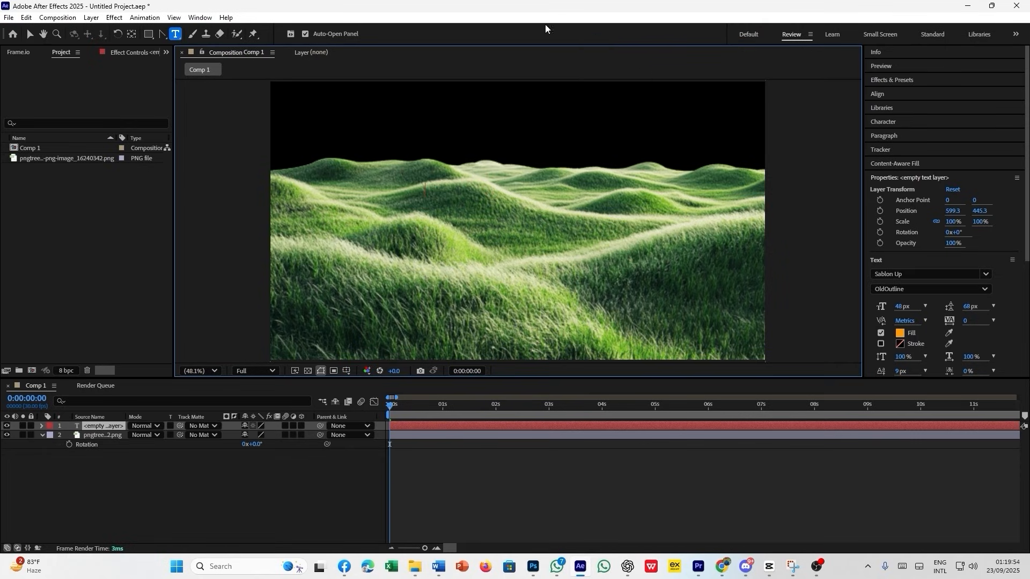
- Look through the text properties and the type tool variants, and delete the empty text layer
{"action": "scroll", "coordinate": [1011, 284], "scroll_direction": "down", "scroll_amount": 2}
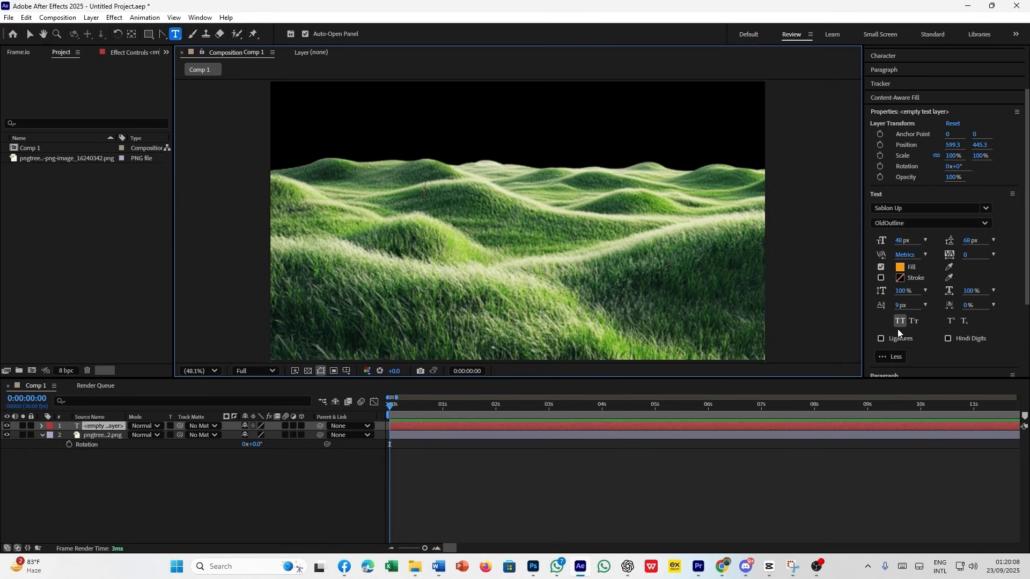
{"action": "scroll", "coordinate": [924, 364], "scroll_direction": "down", "scroll_amount": 3}
{"action": "scroll", "coordinate": [949, 319], "scroll_direction": "up", "scroll_amount": 5}
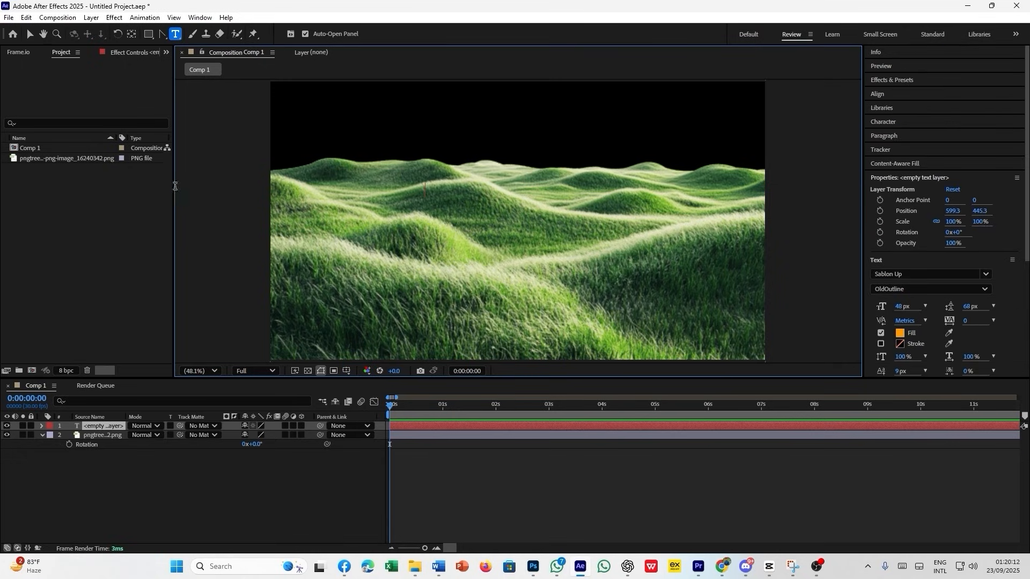
{"action": "left_click", "coordinate": [175, 34]}
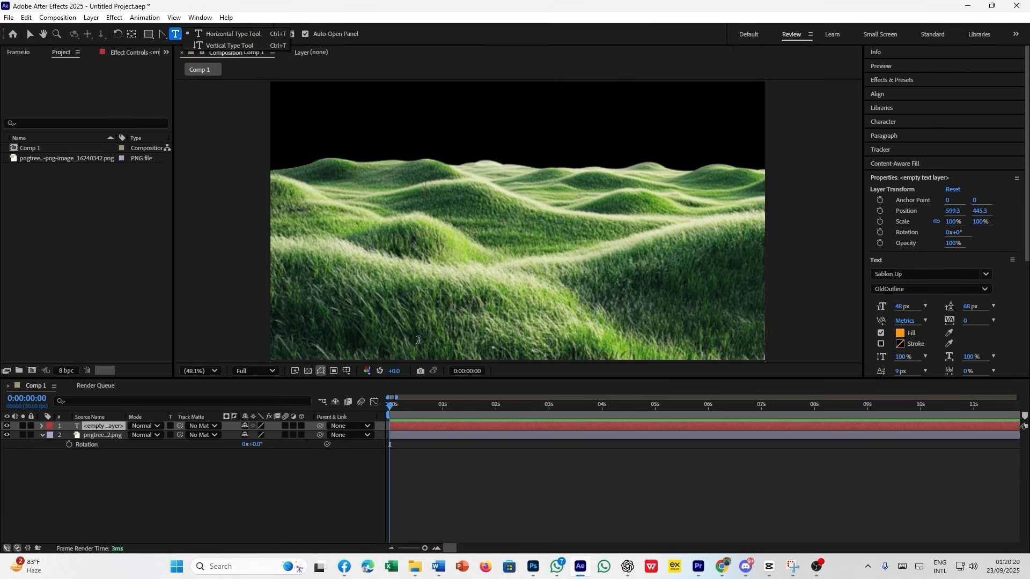
{"action": "left_click", "coordinate": [104, 425]}
{"action": "key", "text": "Delete"}
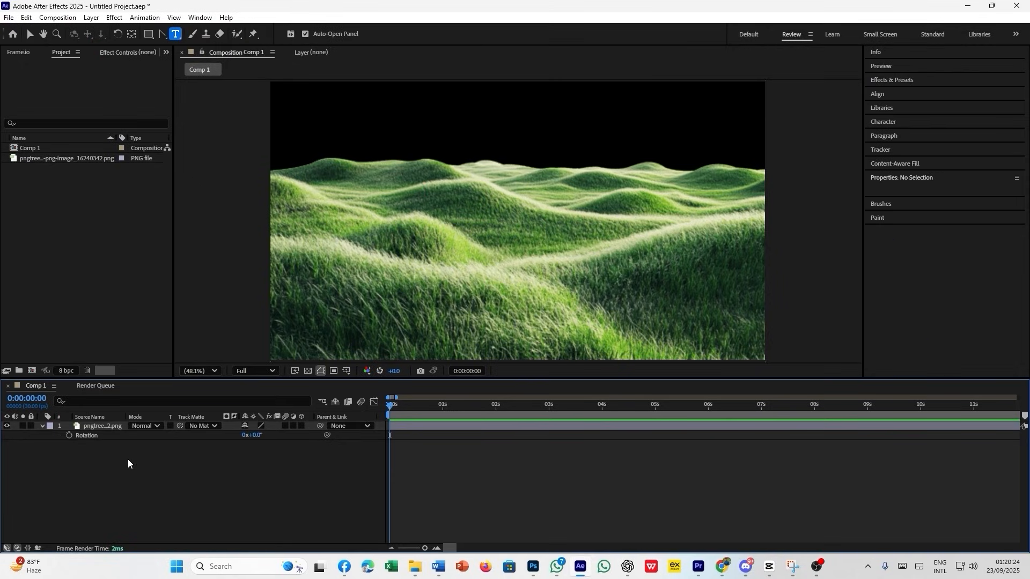
- Paint looping purple Brush strokes across the grass hills image in its layer view, and undo the painting
{"action": "left_click", "coordinate": [192, 35]}
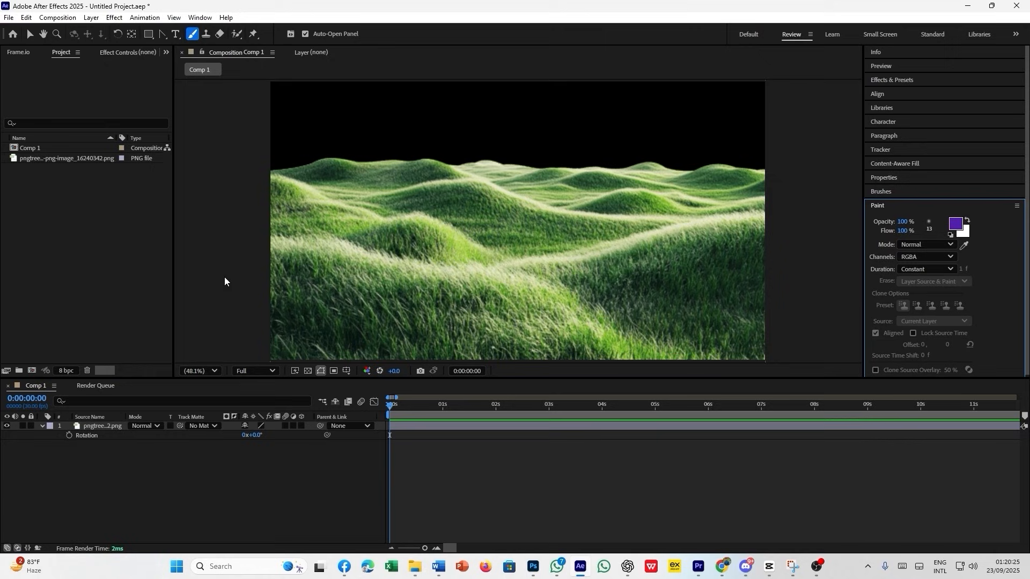
{"action": "double_click", "coordinate": [98, 427]}
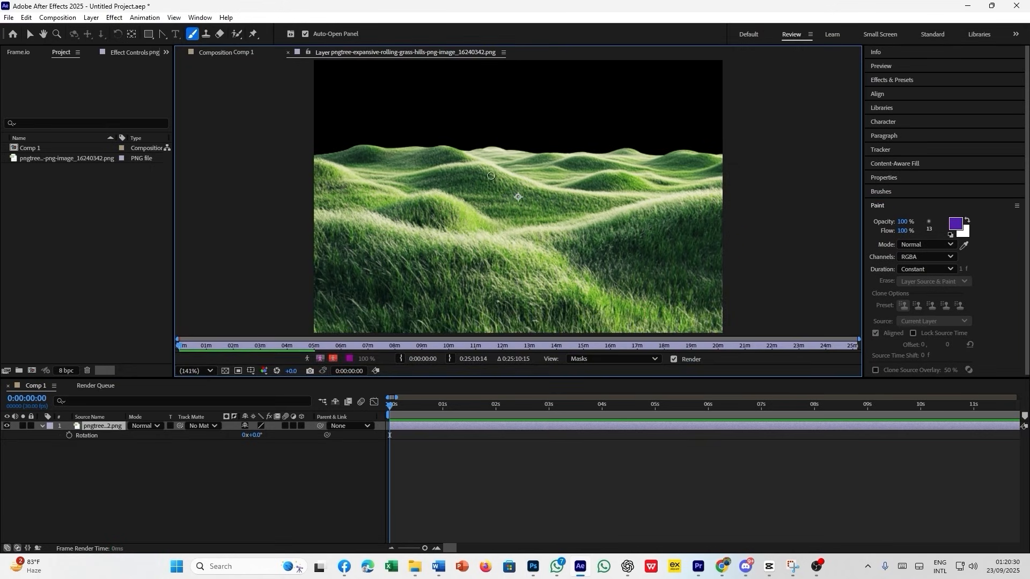
{"action": "key", "text": "Caps_Lock"}
{"action": "mouse_move", "coordinate": [494, 163]}
{"action": "left_mouse_down"}
{"action": "mouse_move", "coordinate": [477, 183]}
{"action": "mouse_move", "coordinate": [460, 268]}
{"action": "mouse_move", "coordinate": [431, 279]}
{"action": "mouse_move", "coordinate": [438, 249]}
{"action": "mouse_move", "coordinate": [569, 193]}
{"action": "mouse_move", "coordinate": [597, 271]}
{"action": "mouse_move", "coordinate": [471, 239]}
{"action": "mouse_move", "coordinate": [594, 207]}
{"action": "mouse_move", "coordinate": [527, 237]}
{"action": "mouse_move", "coordinate": [560, 226]}
{"action": "mouse_move", "coordinate": [543, 212]}
{"action": "mouse_move", "coordinate": [571, 262]}
{"action": "mouse_move", "coordinate": [567, 230]}
{"action": "mouse_move", "coordinate": [617, 188]}
{"action": "mouse_move", "coordinate": [735, 171]}
{"action": "mouse_move", "coordinate": [595, 183]}
{"action": "mouse_move", "coordinate": [561, 206]}
{"action": "mouse_move", "coordinate": [634, 144]}
{"action": "mouse_move", "coordinate": [547, 234]}
{"action": "mouse_move", "coordinate": [520, 232]}
{"action": "left_mouse_up"}
{"action": "key", "text": "Caps_Lock"}
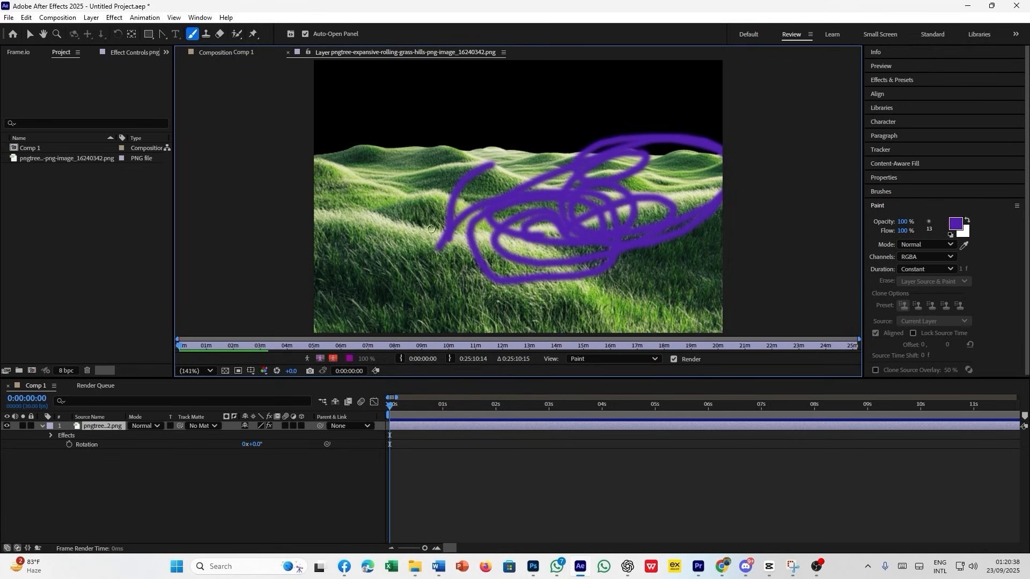
{"action": "key", "text": "ctrl+z"}
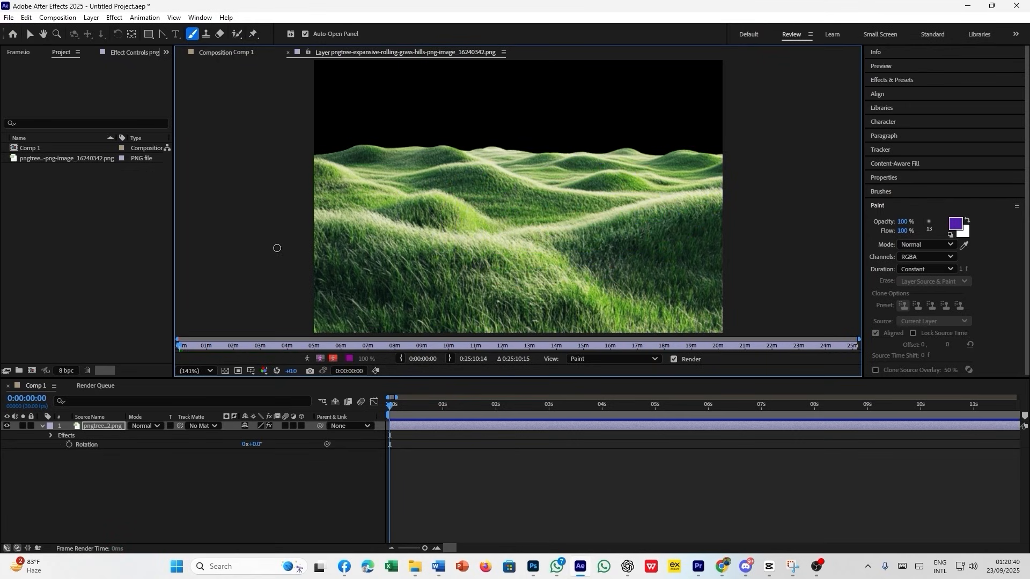
{"action": "key", "text": "ctrl+z"}
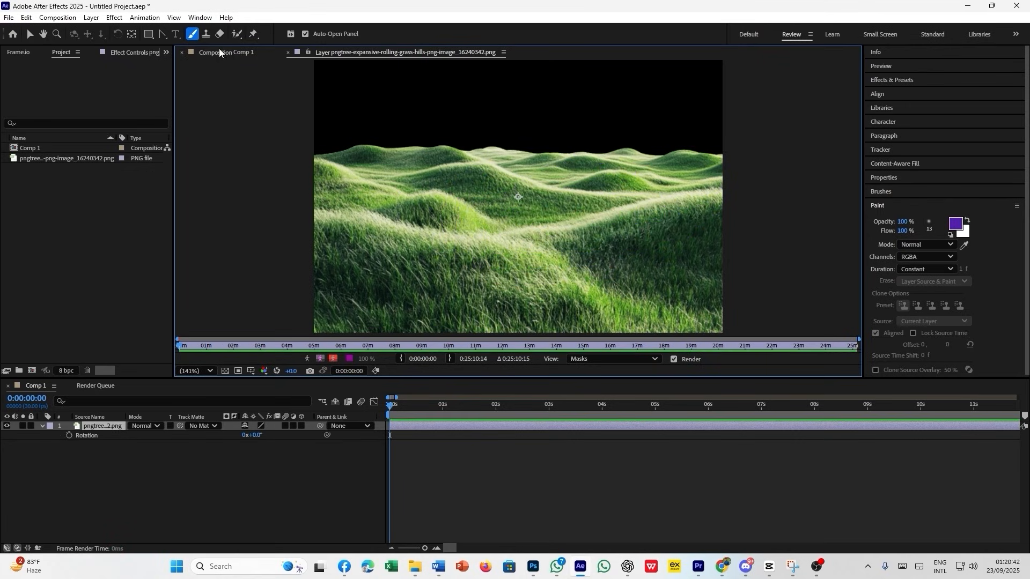
- Sample the grass on the image's lower-left slope with the Clone Stamp tool and paint it over the lower-right hillside
{"action": "left_click", "coordinate": [219, 49]}
{"action": "left_click", "coordinate": [207, 34]}
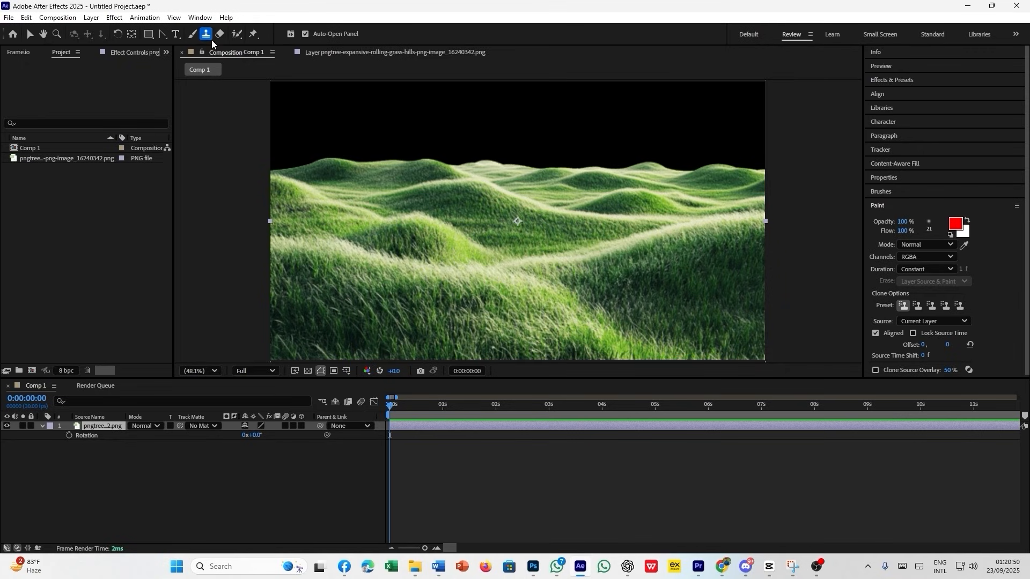
{"action": "double_click", "coordinate": [103, 427]}
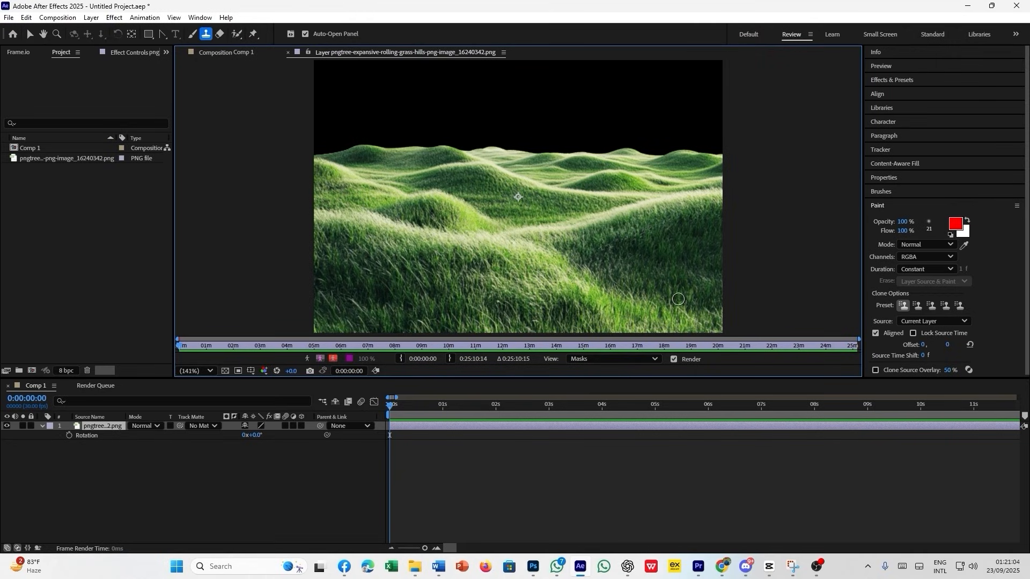
{"action": "right_click", "coordinate": [440, 273]}
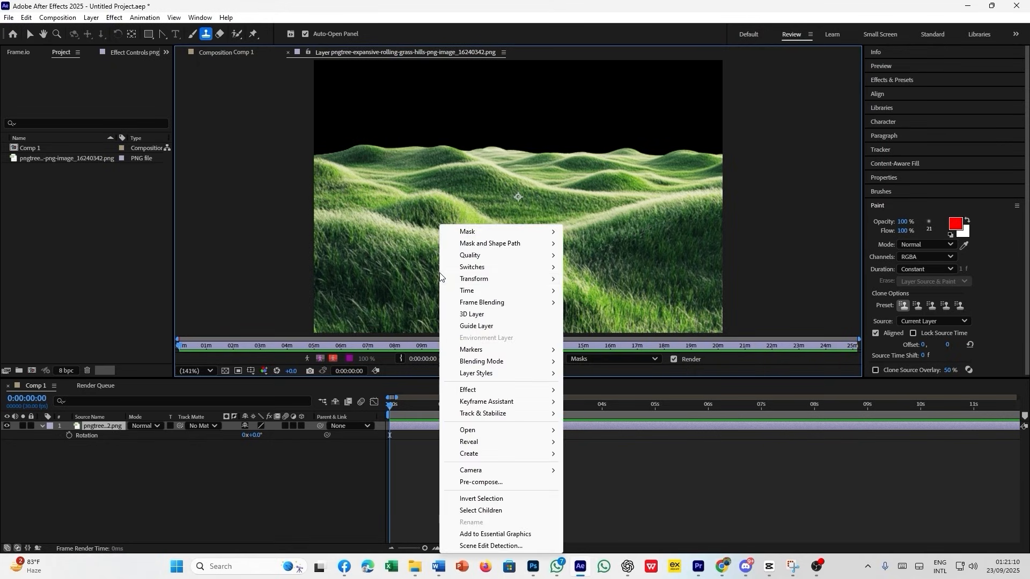
{"action": "left_click", "coordinate": [413, 473]}
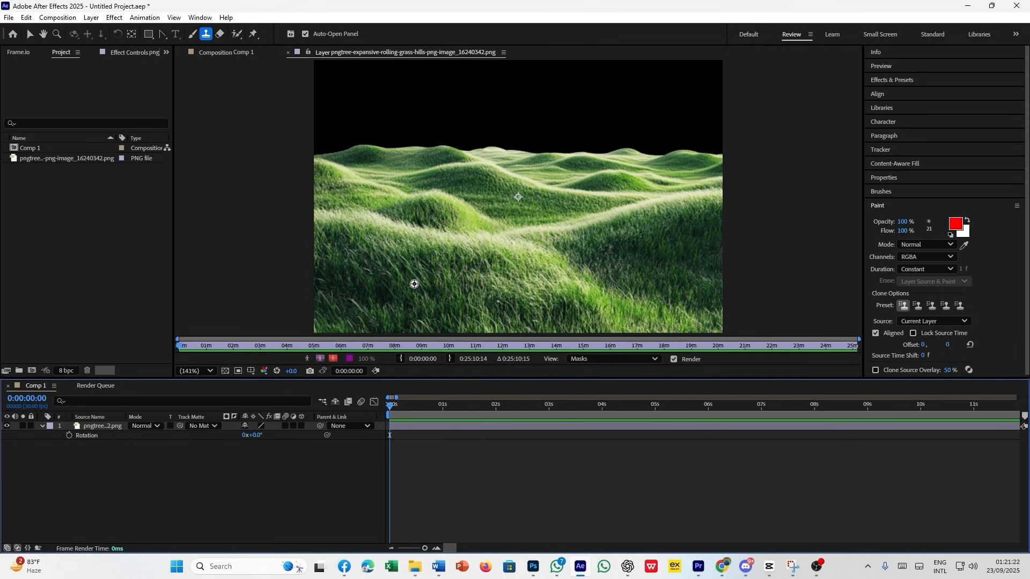
{"action": "left_click", "coordinate": [413, 282], "text": "alt"}
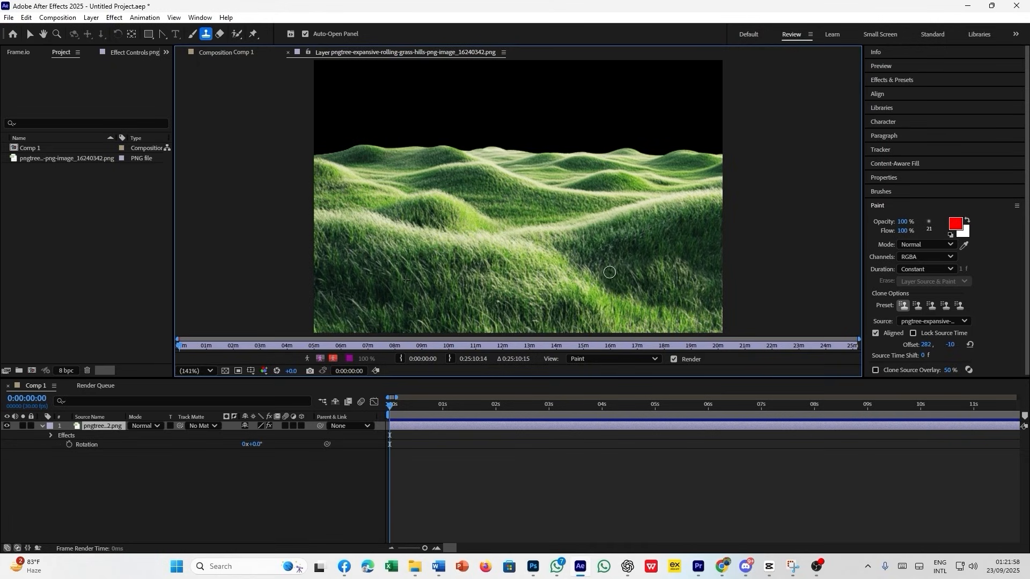
{"action": "mouse_move", "coordinate": [609, 272]}
{"action": "left_mouse_down"}
{"action": "mouse_move", "coordinate": [601, 294]}
{"action": "mouse_move", "coordinate": [620, 301]}
{"action": "mouse_move", "coordinate": [619, 282]}
{"action": "mouse_move", "coordinate": [605, 286]}
{"action": "mouse_move", "coordinate": [628, 288]}
{"action": "mouse_move", "coordinate": [615, 276]}
{"action": "mouse_move", "coordinate": [612, 298]}
{"action": "mouse_move", "coordinate": [658, 304]}
{"action": "mouse_move", "coordinate": [644, 287]}
{"action": "mouse_move", "coordinate": [615, 299]}
{"action": "mouse_move", "coordinate": [652, 301]}
{"action": "mouse_move", "coordinate": [634, 270]}
{"action": "mouse_move", "coordinate": [645, 249]}
{"action": "mouse_move", "coordinate": [667, 247]}
{"action": "mouse_move", "coordinate": [666, 269]}
{"action": "mouse_move", "coordinate": [624, 276]}
{"action": "mouse_move", "coordinate": [636, 256]}
{"action": "mouse_move", "coordinate": [661, 249]}
{"action": "mouse_move", "coordinate": [675, 272]}
{"action": "mouse_move", "coordinate": [667, 314]}
{"action": "mouse_move", "coordinate": [628, 318]}
{"action": "mouse_move", "coordinate": [653, 321]}
{"action": "mouse_move", "coordinate": [659, 313]}
{"action": "mouse_move", "coordinate": [628, 310]}
{"action": "mouse_move", "coordinate": [644, 316]}
{"action": "mouse_move", "coordinate": [645, 295]}
{"action": "mouse_move", "coordinate": [610, 302]}
{"action": "mouse_move", "coordinate": [644, 299]}
{"action": "mouse_move", "coordinate": [628, 264]}
{"action": "mouse_move", "coordinate": [649, 255]}
{"action": "mouse_move", "coordinate": [667, 265]}
{"action": "mouse_move", "coordinate": [669, 288]}
{"action": "mouse_move", "coordinate": [658, 301]}
{"action": "mouse_move", "coordinate": [636, 287]}
{"action": "mouse_move", "coordinate": [636, 249]}
{"action": "mouse_move", "coordinate": [625, 247]}
{"action": "mouse_move", "coordinate": [615, 280]}
{"action": "mouse_move", "coordinate": [624, 309]}
{"action": "mouse_move", "coordinate": [679, 323]}
{"action": "mouse_move", "coordinate": [654, 334]}
{"action": "mouse_move", "coordinate": [643, 326]}
{"action": "mouse_move", "coordinate": [686, 298]}
{"action": "mouse_move", "coordinate": [625, 311]}
{"action": "mouse_move", "coordinate": [637, 319]}
{"action": "mouse_move", "coordinate": [674, 305]}
{"action": "mouse_move", "coordinate": [700, 260]}
{"action": "mouse_move", "coordinate": [687, 239]}
{"action": "mouse_move", "coordinate": [665, 231]}
{"action": "mouse_move", "coordinate": [668, 252]}
{"action": "mouse_move", "coordinate": [590, 252]}
{"action": "mouse_move", "coordinate": [621, 261]}
{"action": "left_mouse_up"}
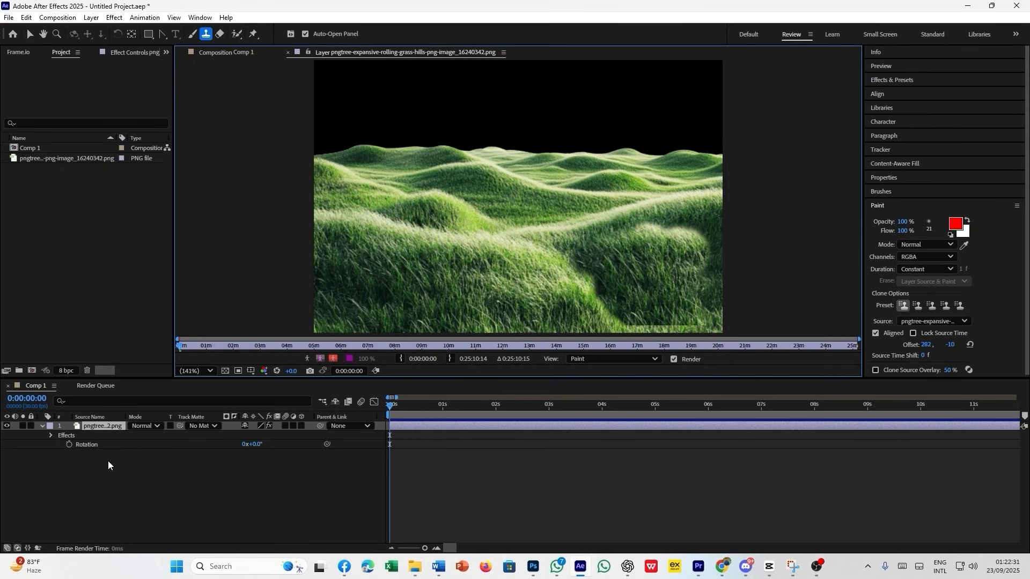
- Undo the cloned grass strokes and reselect the grass hills layer
{"action": "key", "text": "ctrl+z"}
{"action": "key", "text": "ctrl+z"}
{"action": "left_click", "coordinate": [106, 494]}
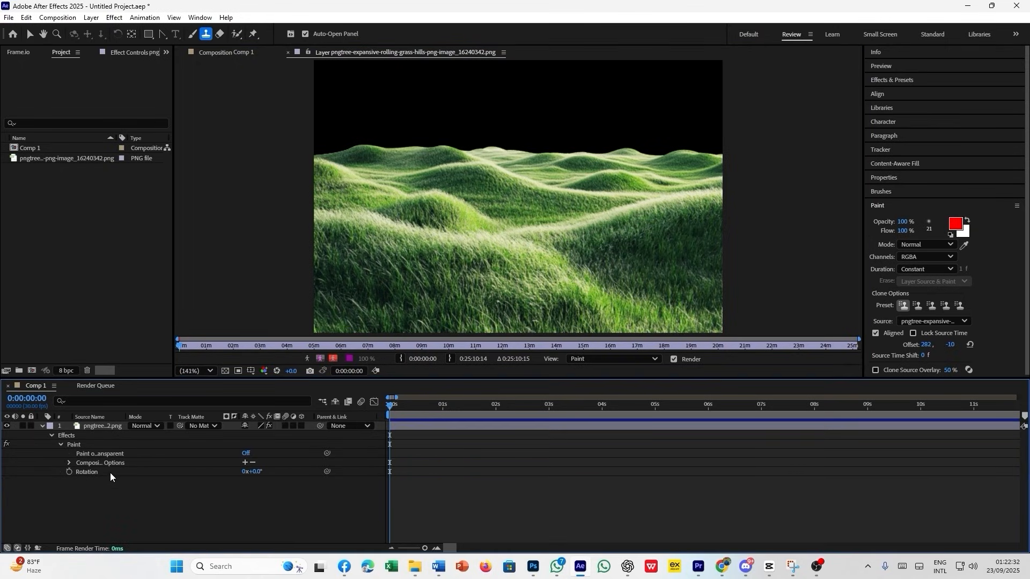
{"action": "left_click", "coordinate": [99, 427]}
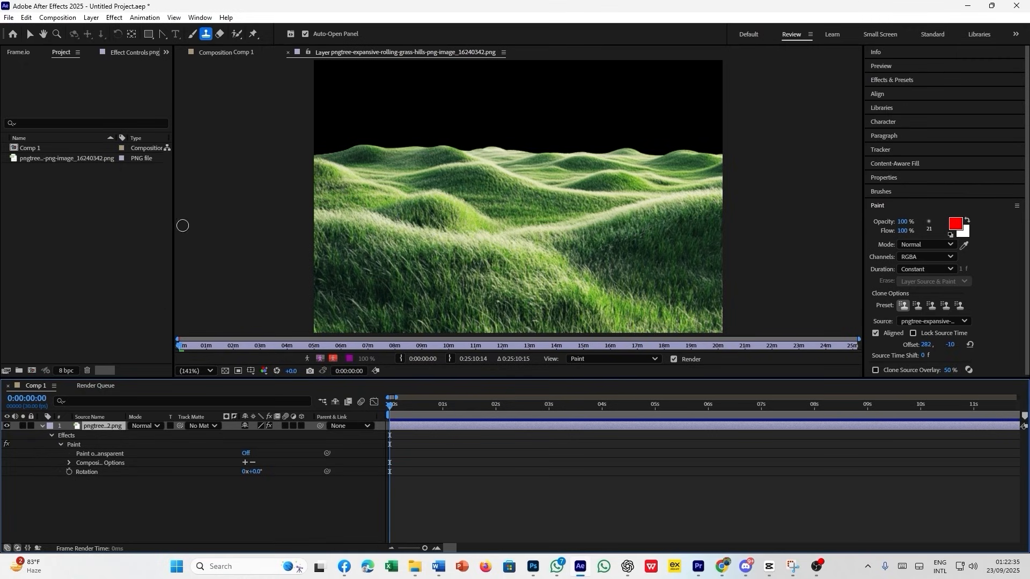
- Try to erase part of the grass hills directly in the Comp 1 composition view with the Eraser tool
{"action": "left_click", "coordinate": [220, 33]}
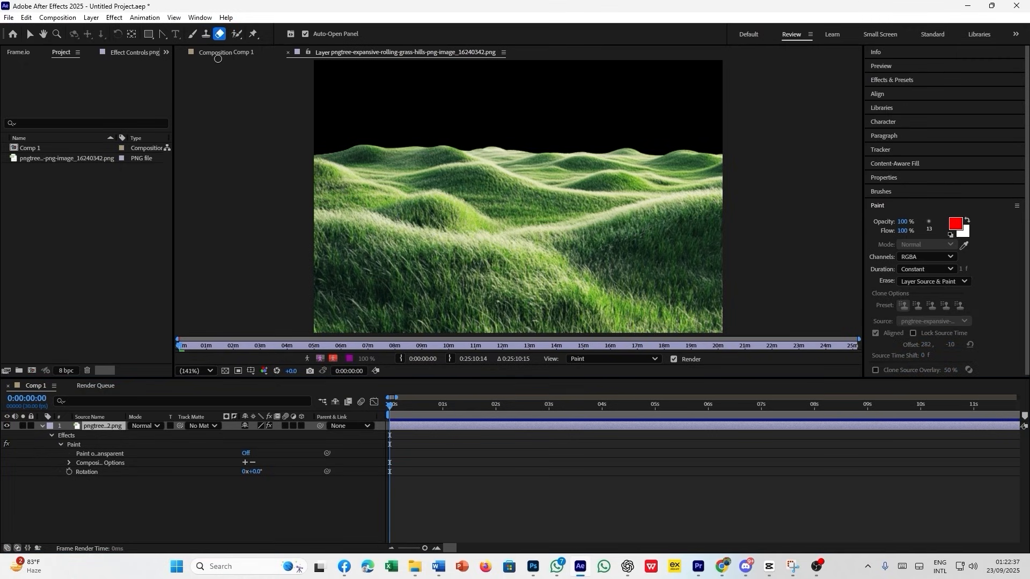
{"action": "left_click", "coordinate": [217, 60]}
{"action": "left_click", "coordinate": [219, 53]}
{"action": "left_click", "coordinate": [393, 261]}
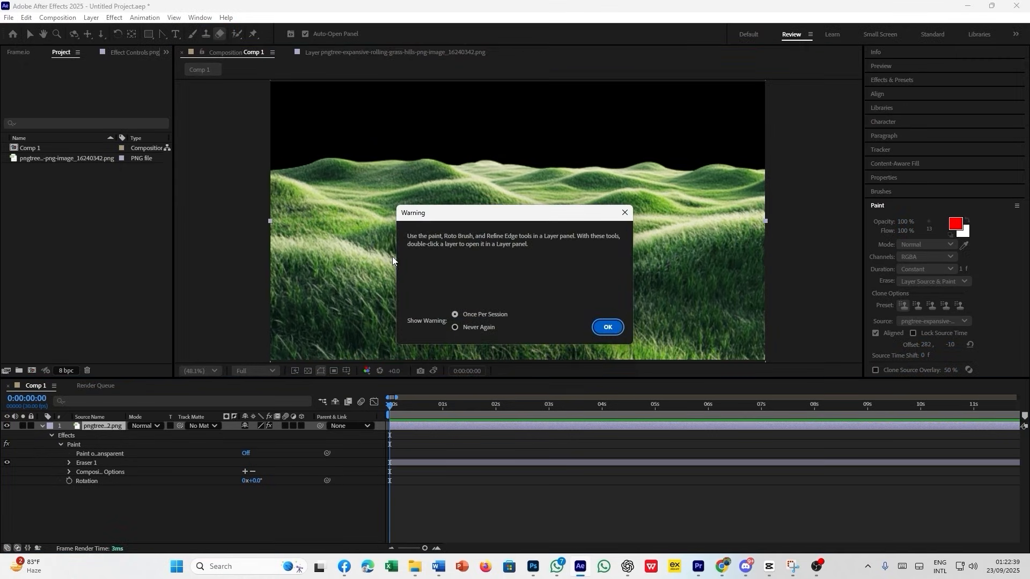
{"action": "left_click", "coordinate": [612, 332]}
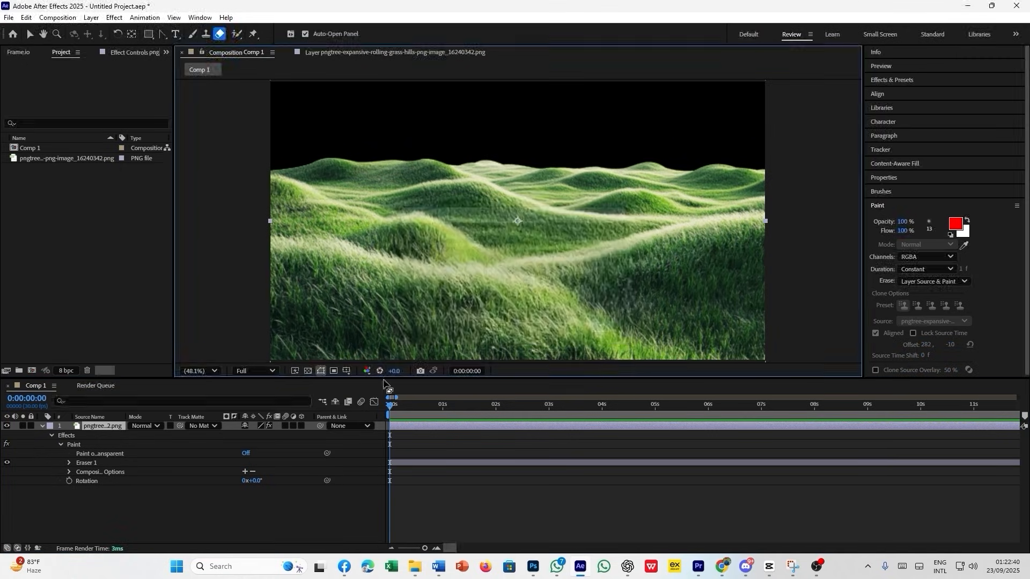
- Erase looping strokes through the middle of the grass hills in the layer view, and undo them
{"action": "double_click", "coordinate": [86, 425]}
{"action": "mouse_move", "coordinate": [456, 277]}
{"action": "left_mouse_down"}
{"action": "mouse_move", "coordinate": [481, 284]}
{"action": "mouse_move", "coordinate": [434, 255]}
{"action": "mouse_move", "coordinate": [435, 264]}
{"action": "mouse_move", "coordinate": [443, 236]}
{"action": "mouse_move", "coordinate": [395, 233]}
{"action": "mouse_move", "coordinate": [412, 188]}
{"action": "mouse_move", "coordinate": [497, 199]}
{"action": "mouse_move", "coordinate": [463, 229]}
{"action": "mouse_move", "coordinate": [544, 203]}
{"action": "mouse_move", "coordinate": [615, 220]}
{"action": "left_mouse_up"}
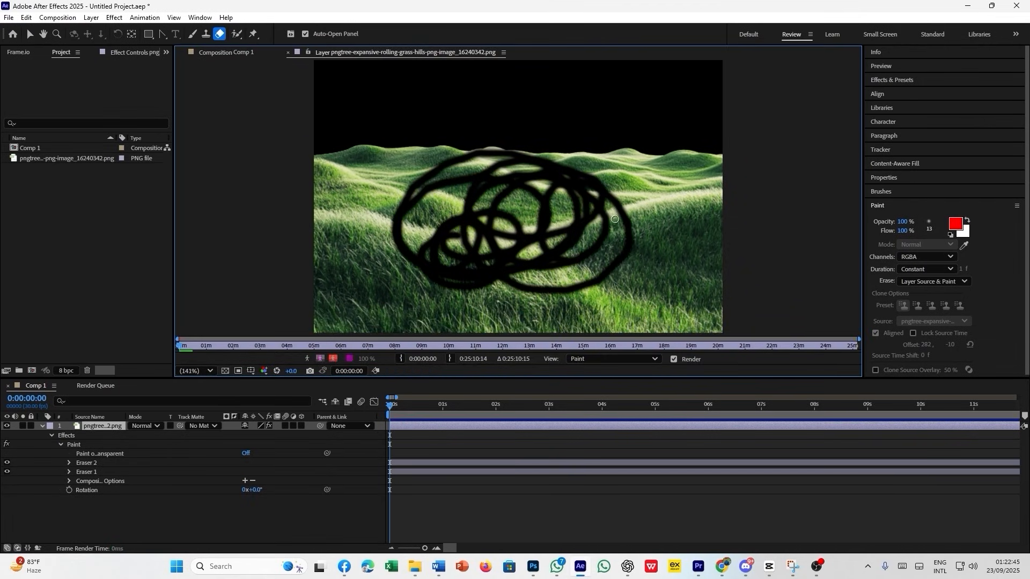
{"action": "key", "text": "ctrl+z"}
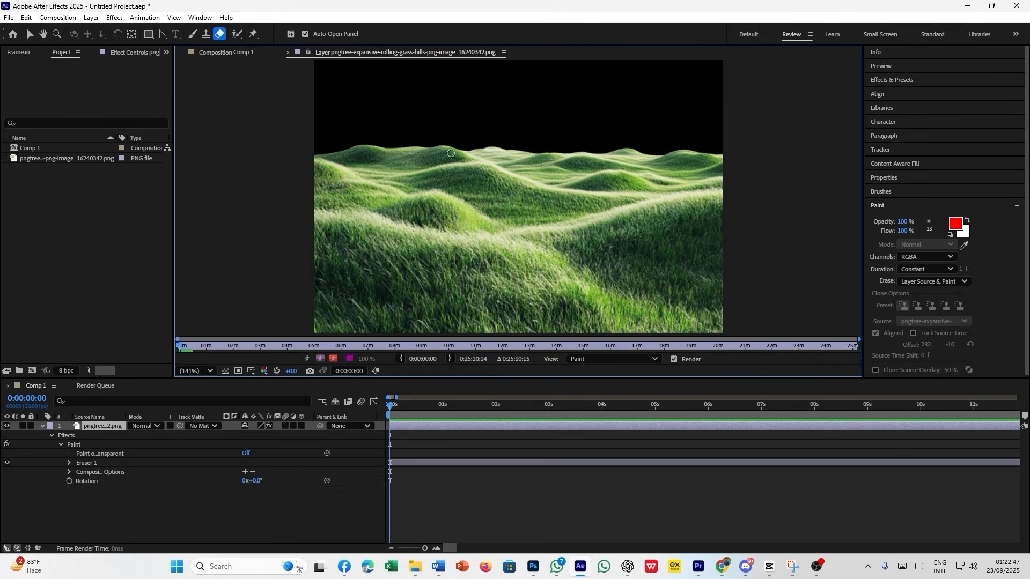
- Activate the Roto Brush Tool, deselect the grass hills layer, and switch to the Puppet Position Pin Tool
{"action": "left_click", "coordinate": [234, 37]}
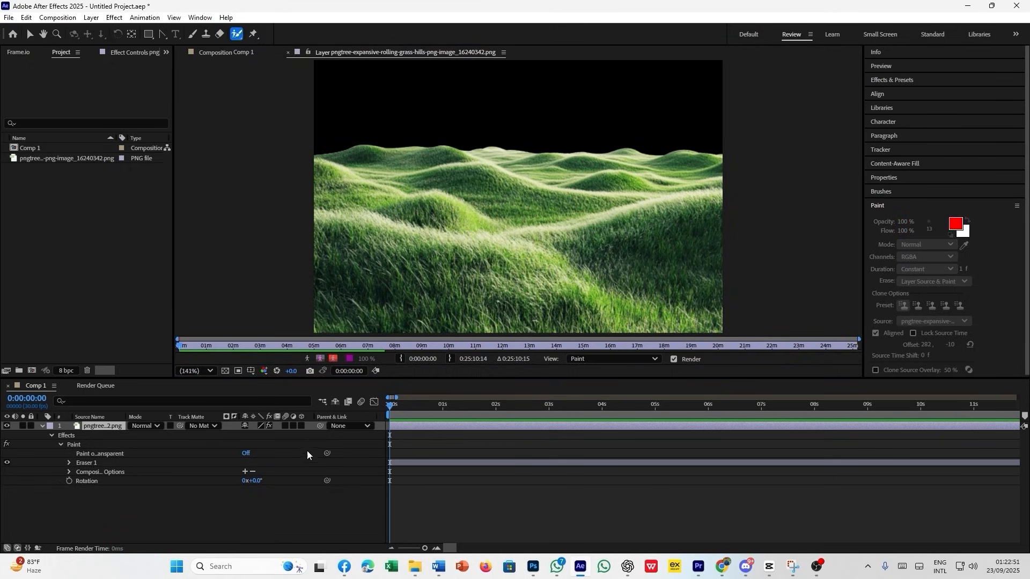
{"action": "left_click", "coordinate": [275, 500]}
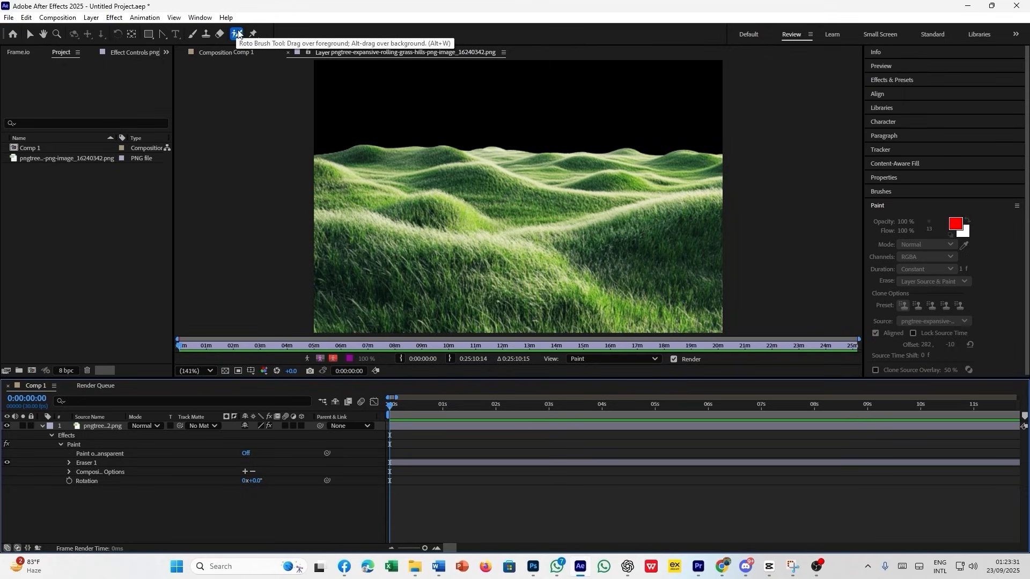
{"action": "left_click", "coordinate": [254, 36]}
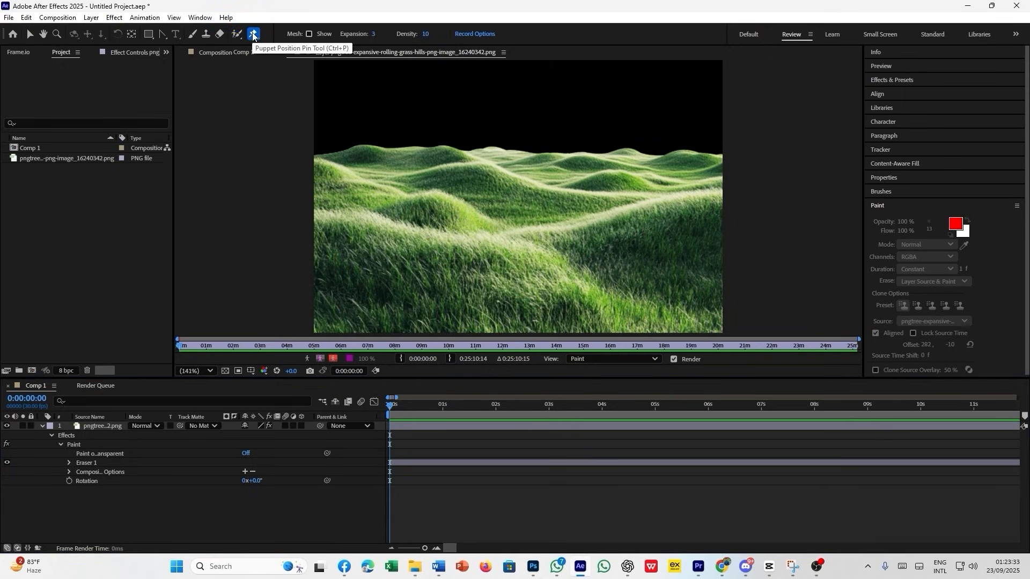